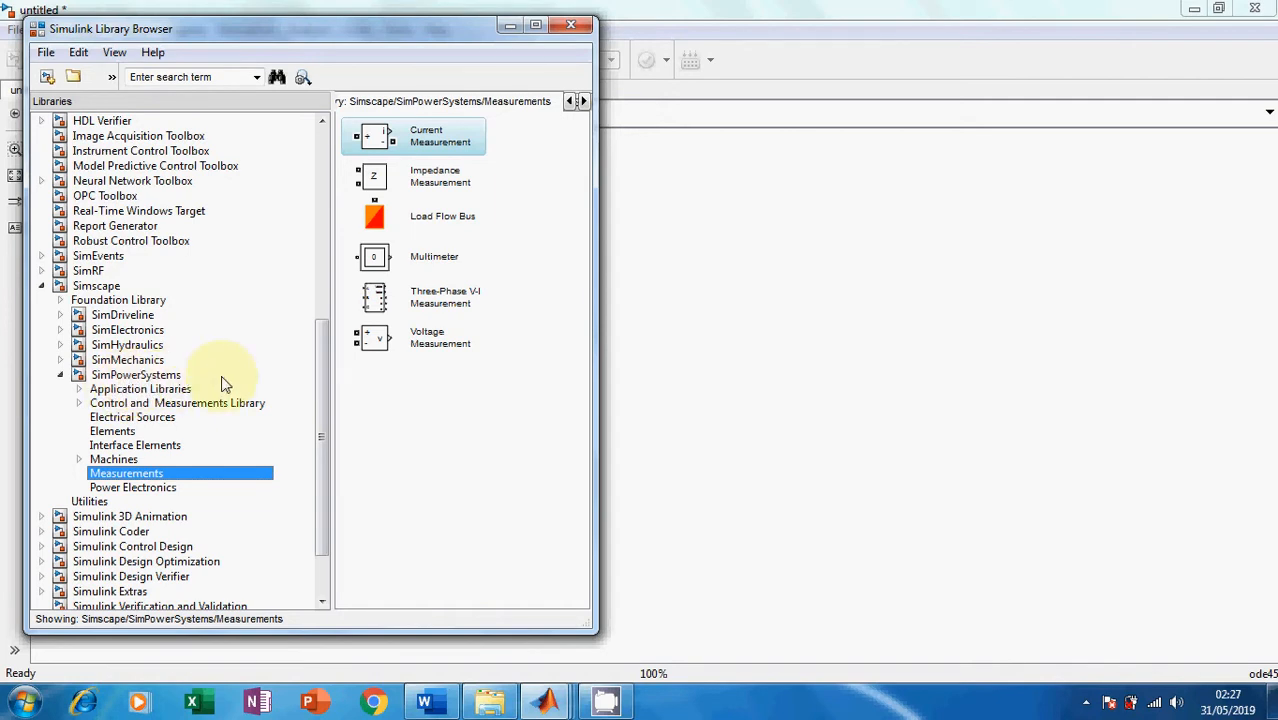
After consulting the circuit diagram in Word, add a Series RLC Branch block from the SimPowerSystems Elements library to the untitled Simulink model.
mouse_move(319, 442)
left_mouse_down()
mouse_move(313, 470)
mouse_move(320, 432)
left_mouse_up()
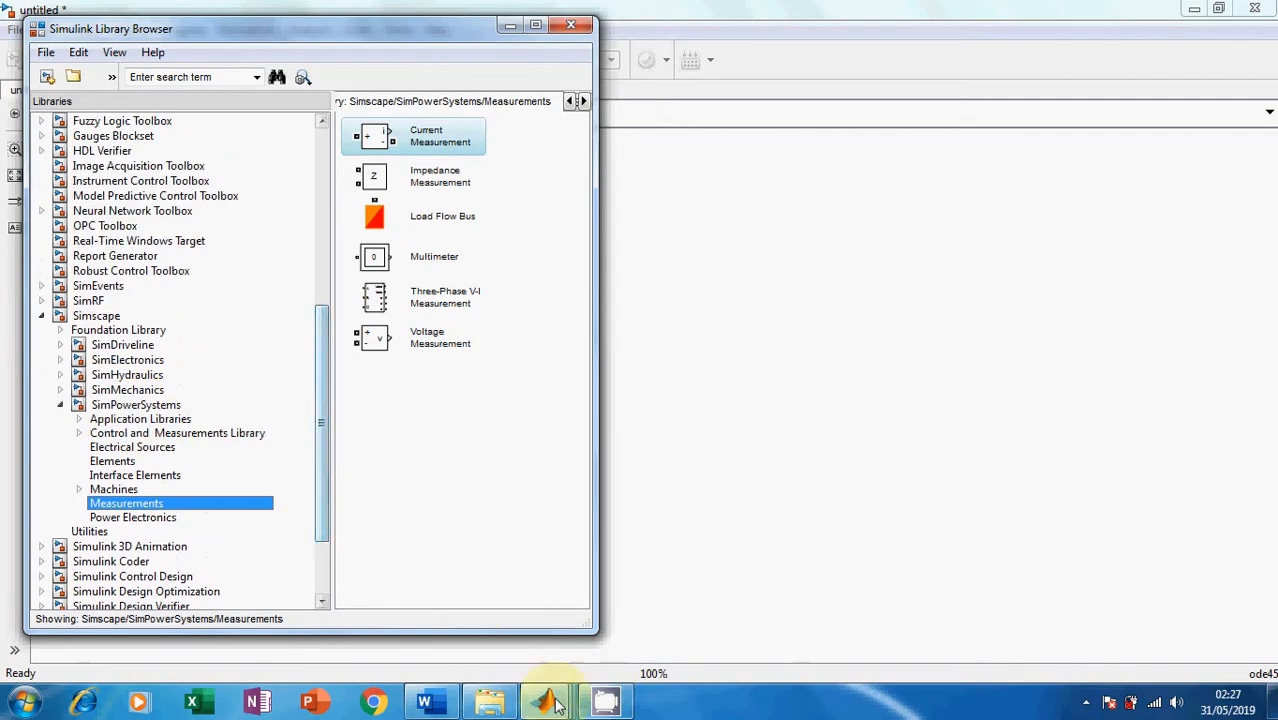
left_click(424, 703)
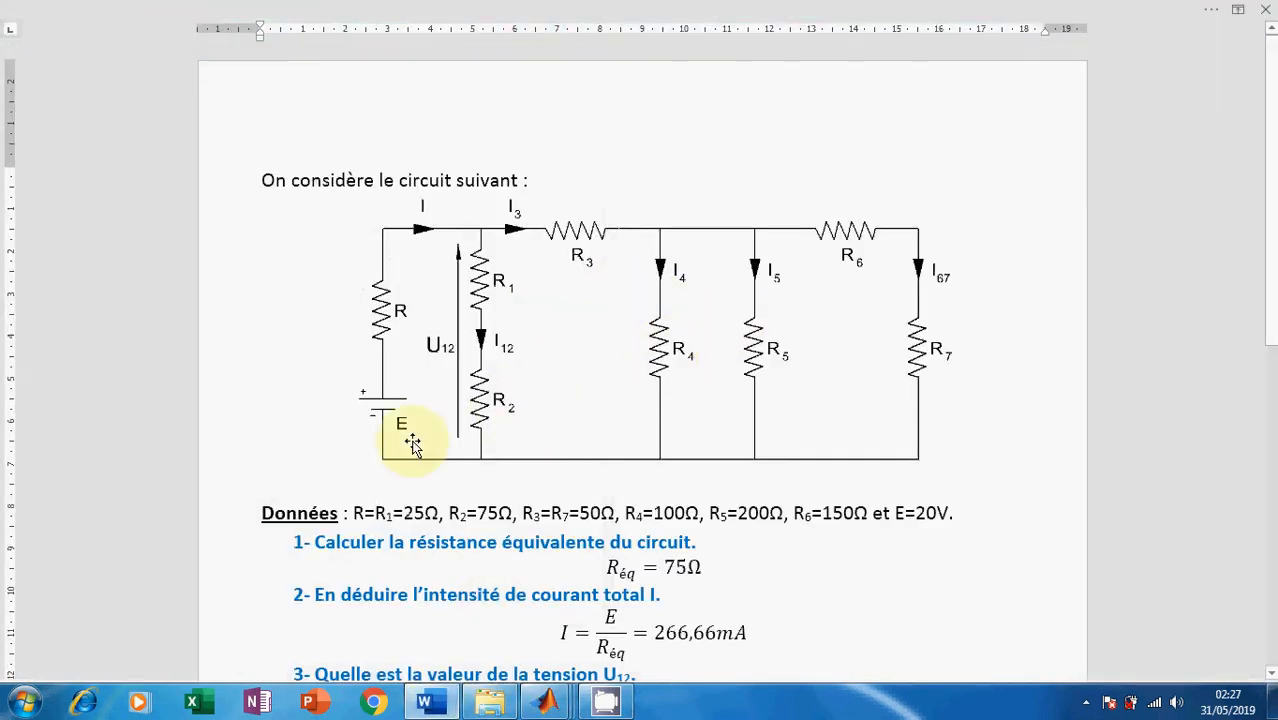
left_click(441, 705)
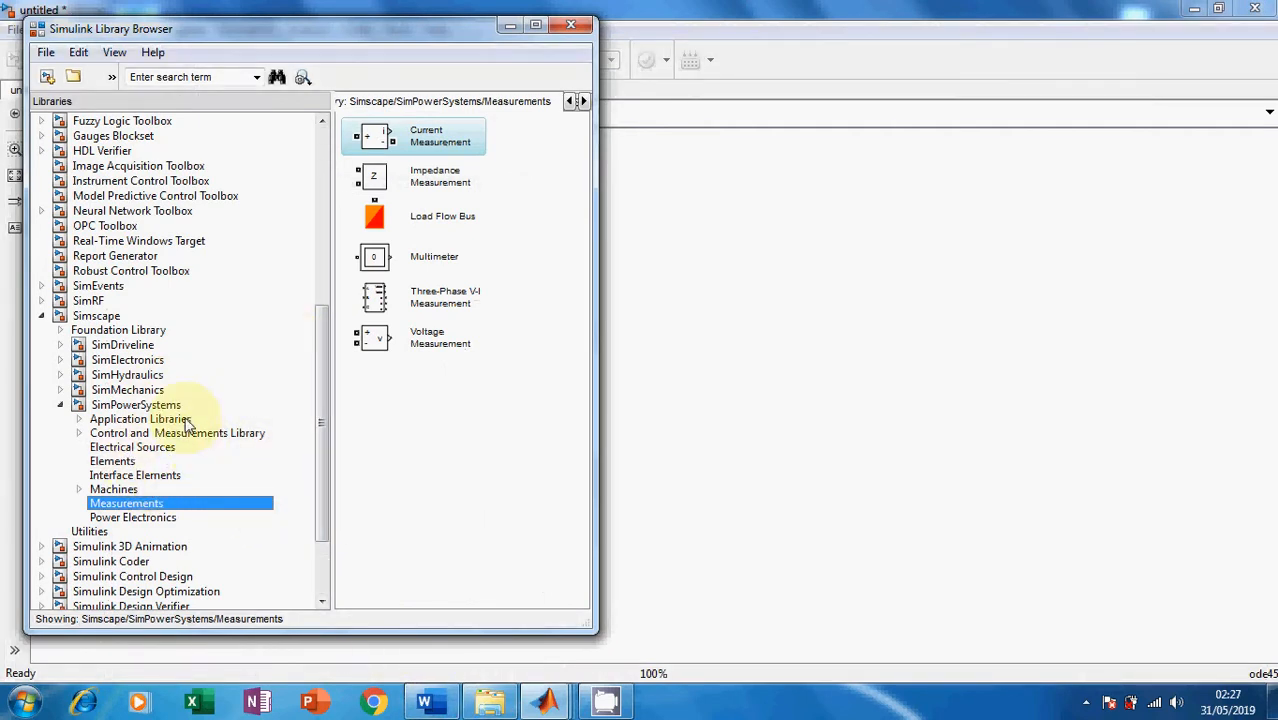
left_click(112, 462)
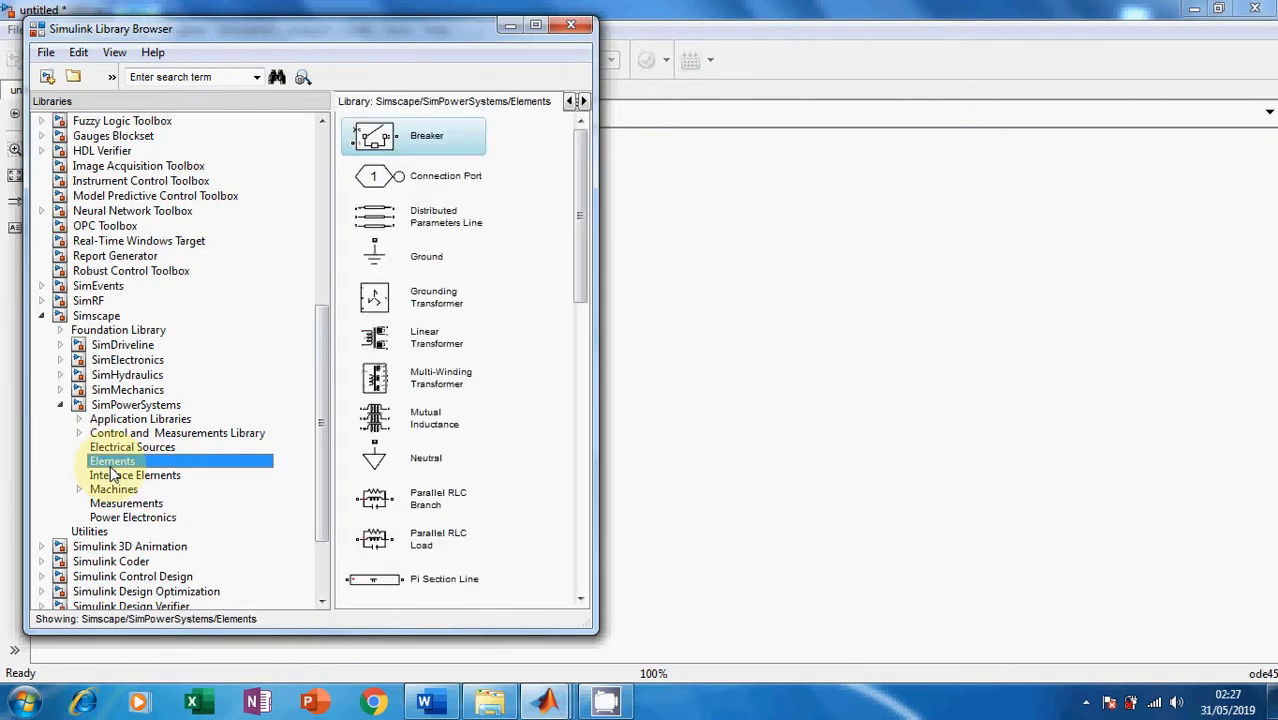
left_click_drag(581, 278, 568, 398)
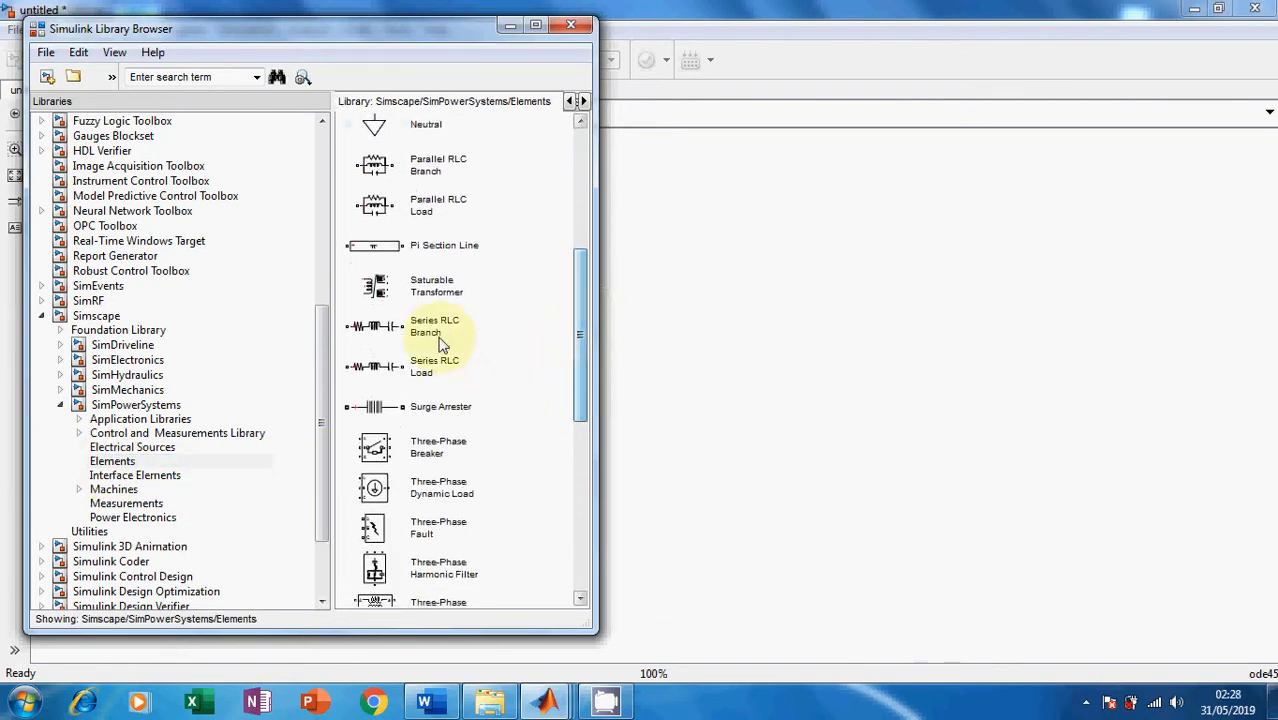
left_click(370, 338)
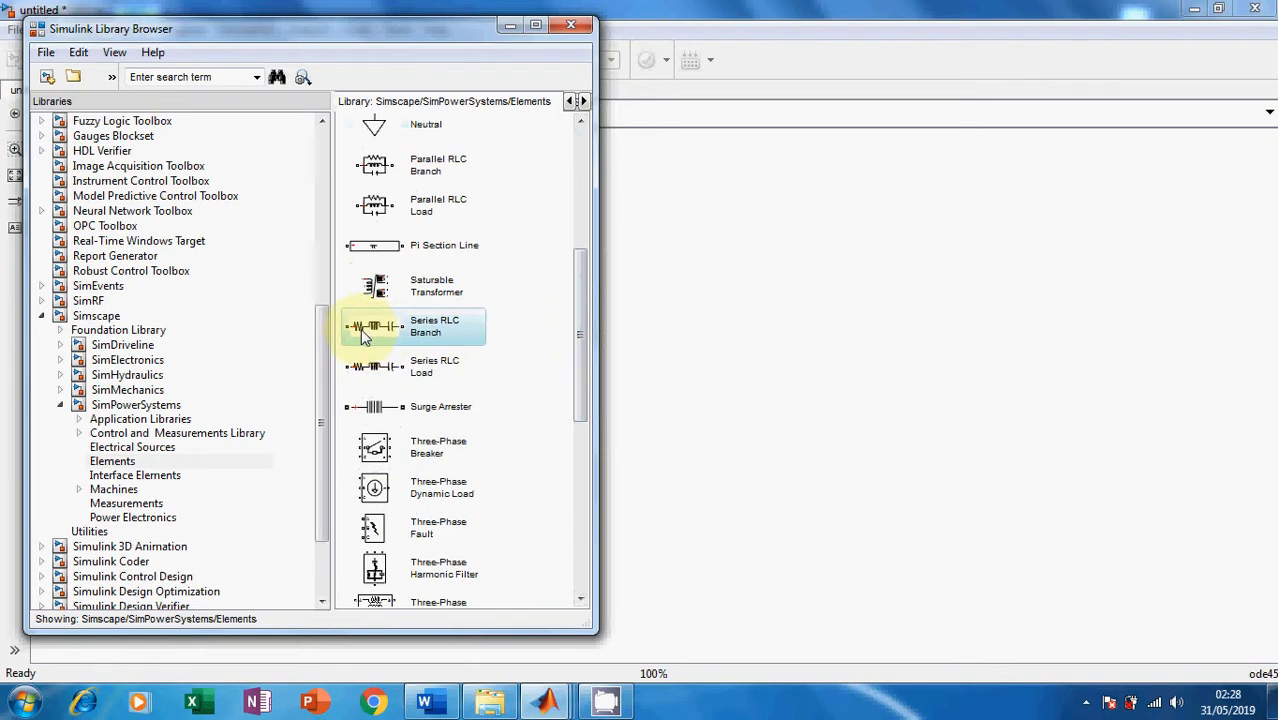
left_click_drag(390, 328, 575, 336)
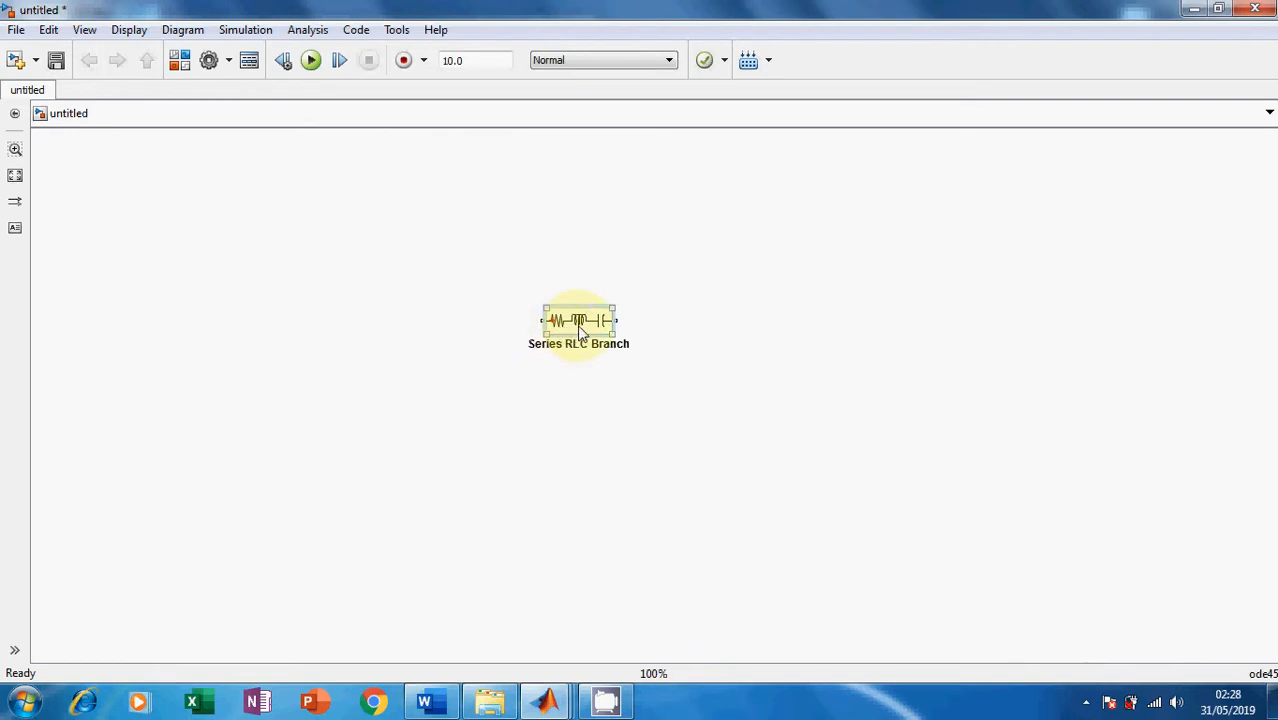
Set the branch type of the Series RLC Branch block to R.
double_click(583, 333)
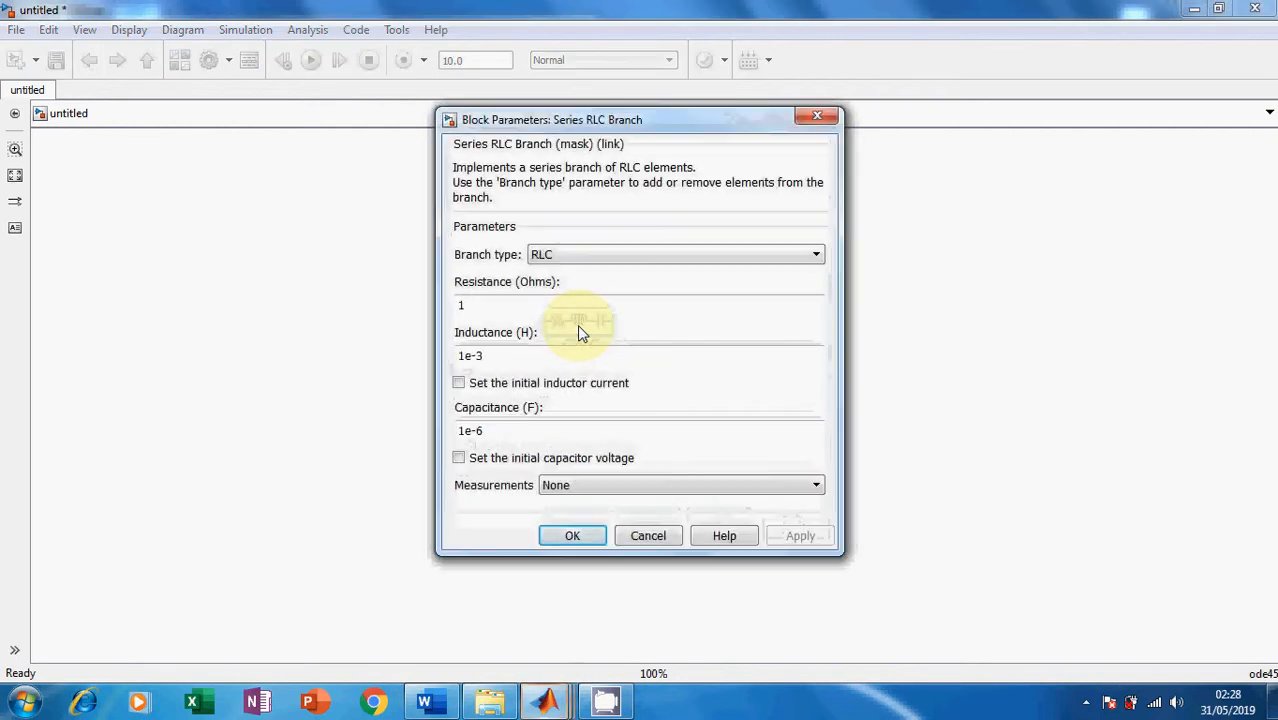
left_click(583, 254)
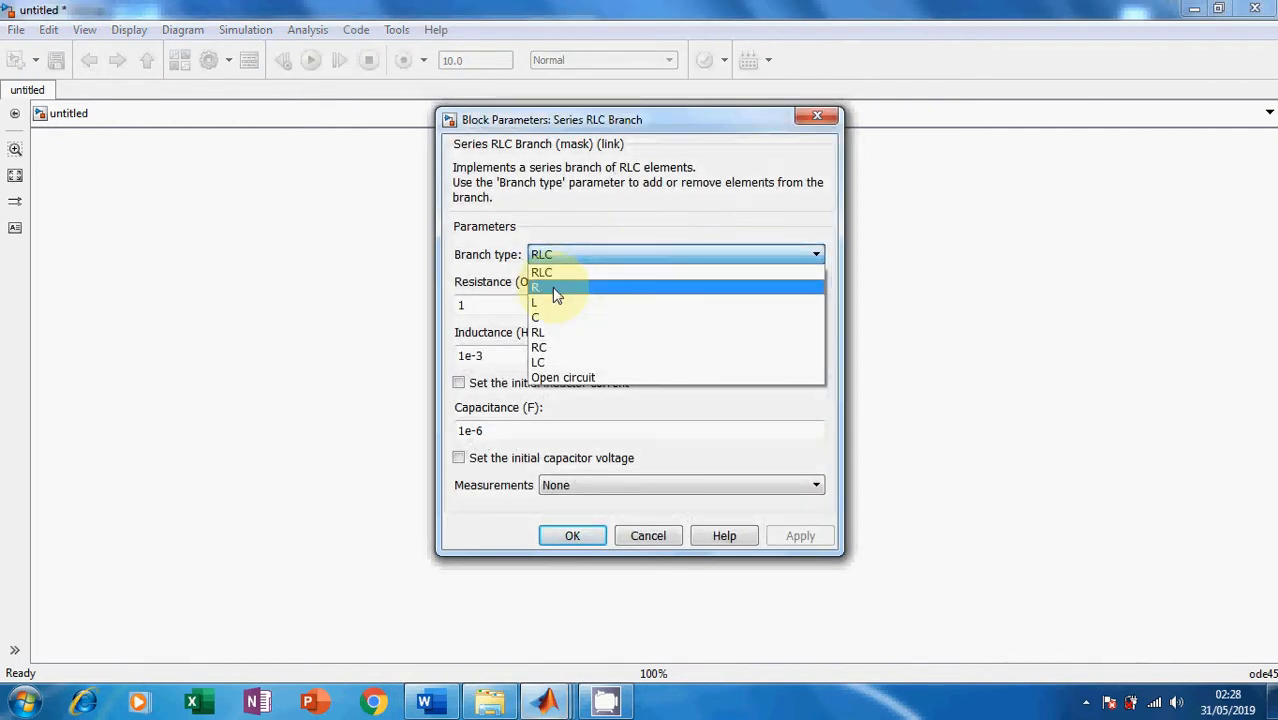
left_click(556, 290)
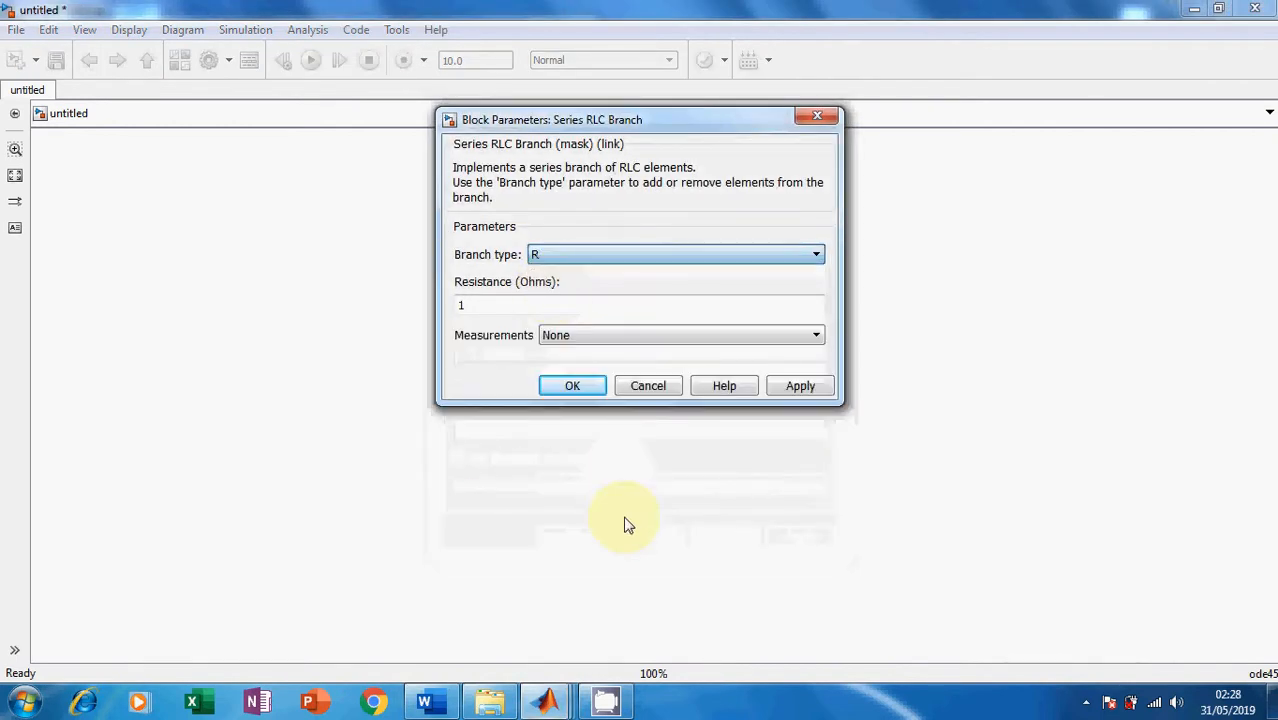
left_click(572, 387)
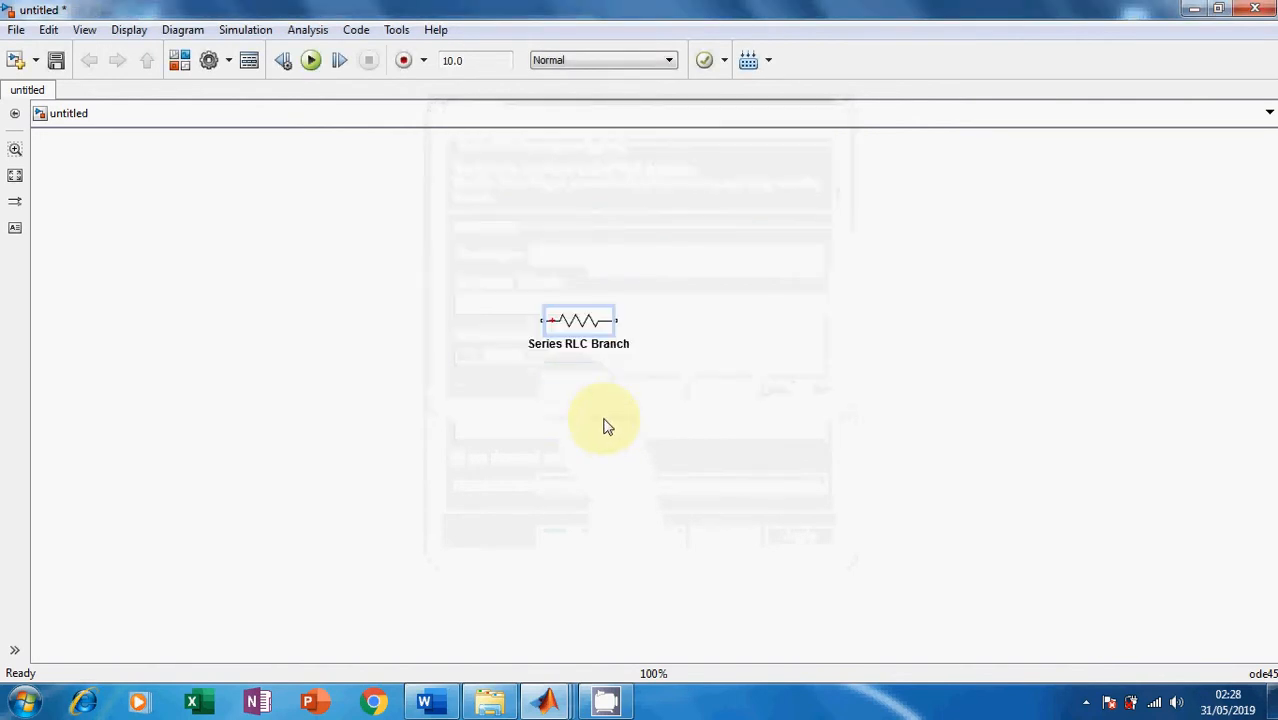
Rename the resistor block as R and check its resistance parameter.
double_click(583, 346)
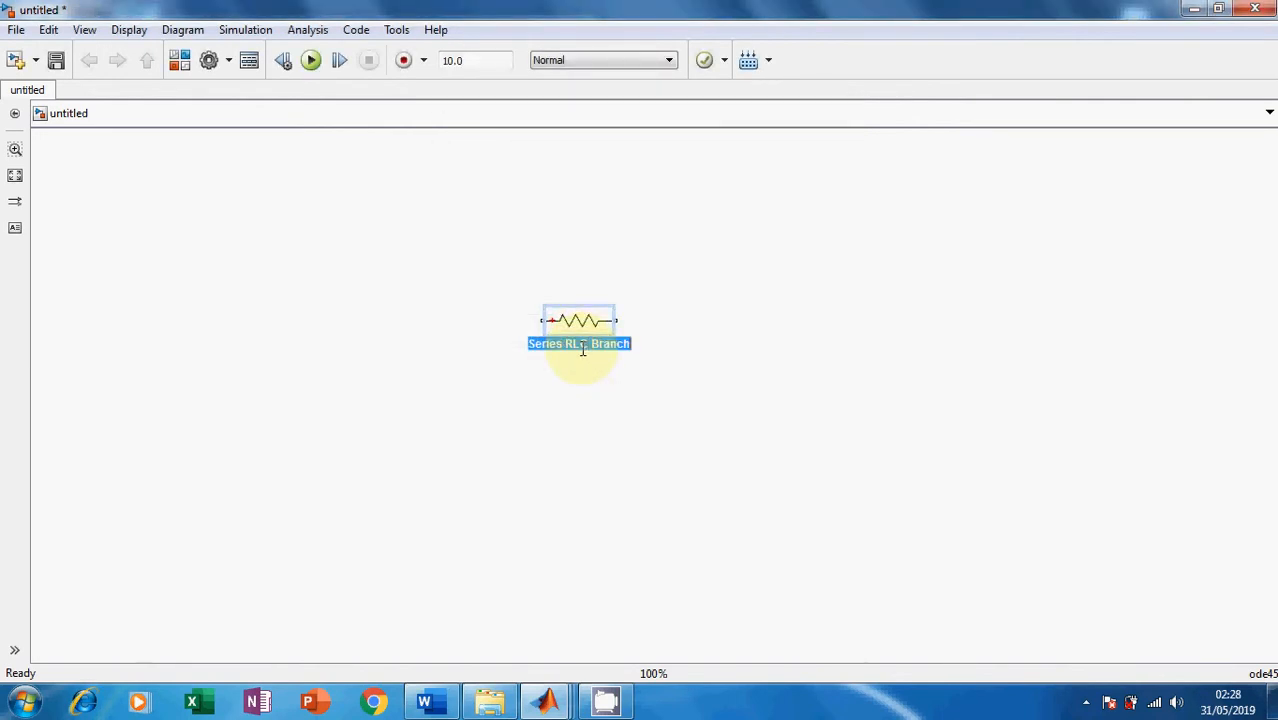
type("R")
left_click(595, 390)
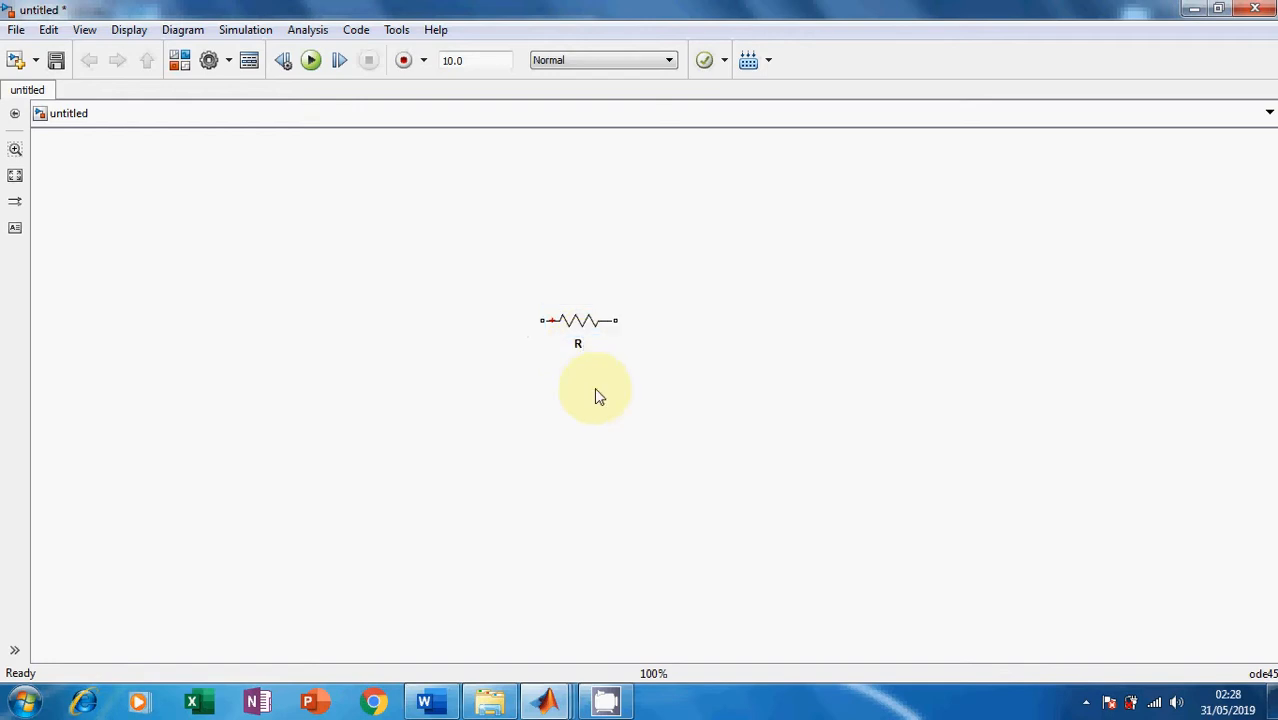
double_click(577, 322)
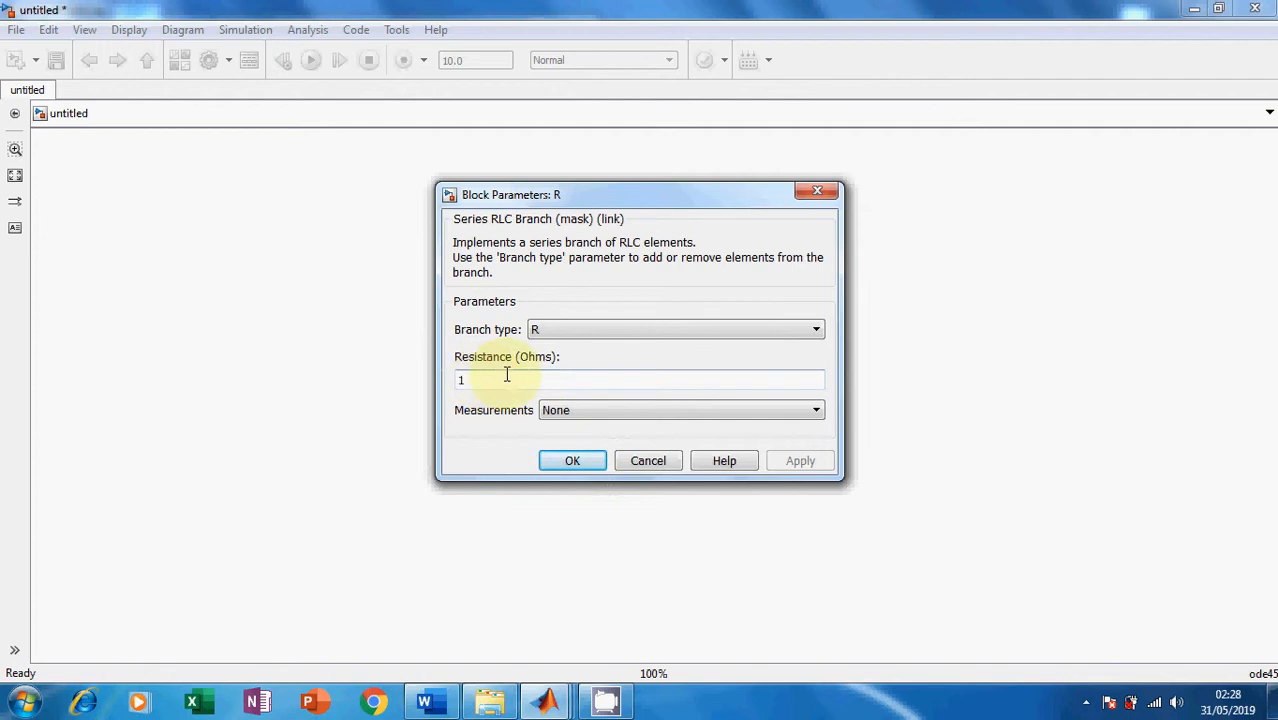
left_click(576, 460)
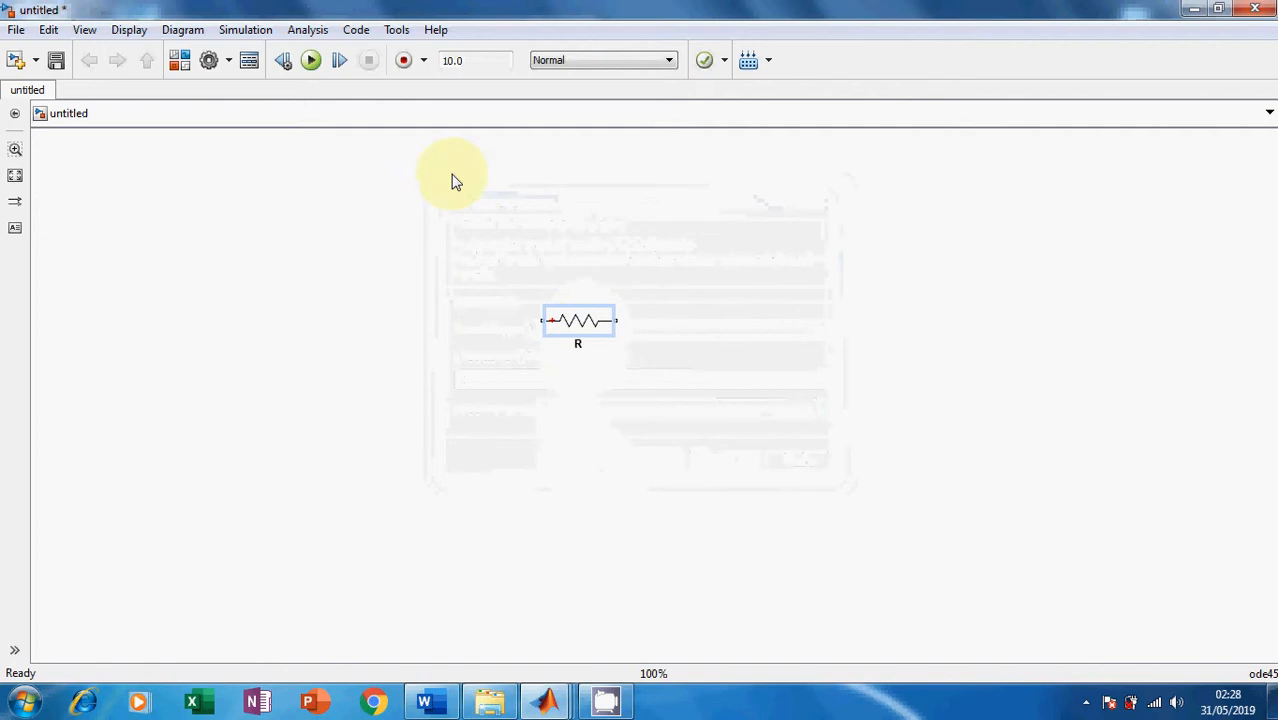
Add a DC Voltage Source block from the SimPowerSystems Electrical Sources library beside resistor R.
left_click(180, 62)
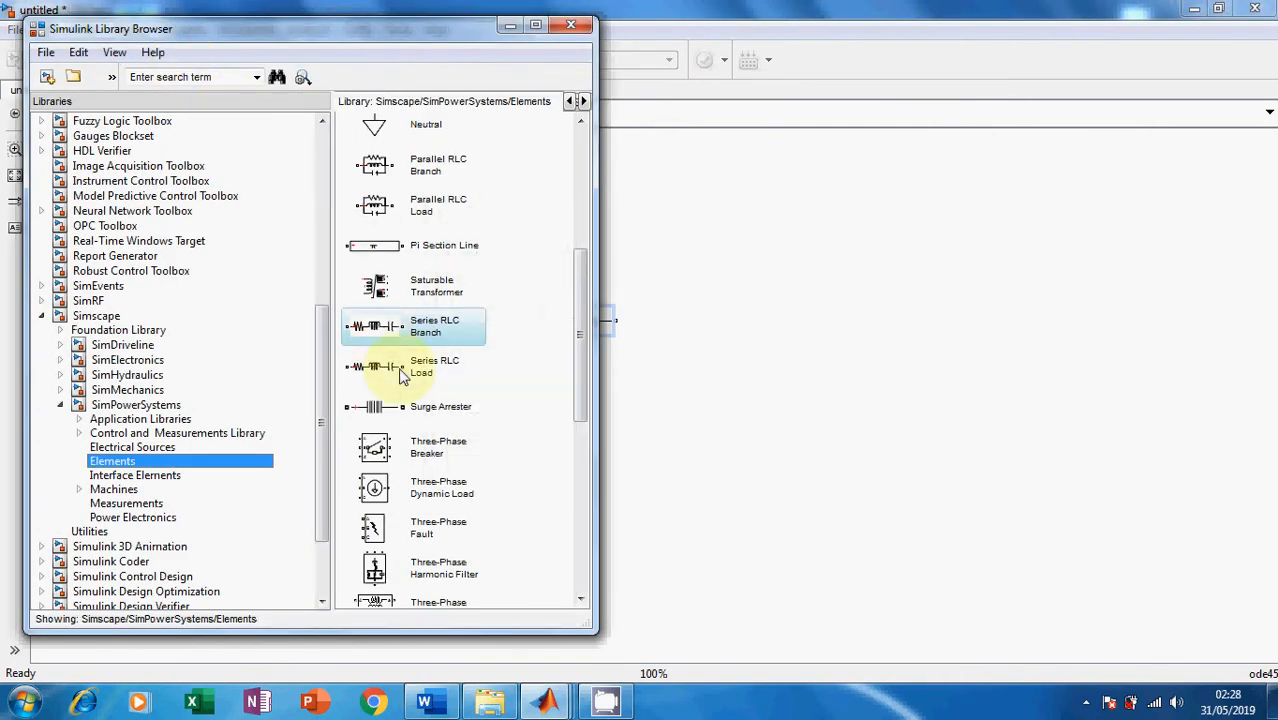
left_click(150, 449)
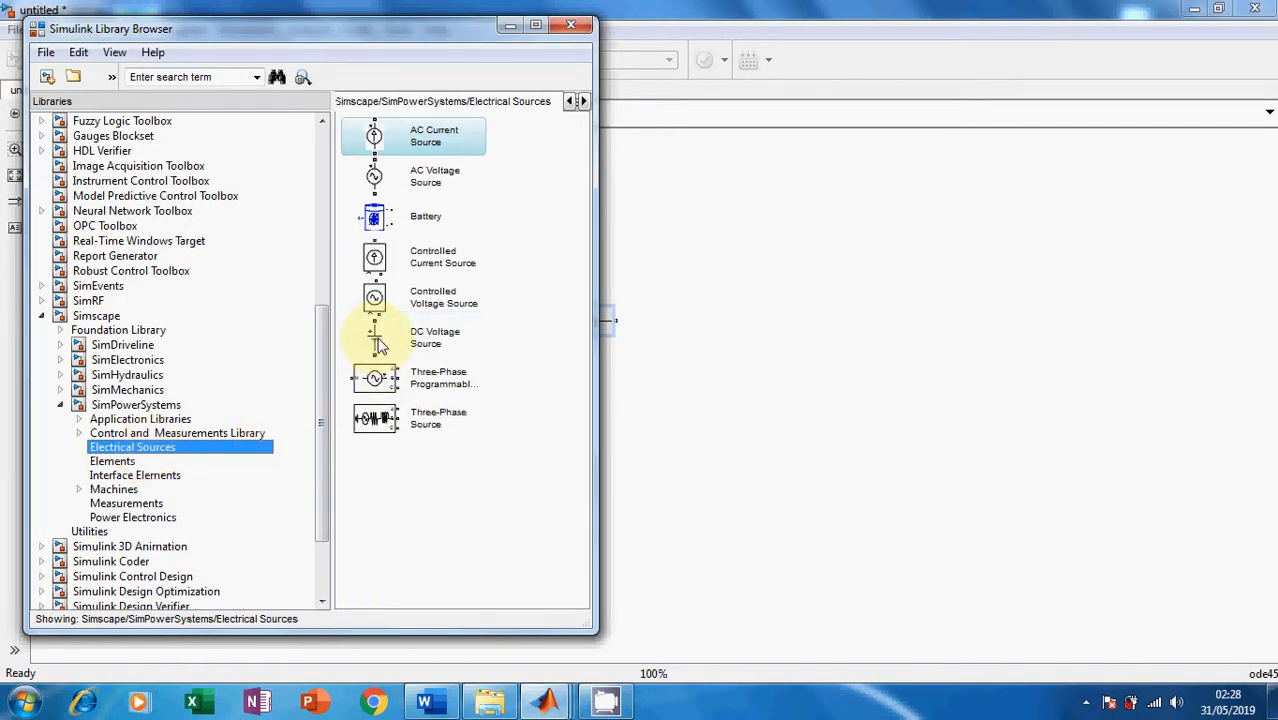
mouse_move(378, 345)
left_mouse_down()
mouse_move(656, 378)
mouse_move(700, 415)
mouse_move(400, 355)
left_mouse_up()
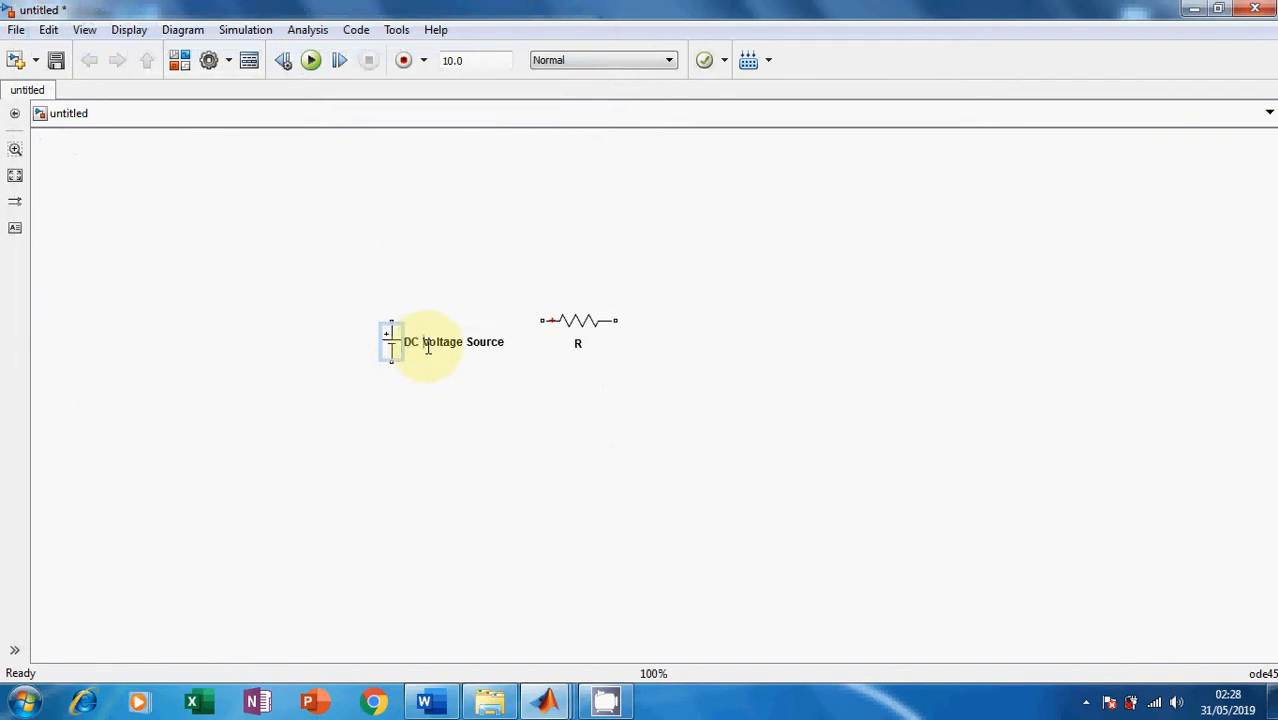
Rename the DC voltage source as E and check its amplitude parameter.
double_click(429, 345)
type("E")
left_click(393, 340)
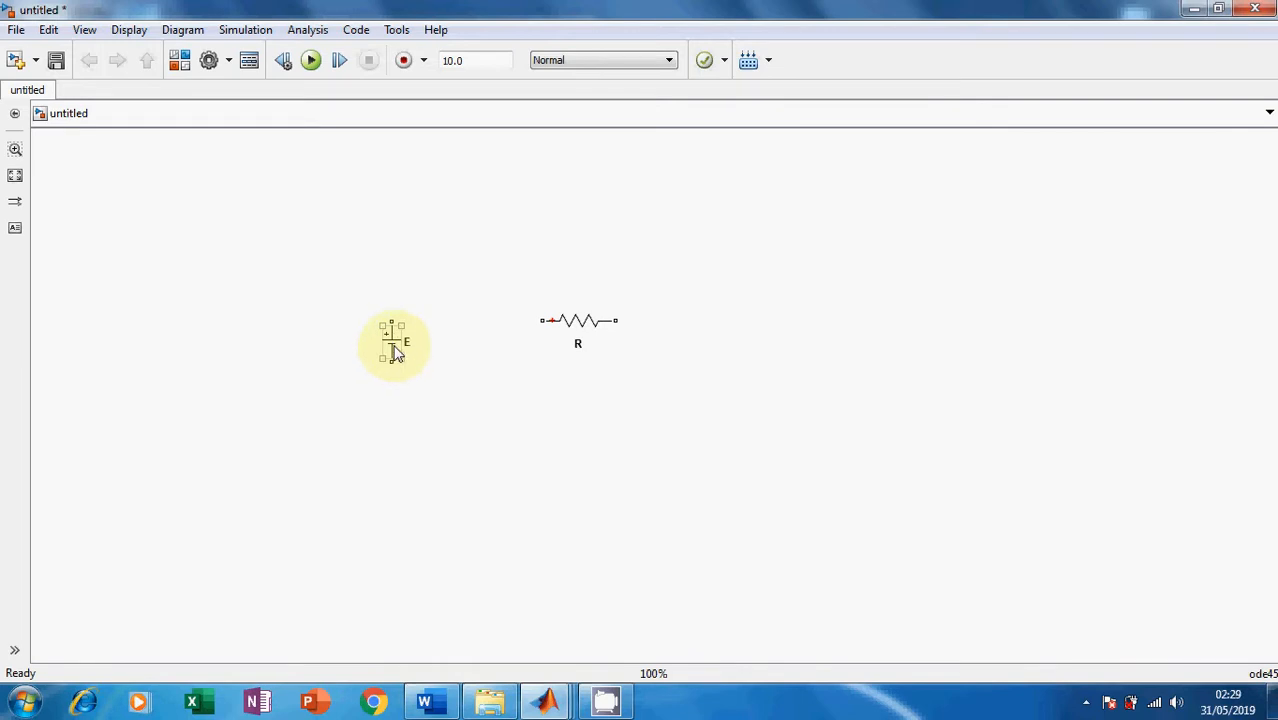
double_click(394, 345)
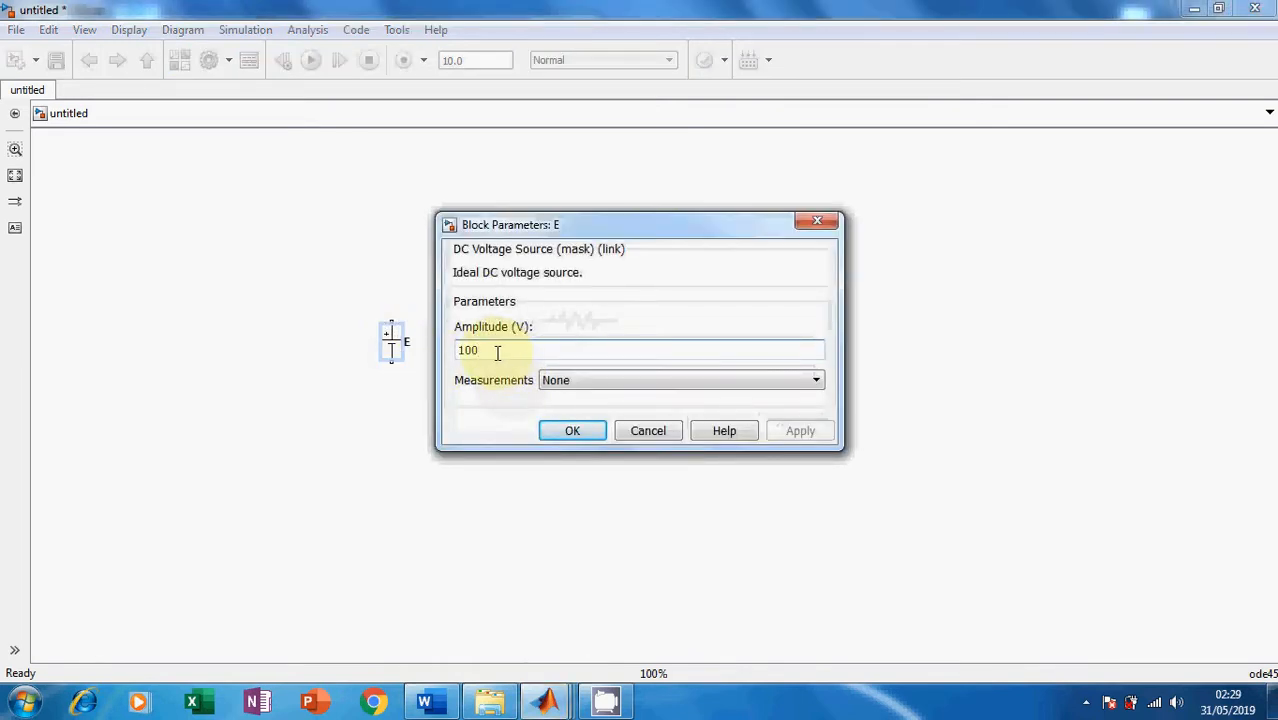
left_click(573, 432)
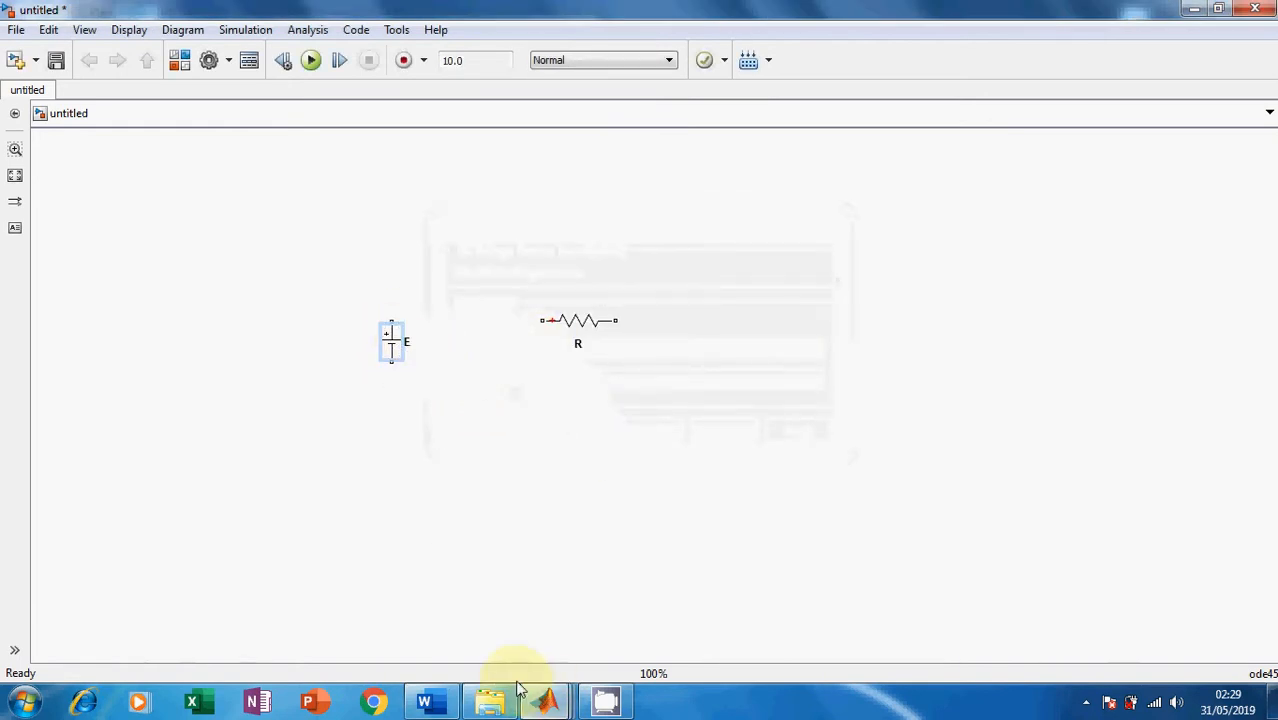
Check the circuit diagram in Word and rotate resistor R to vertical in the Simulink model.
left_click(430, 703)
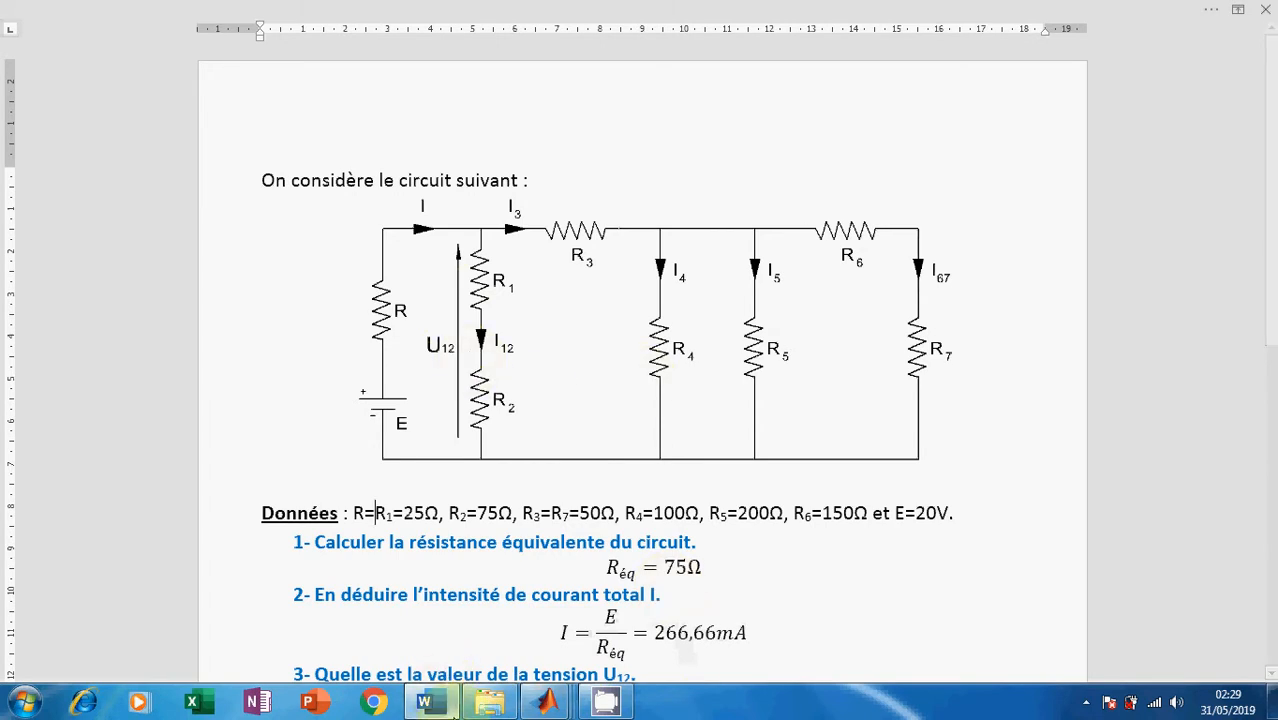
mouse_move(546, 703)
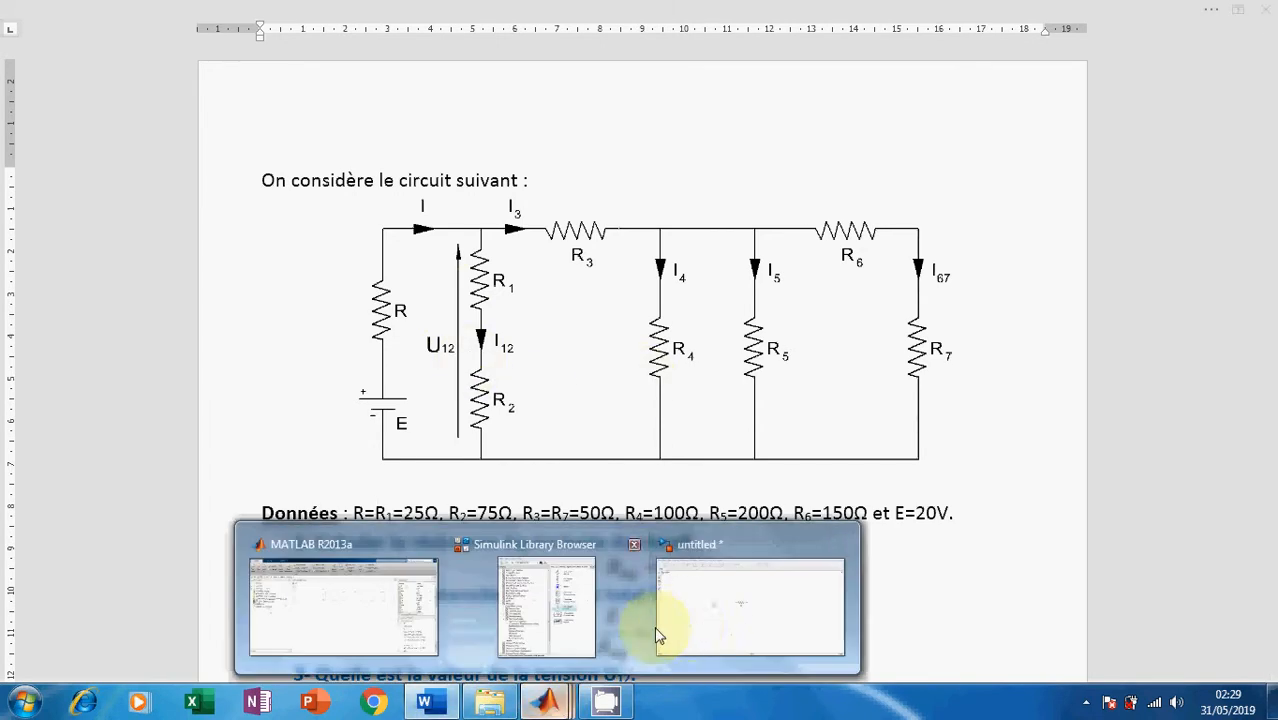
left_click(700, 605)
left_click(586, 330)
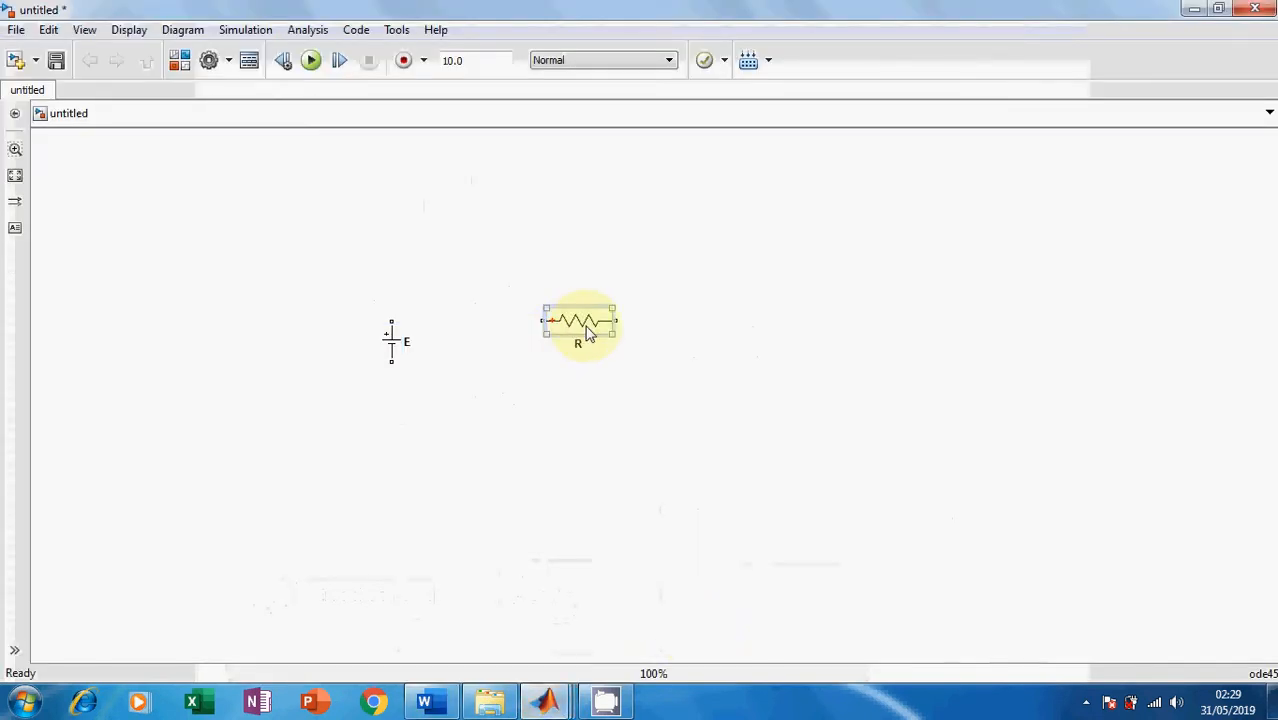
key("ctrl+r")
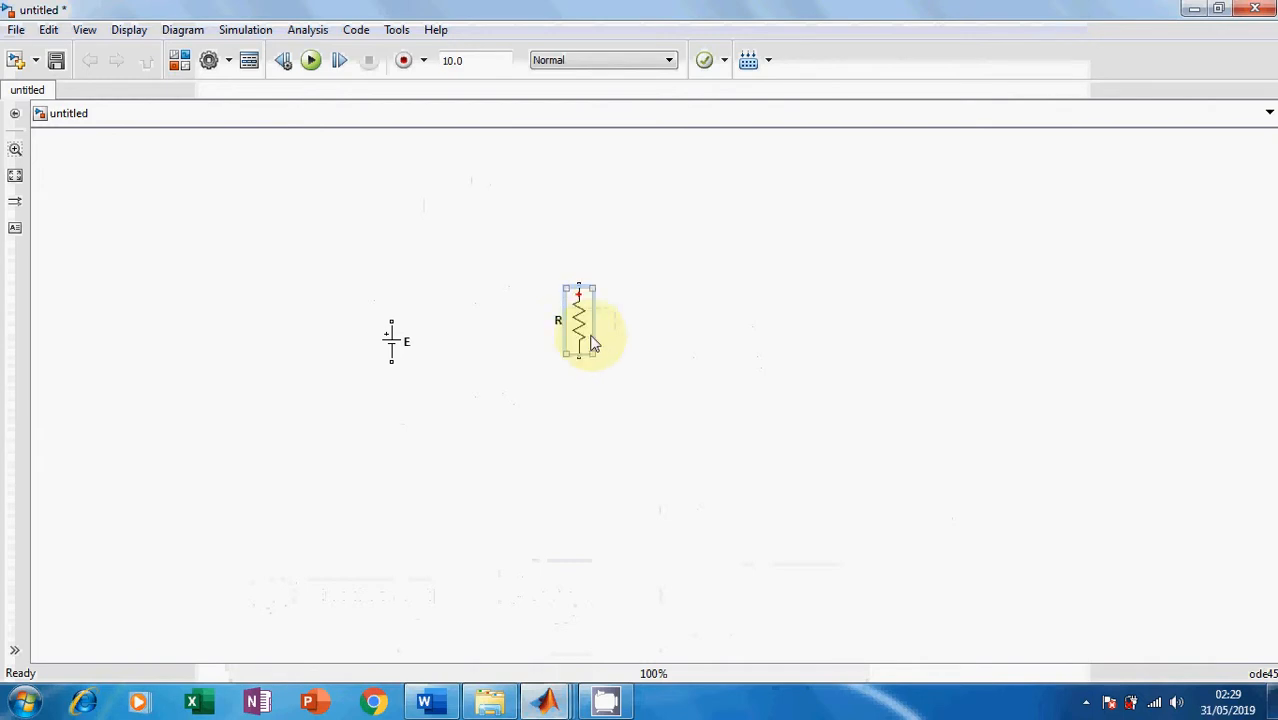
Place resistor R directly above source E, wired in series with its positive terminal, and shift the pair toward the model's left side.
mouse_move(584, 325)
left_mouse_down()
mouse_move(397, 225)
mouse_move(391, 323)
left_mouse_up()
mouse_move(466, 410)
left_mouse_down()
mouse_move(397, 300)
mouse_move(397, 253)
mouse_move(298, 317)
left_mouse_up()
left_click(391, 351)
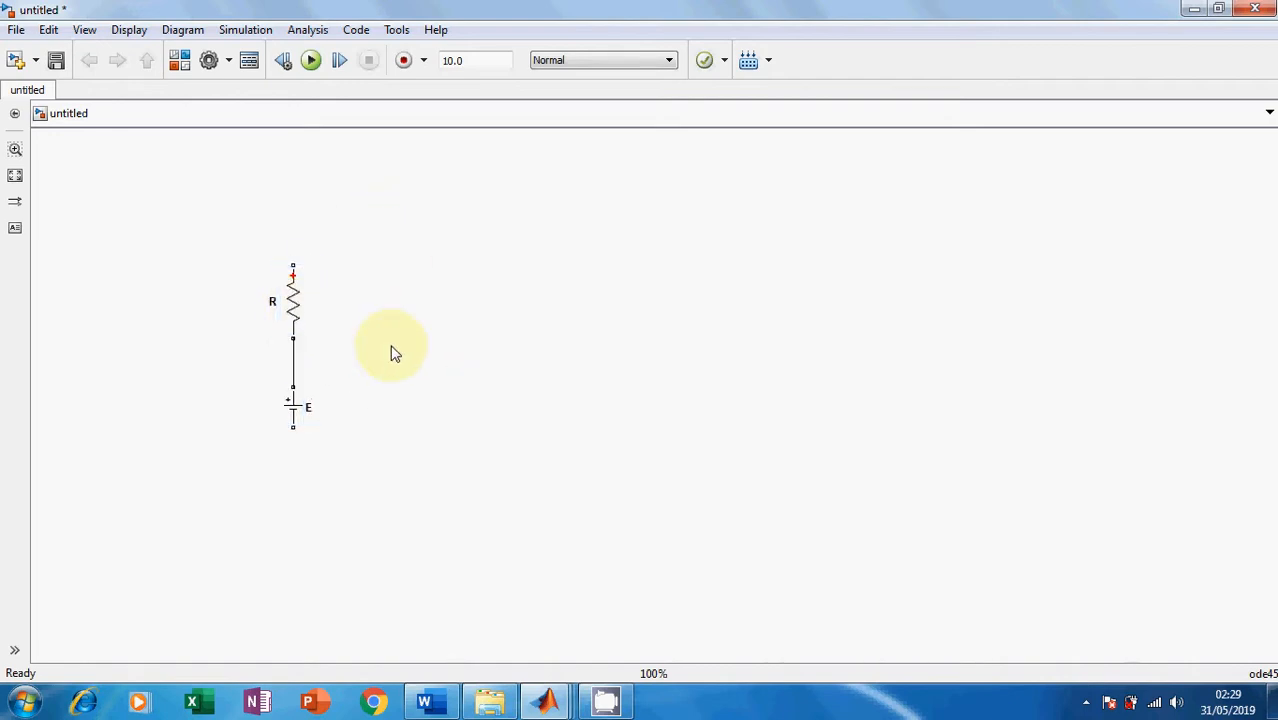
Copy resistor R twice to form a vertical series branch R1–R2, and wire that branch across the series pair R and E.
left_click(424, 701)
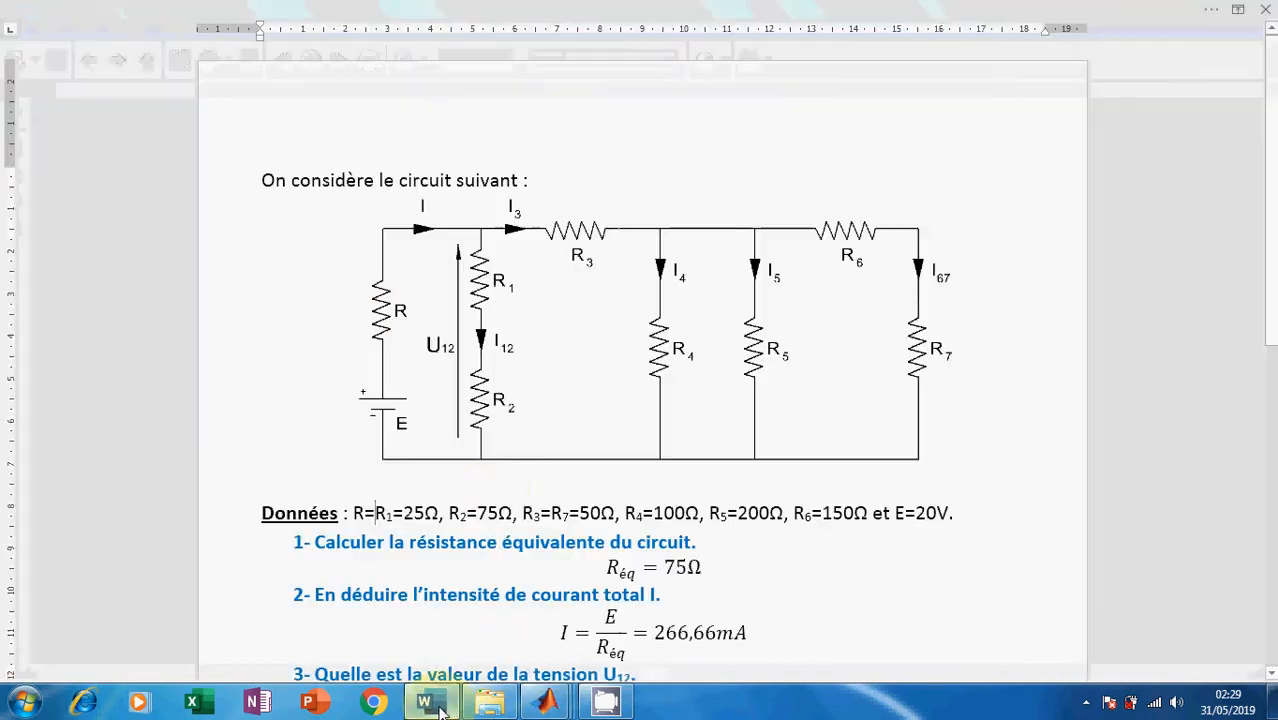
left_click(428, 703)
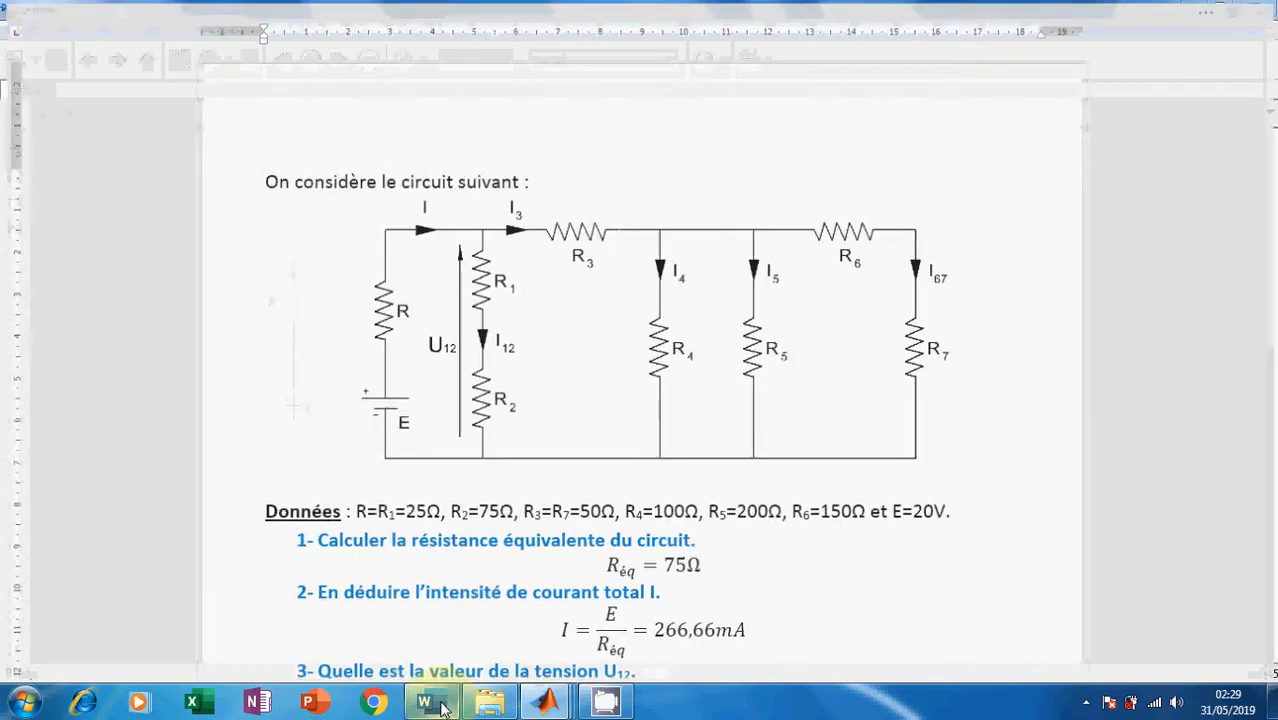
left_click(295, 315)
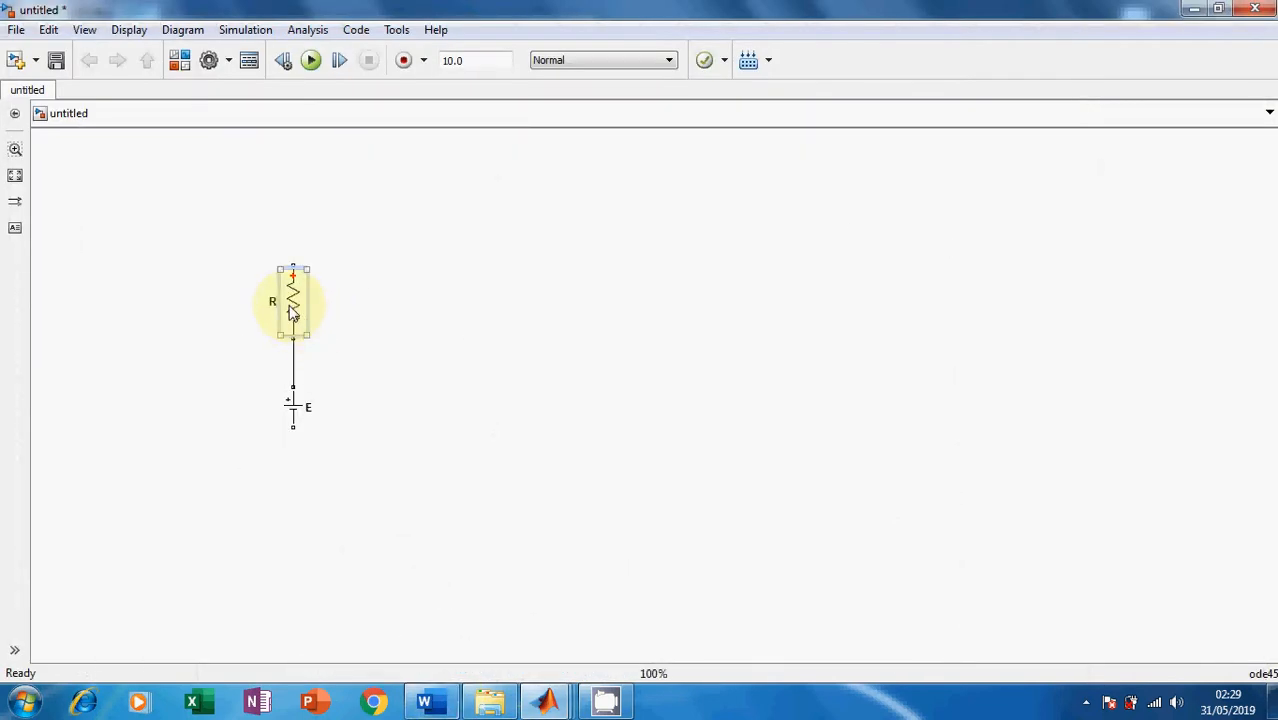
mouse_move(293, 313)
left_mouse_down()
mouse_move(400, 308)
mouse_move(402, 405)
mouse_move(402, 339)
left_mouse_up()
left_click_drag(400, 266, 289, 260)
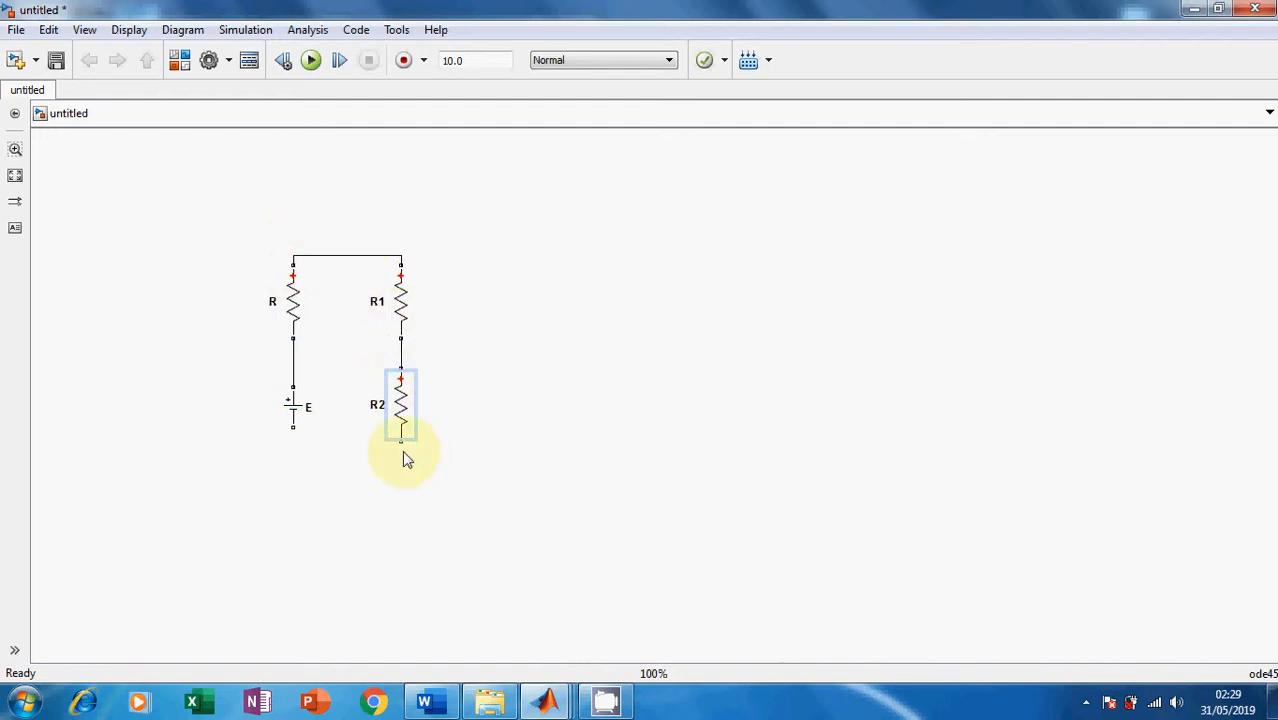
left_click_drag(400, 447, 289, 430)
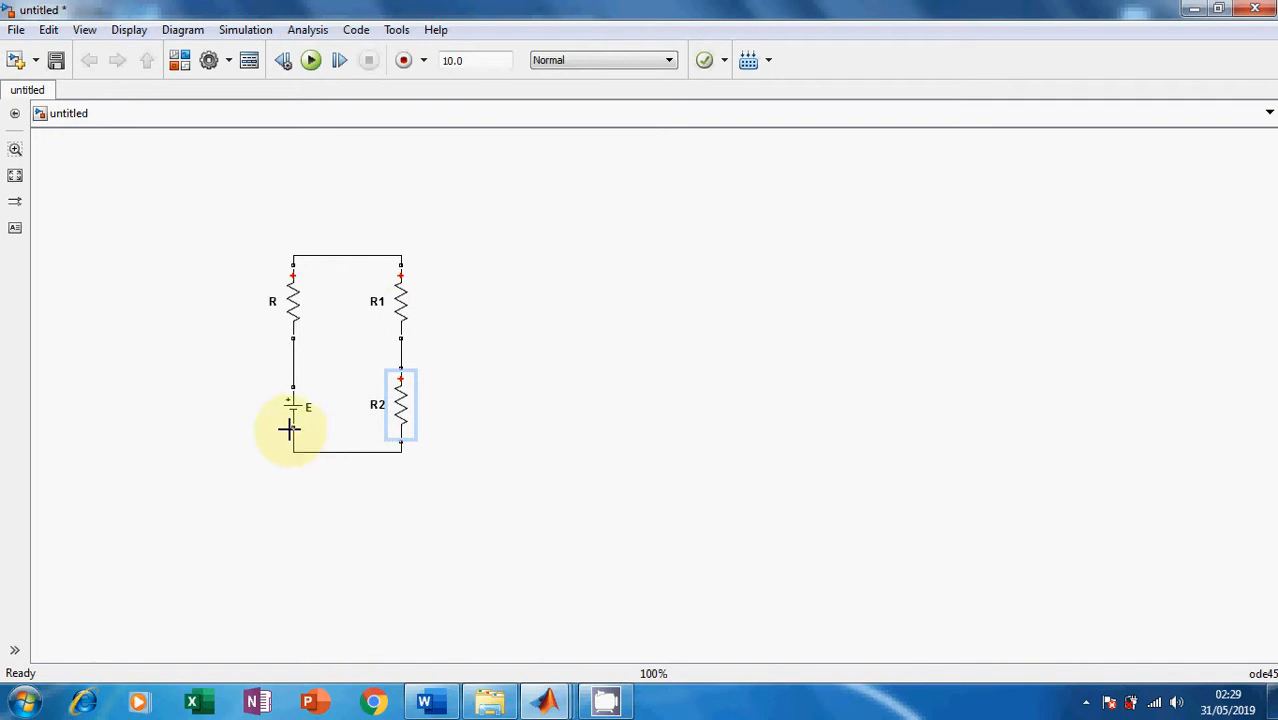
left_click(515, 410)
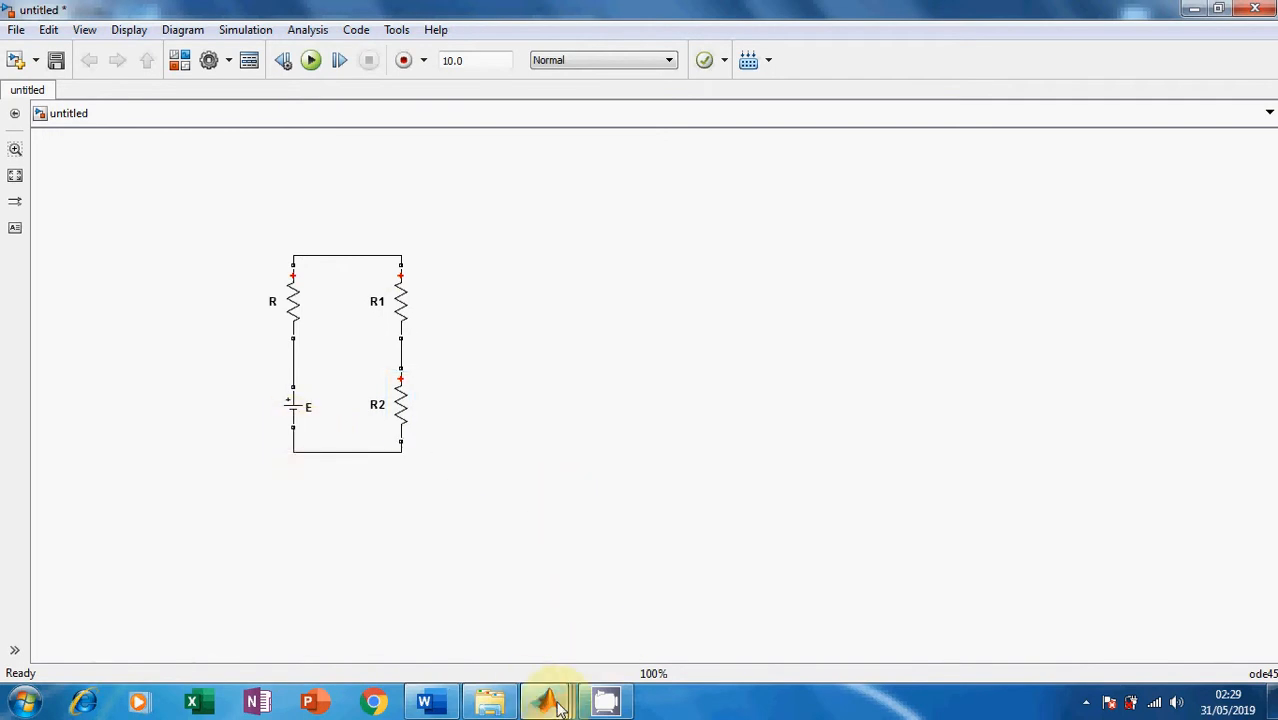
Check the Word diagram, copy resistor R as a horizontal R3, and connect it to the node above R1.
left_click(430, 703)
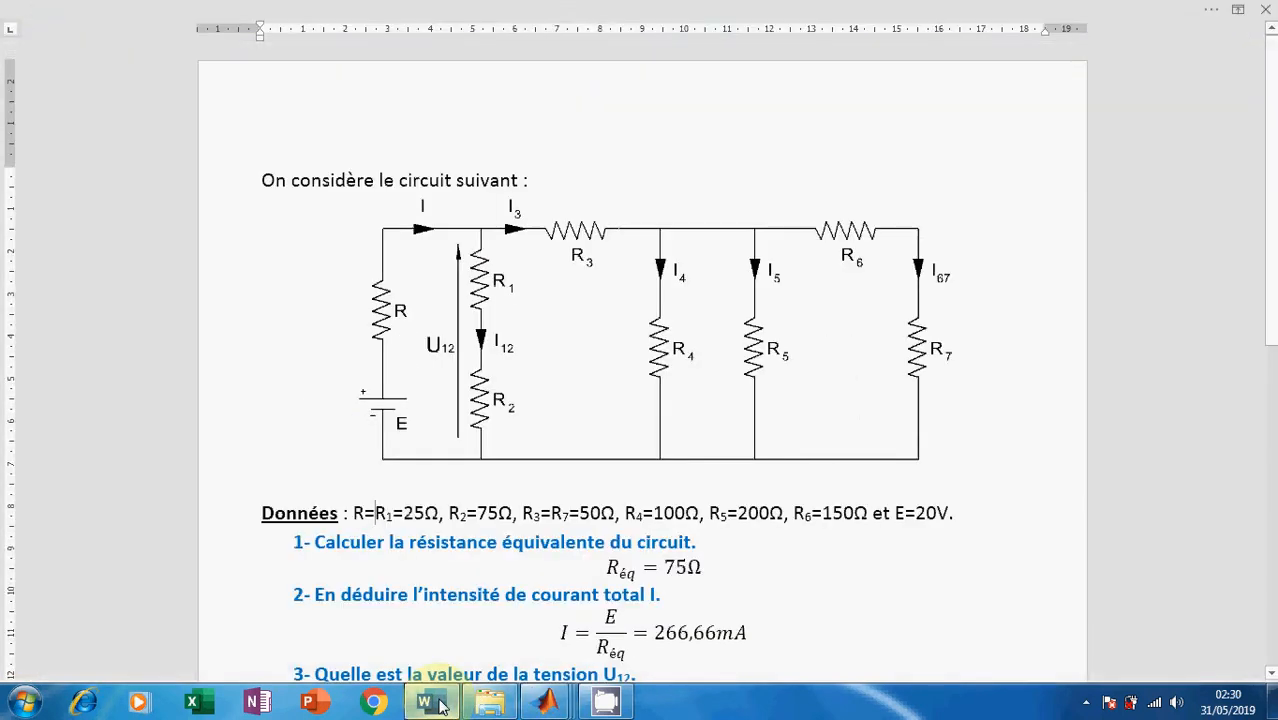
left_click(440, 706)
left_click(295, 306)
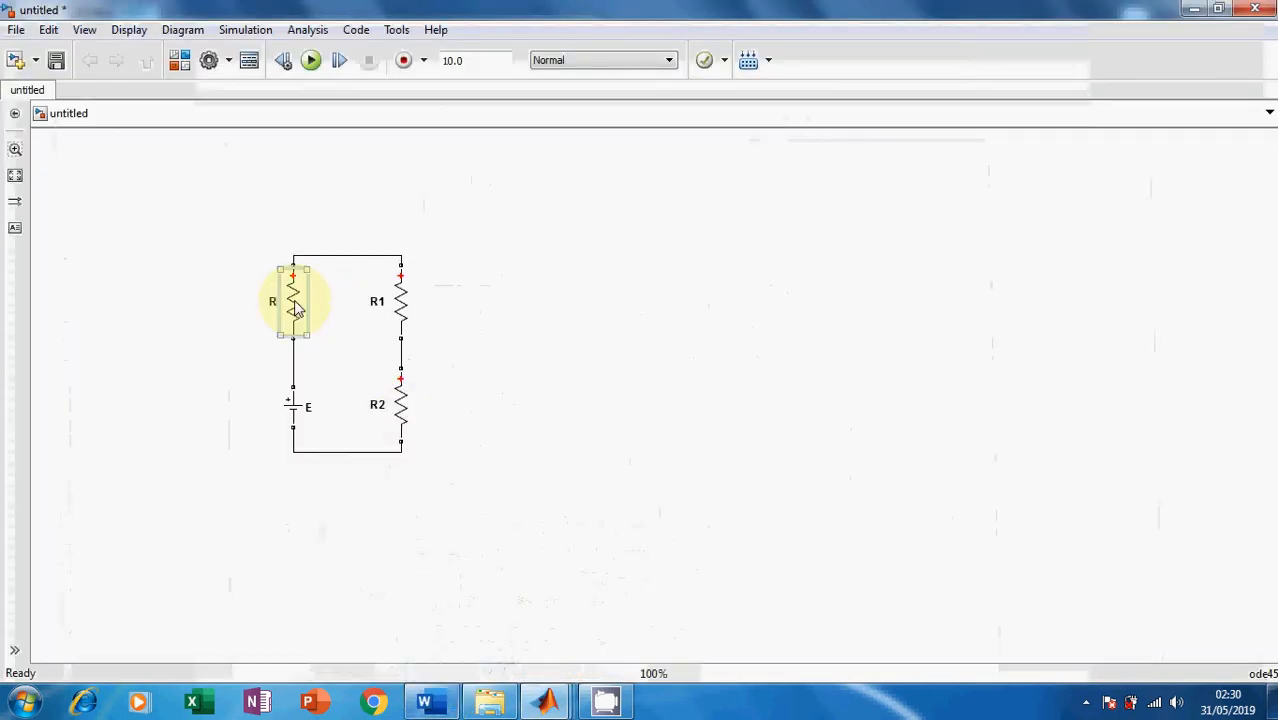
left_click_drag(293, 311, 402, 256)
key("ctrl+r")
left_click(513, 313)
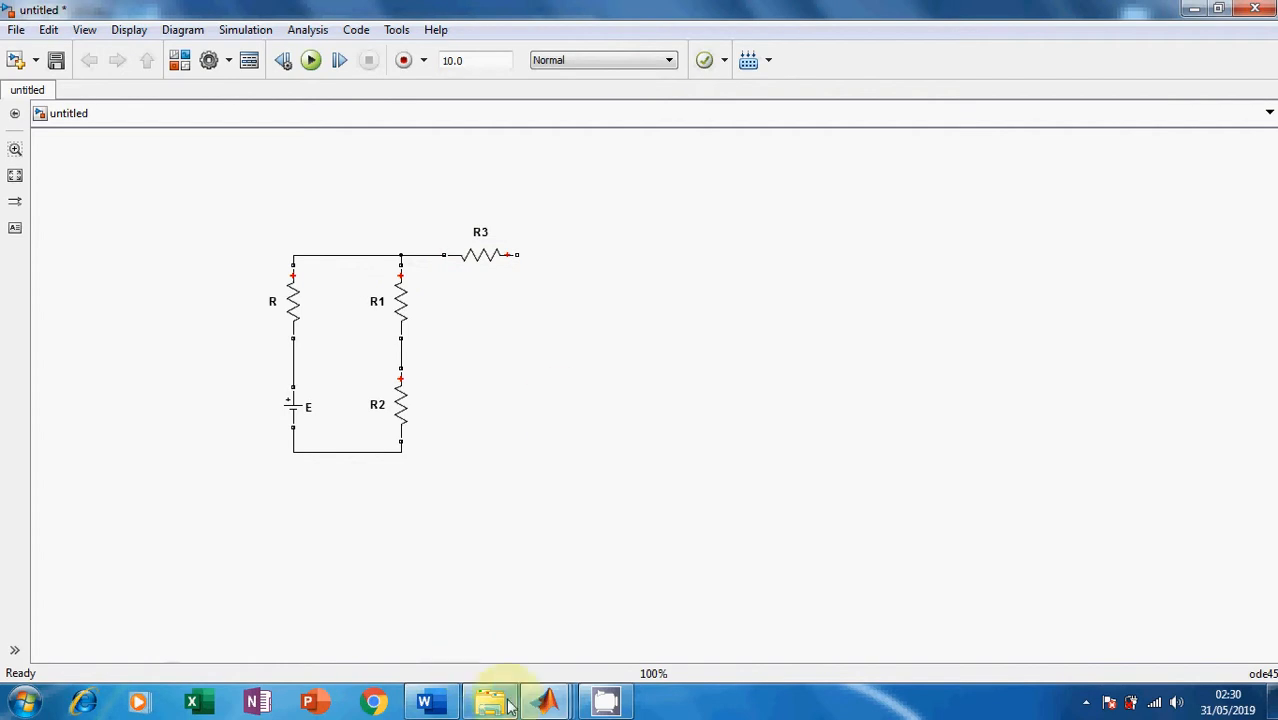
Check the Word diagram, copy R1 as a vertical R4, and wire it between R3's free end and the node below R2.
left_click(429, 703)
left_click(440, 708)
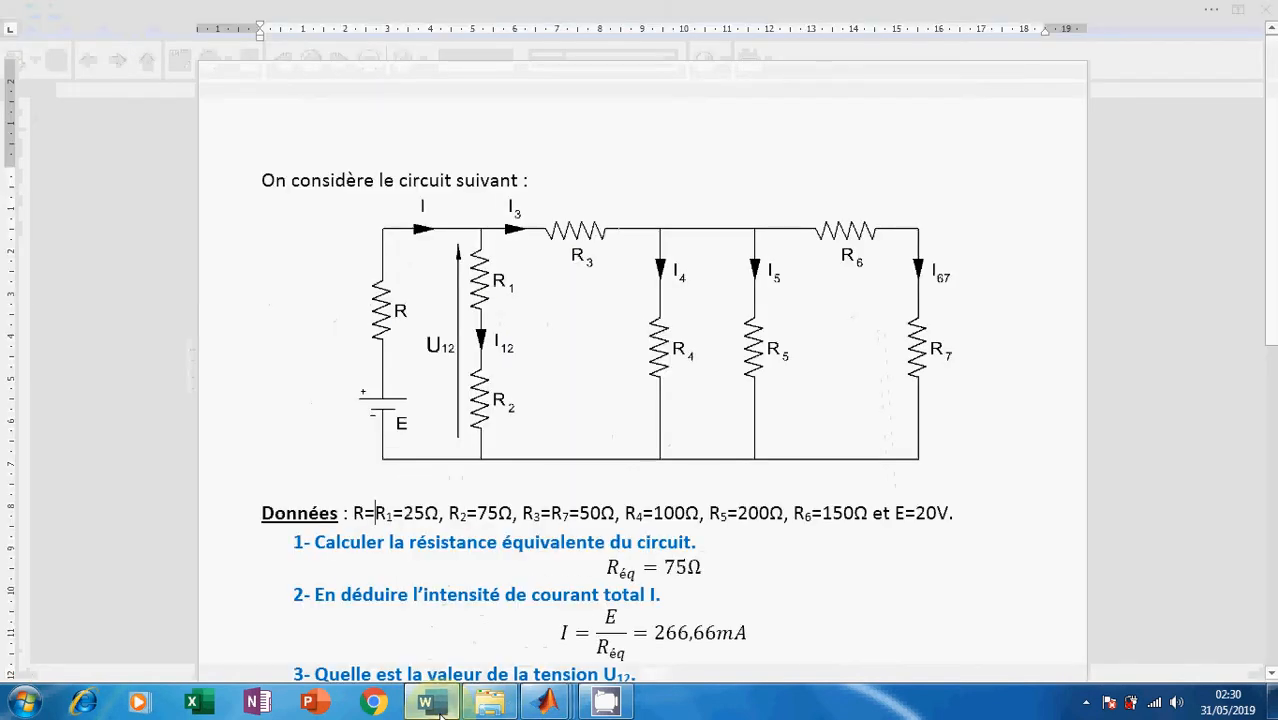
left_click(405, 328)
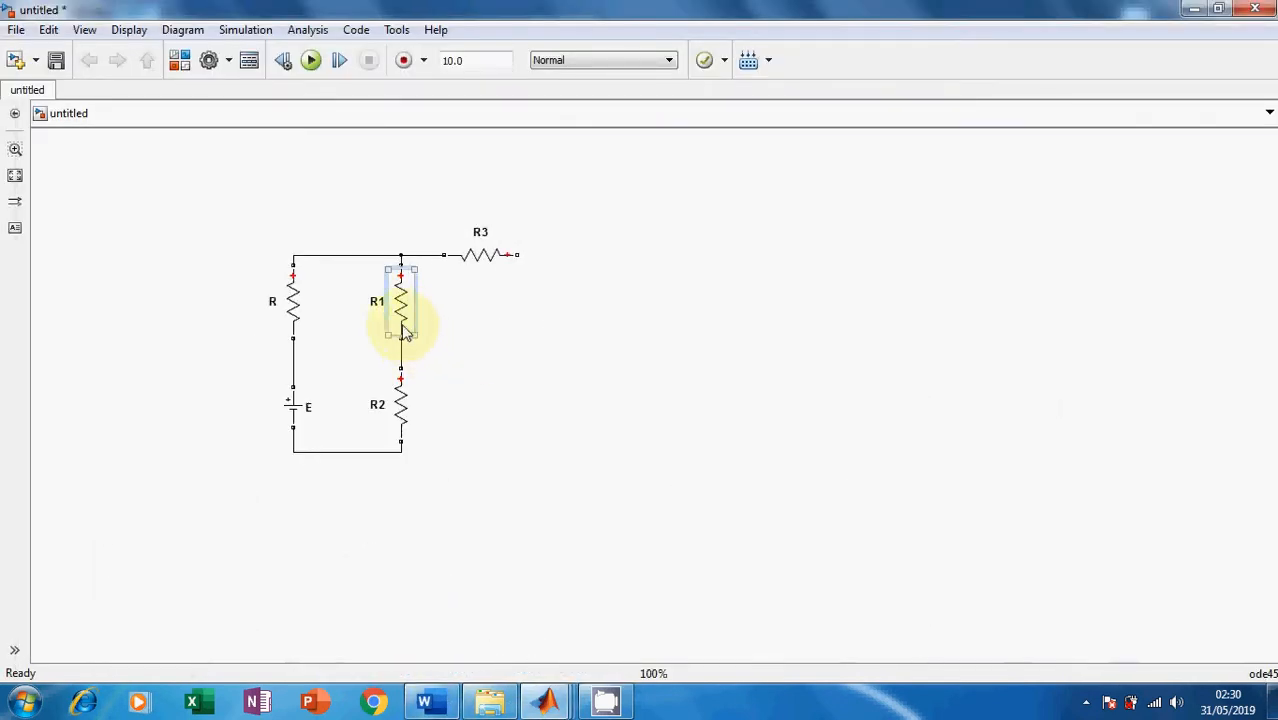
mouse_move(405, 333)
left_mouse_down()
mouse_move(428, 328)
mouse_move(557, 392)
mouse_move(562, 372)
left_mouse_up()
left_click_drag(553, 304, 519, 253)
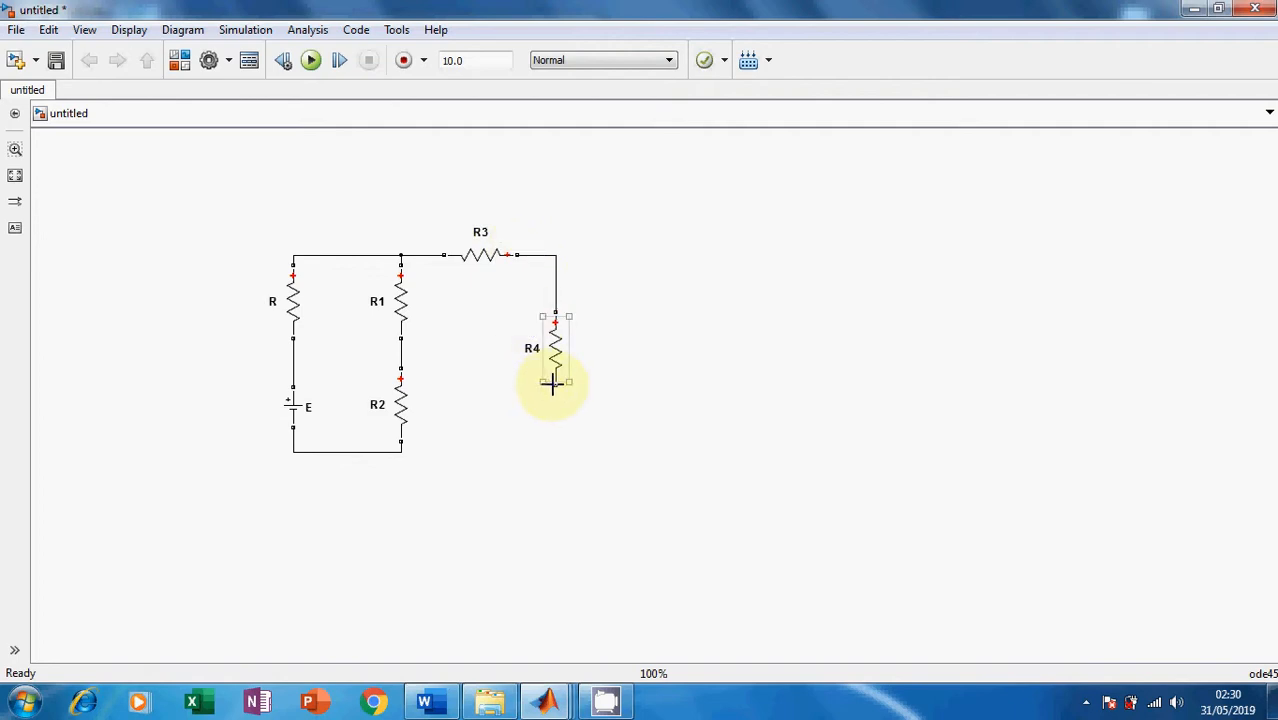
left_click_drag(552, 384, 400, 455)
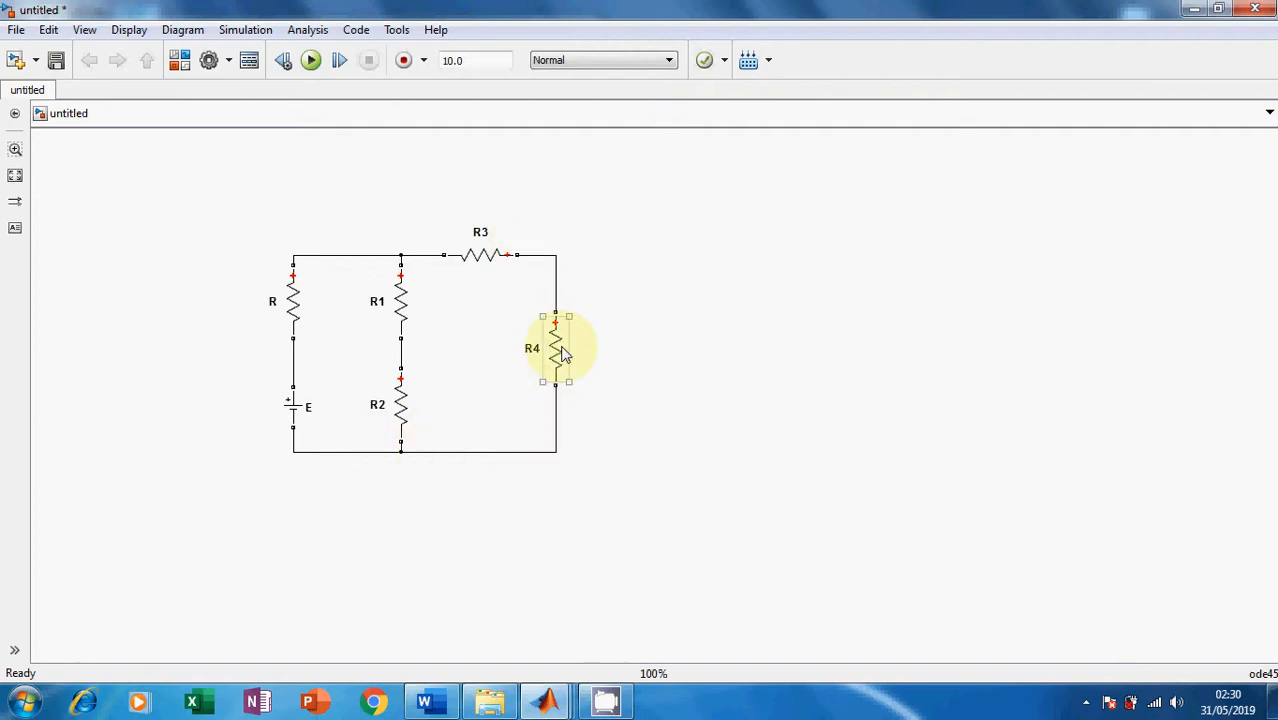
Copy R4 as a vertical R5 beside it and wire R5 in parallel with R4.
left_click(556, 350)
left_click_drag(561, 365, 556, 255)
mouse_move(656, 385)
left_mouse_down()
mouse_move(613, 437)
mouse_move(555, 452)
left_mouse_up()
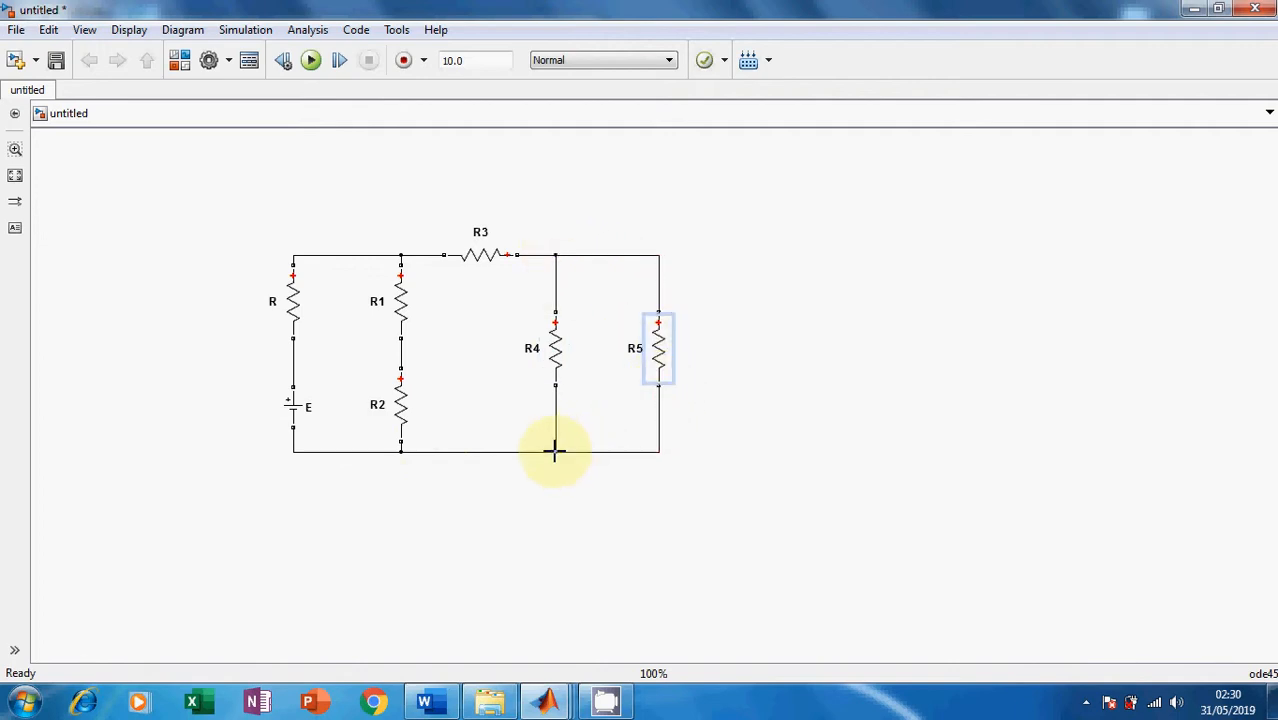
Check the Word diagram, copy R3 as a horizontal R6, and connect it to the node above R5.
left_click(430, 702)
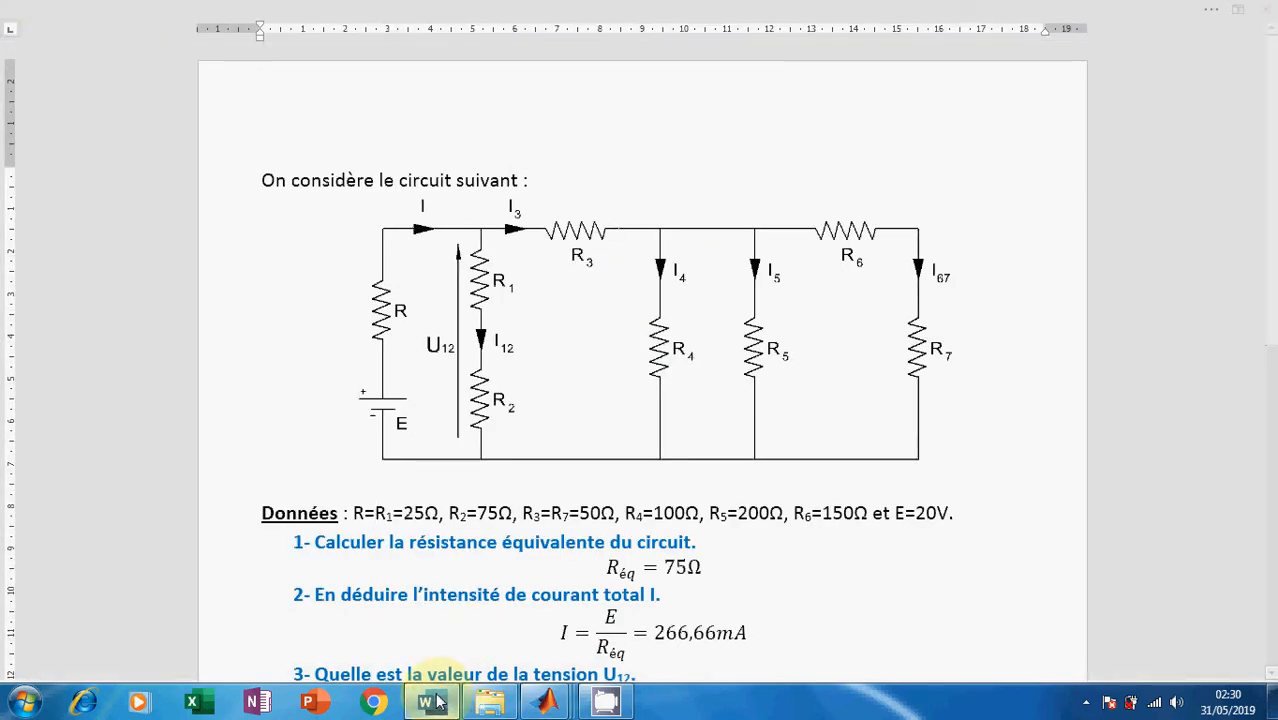
left_click(430, 702)
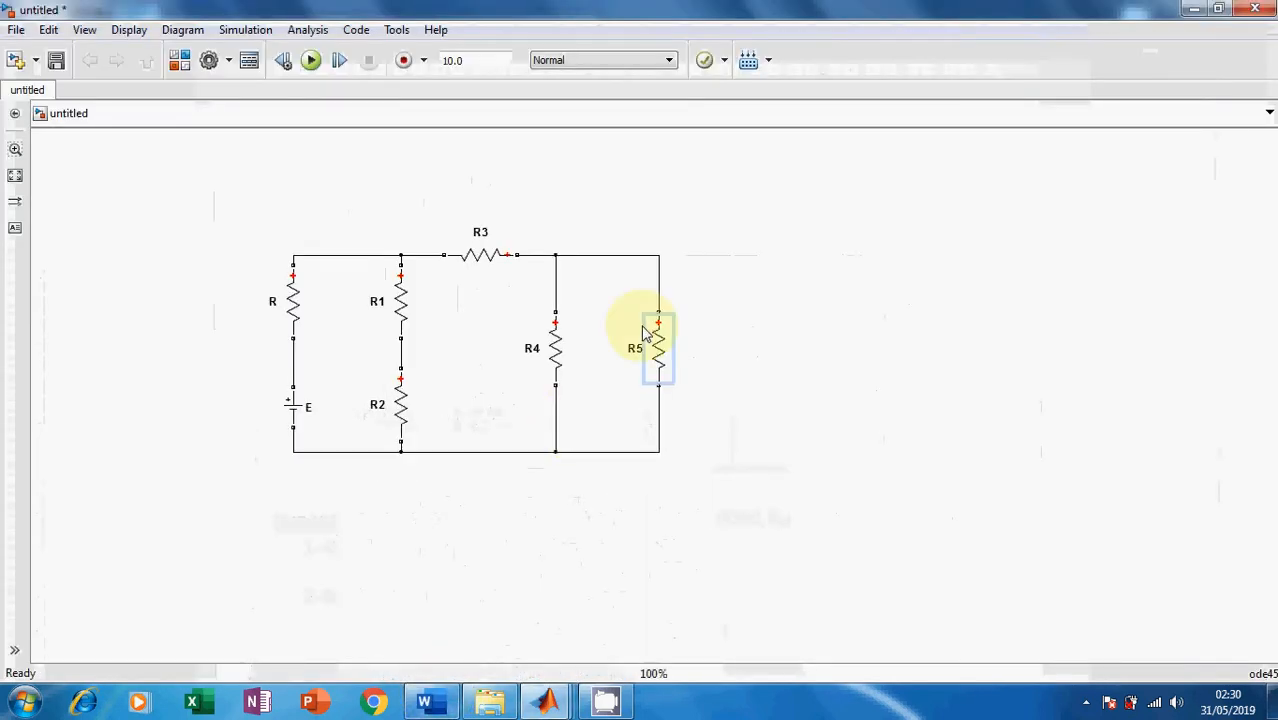
left_click(485, 250)
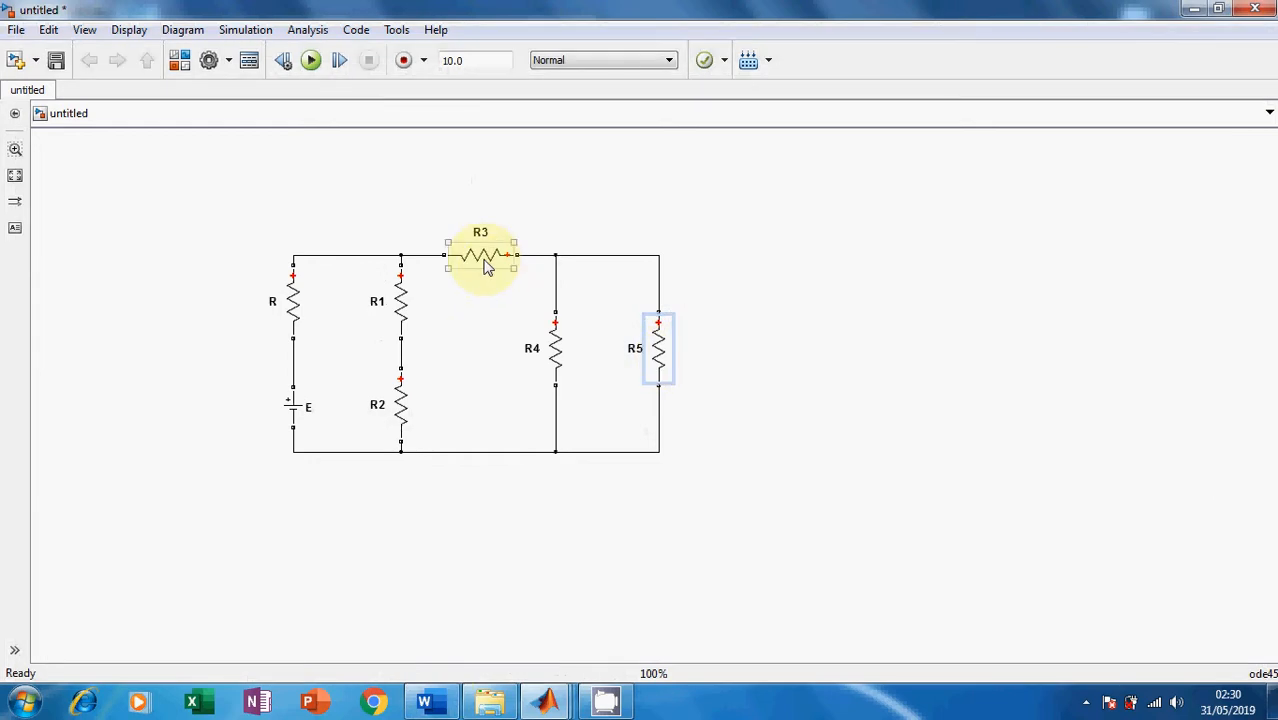
left_click_drag(487, 262, 760, 262)
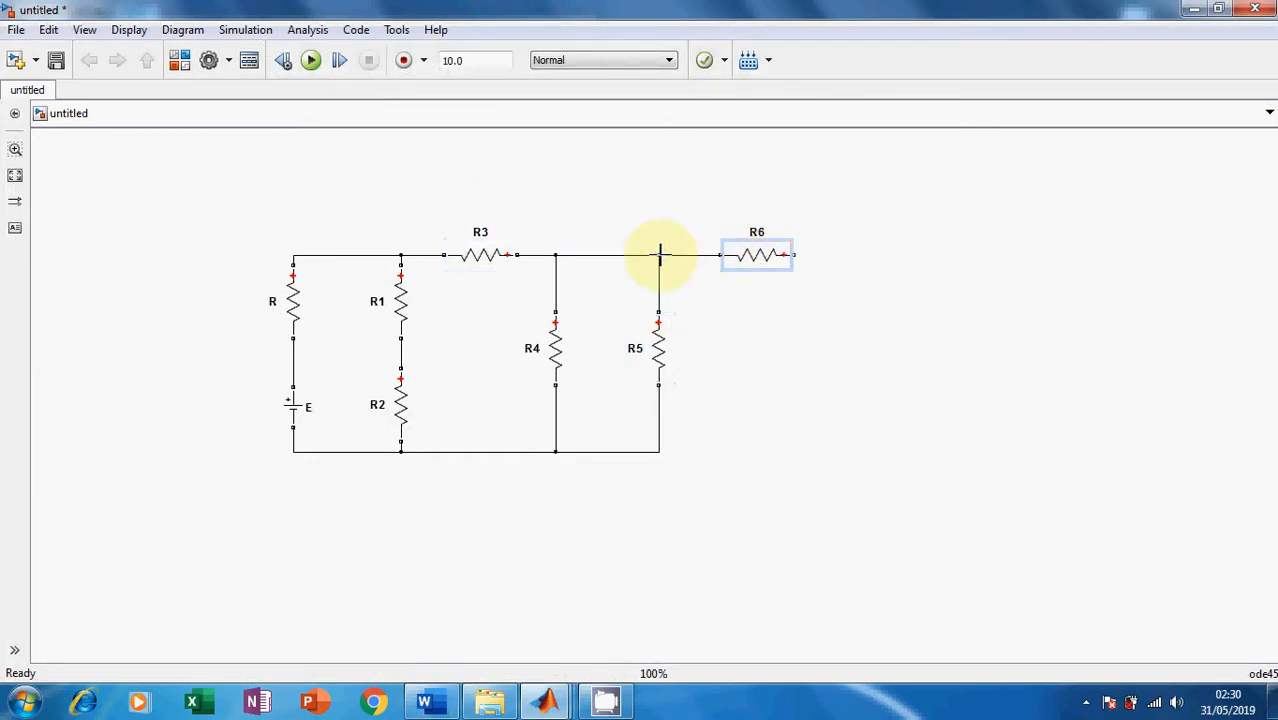
Copy R5 as a vertical R7 and wire it between R6's free end and the node below R5.
left_click_drag(662, 357, 840, 378)
left_click_drag(835, 320, 795, 255)
mouse_move(837, 396)
left_mouse_down()
mouse_move(784, 436)
mouse_move(660, 453)
left_mouse_up()
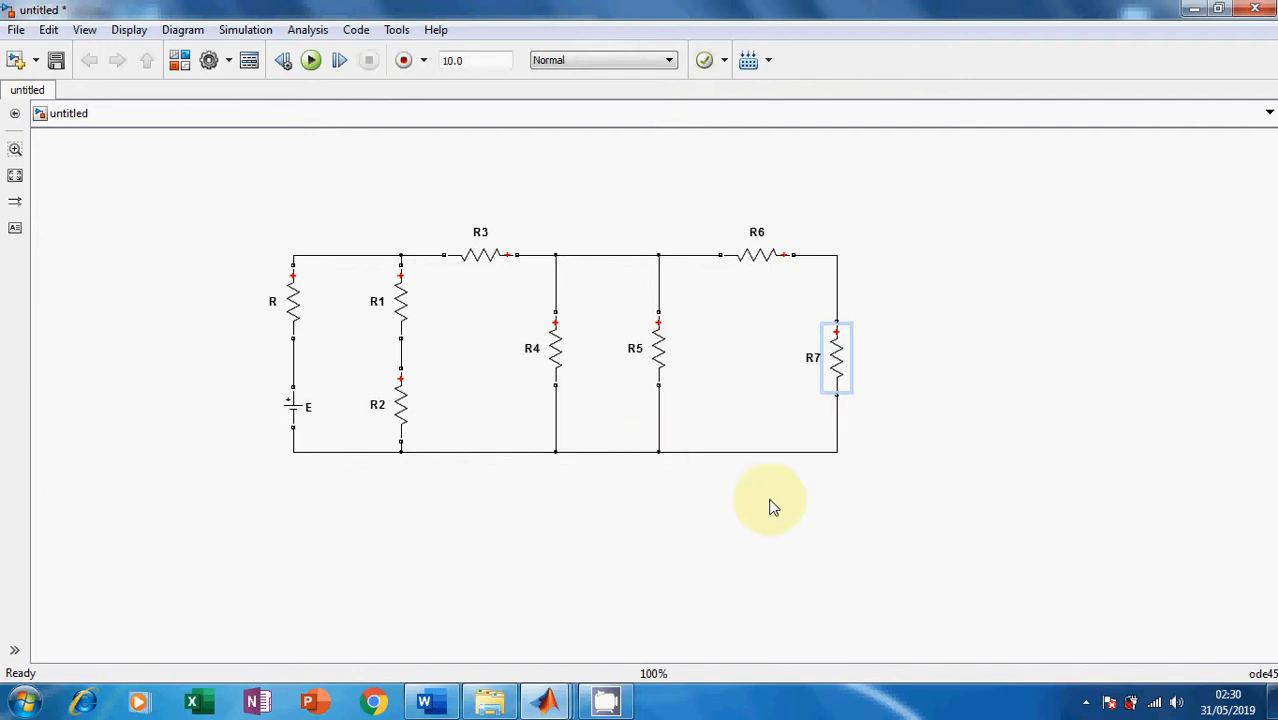
Move the whole circuit toward the middle of the model canvas and enlarge the view to 150%.
left_click_drag(943, 507, 277, 228)
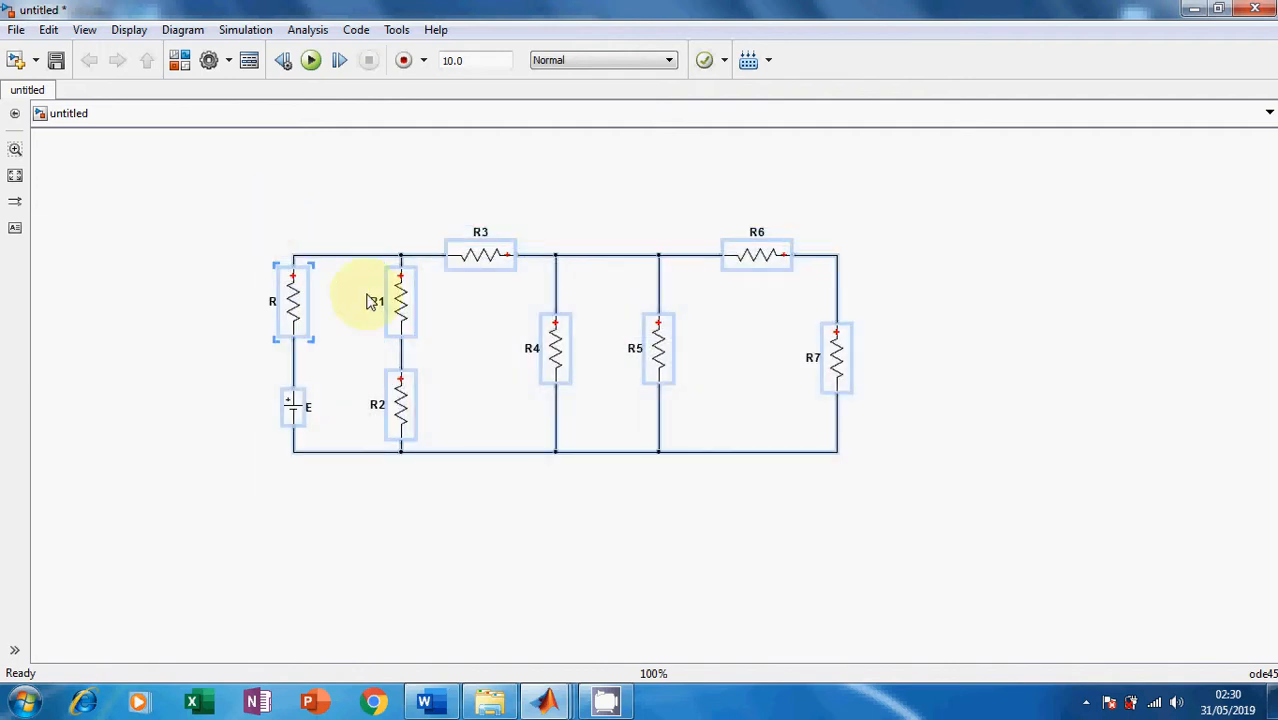
left_click_drag(400, 316, 540, 342)
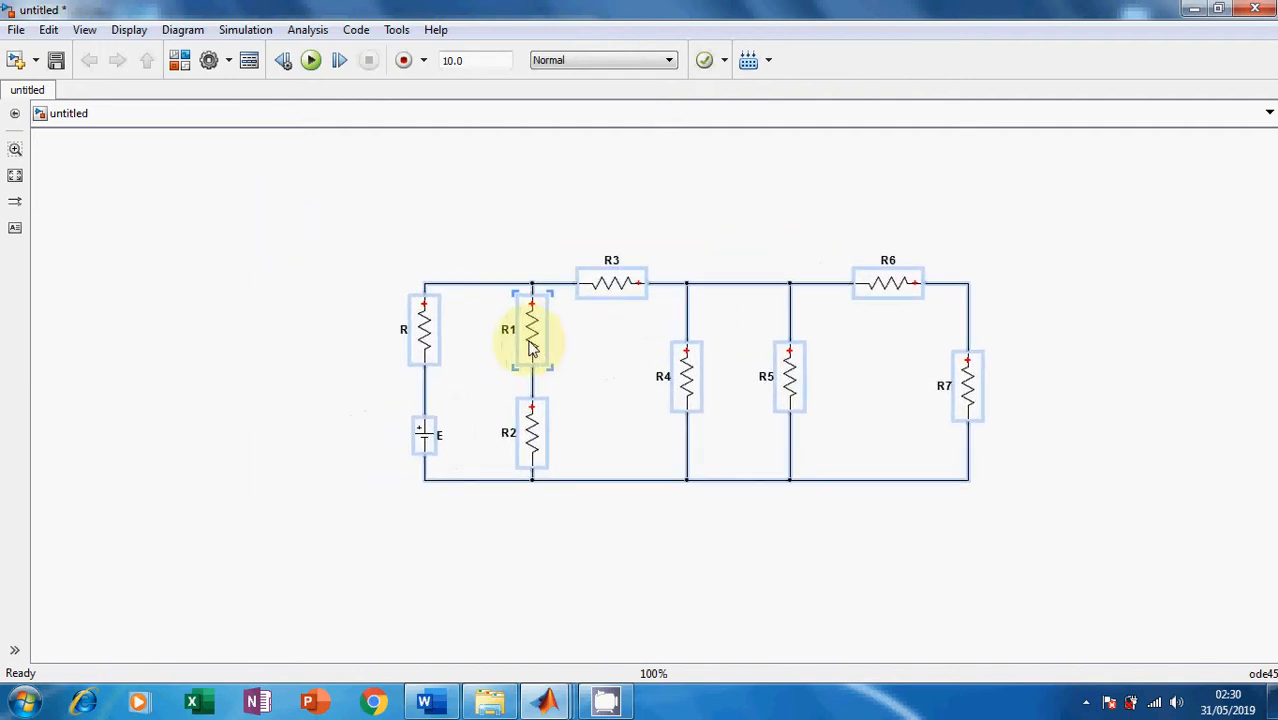
left_click(613, 390)
scroll(614, 393, "up", 3)
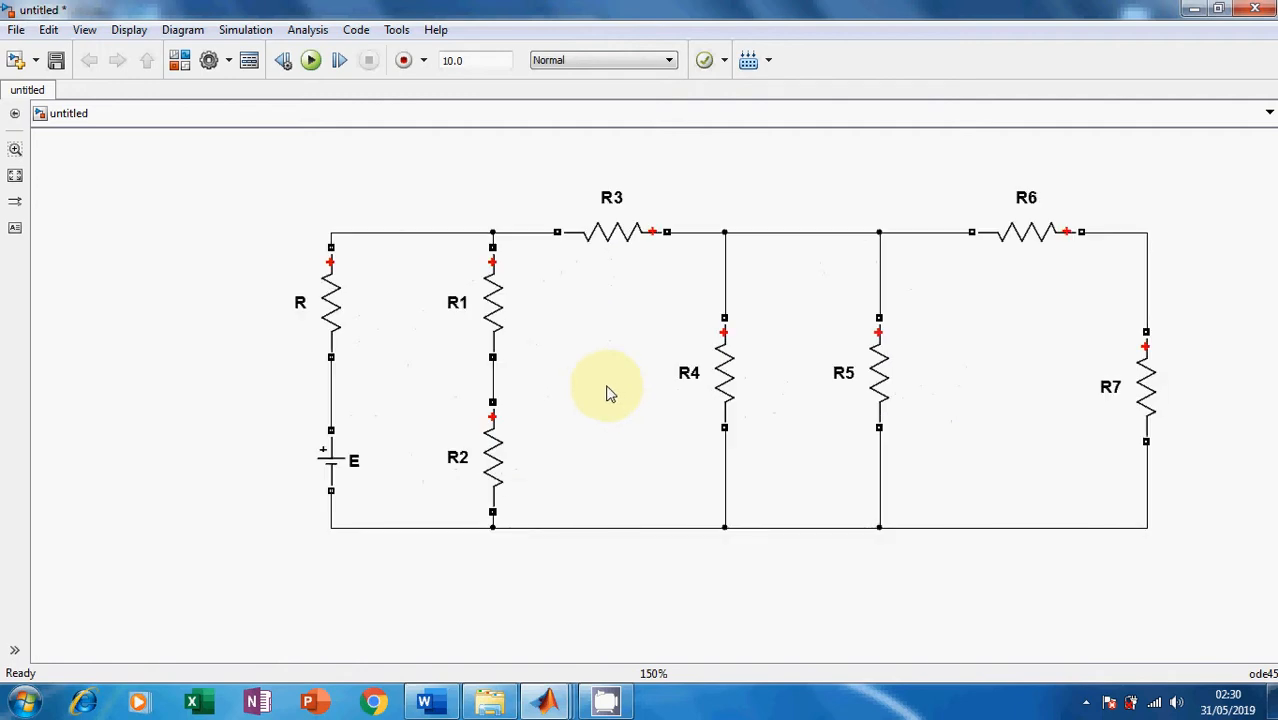
Read the given component values in the Word exercise and set the amplitude of voltage source E to 20 V.
left_click(430, 703)
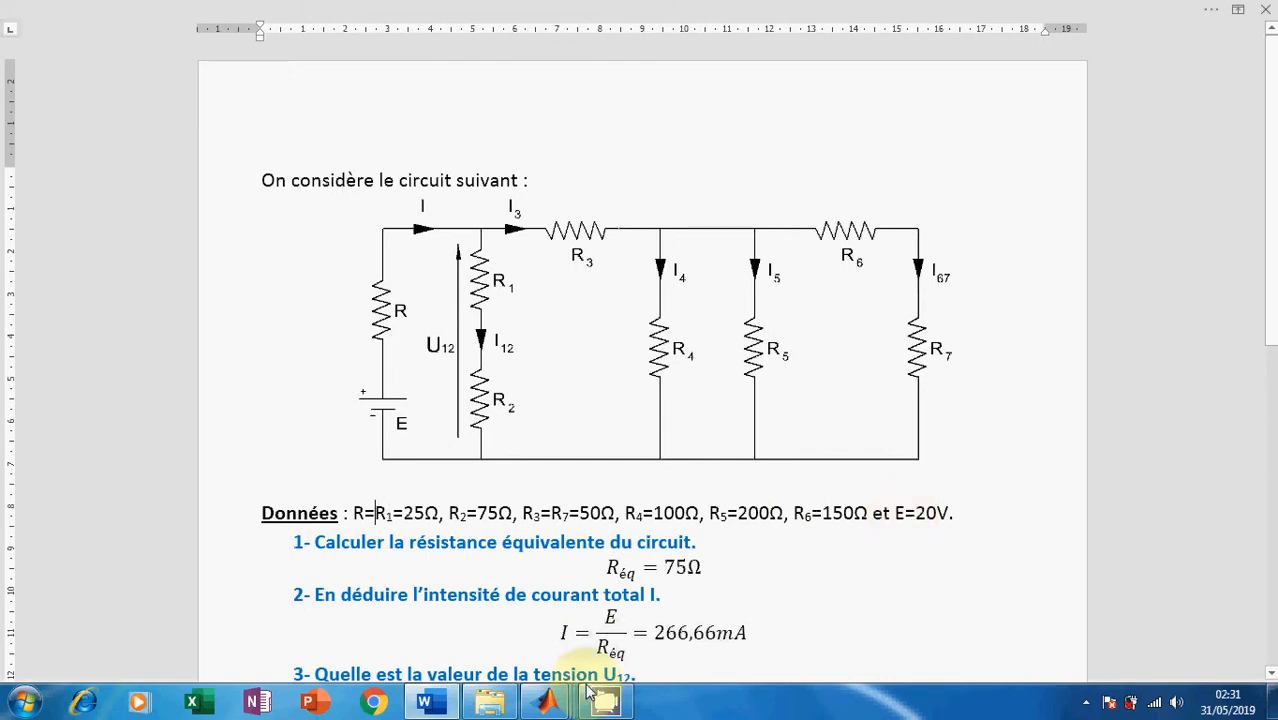
mouse_move(546, 702)
left_click(658, 622)
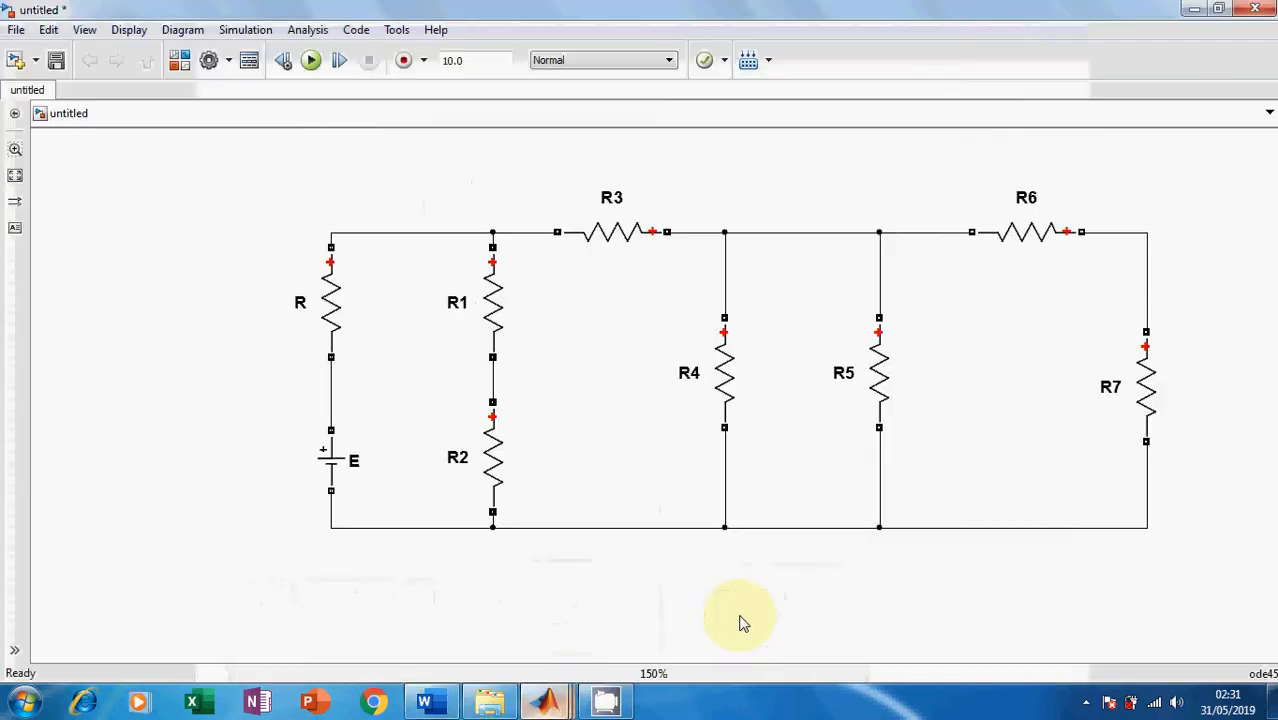
double_click(334, 459)
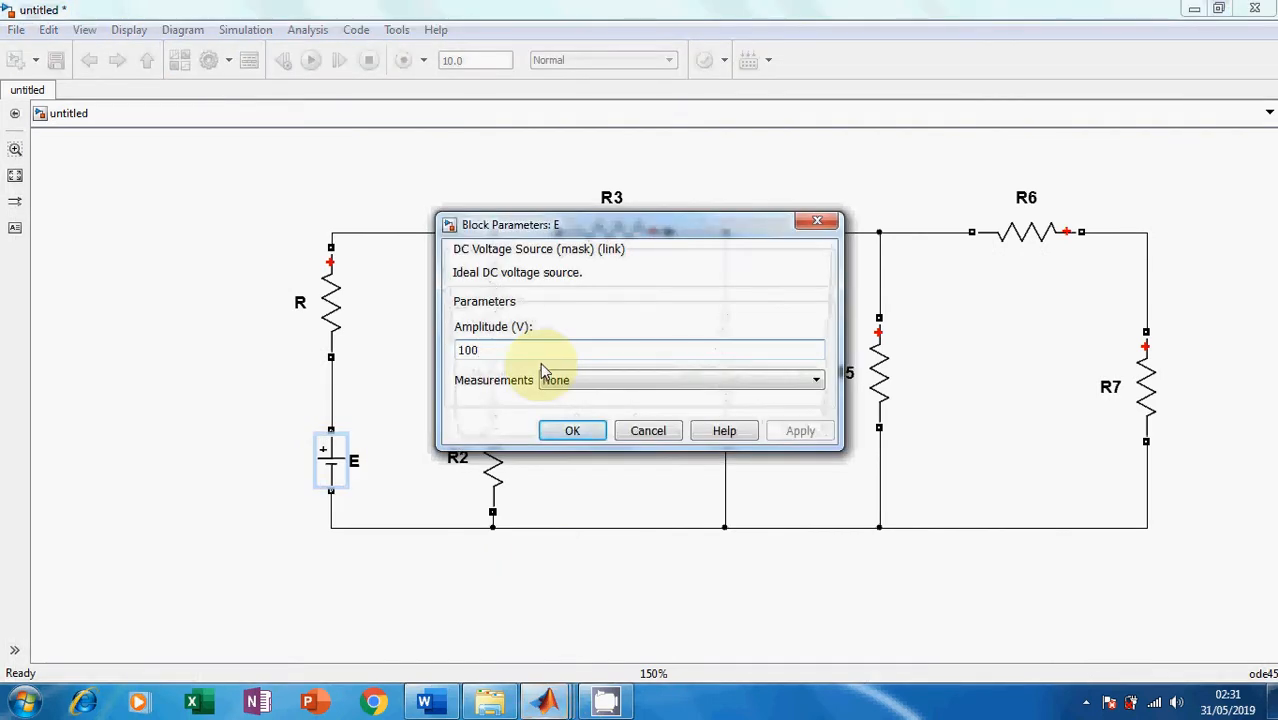
double_click(488, 350)
left_click_drag(484, 350, 436, 347)
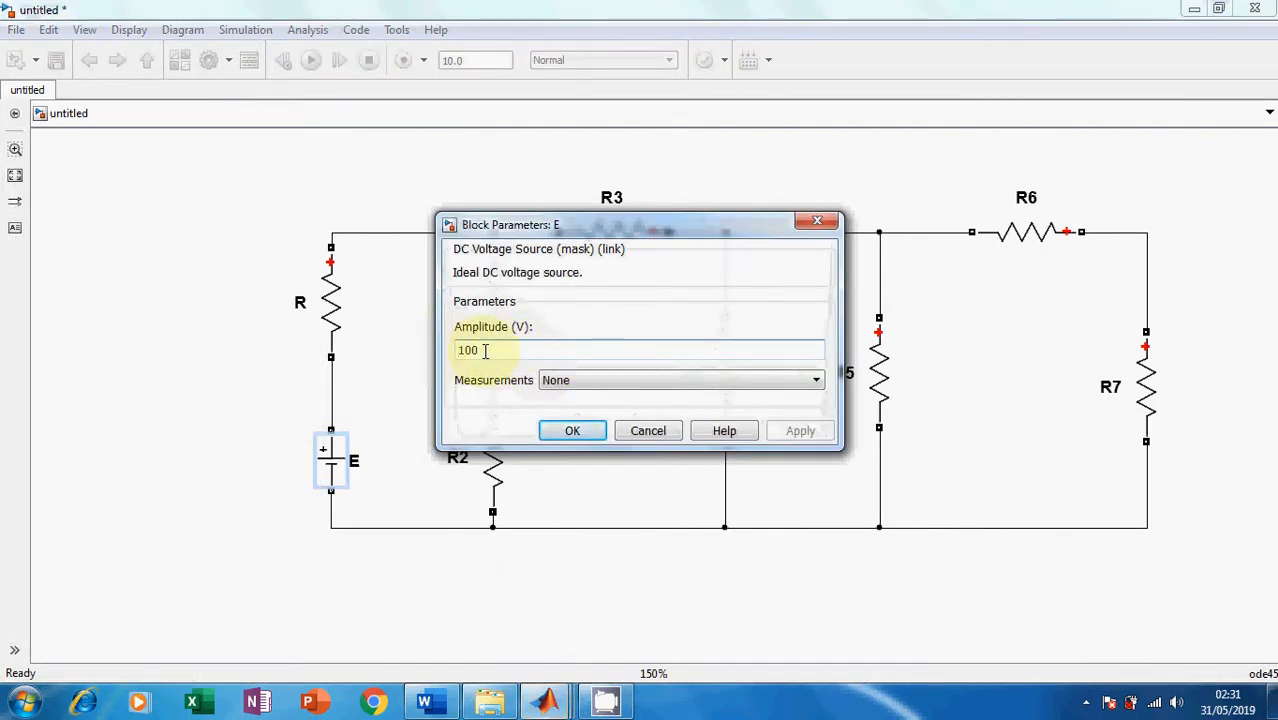
double_click(460, 350)
type("20")
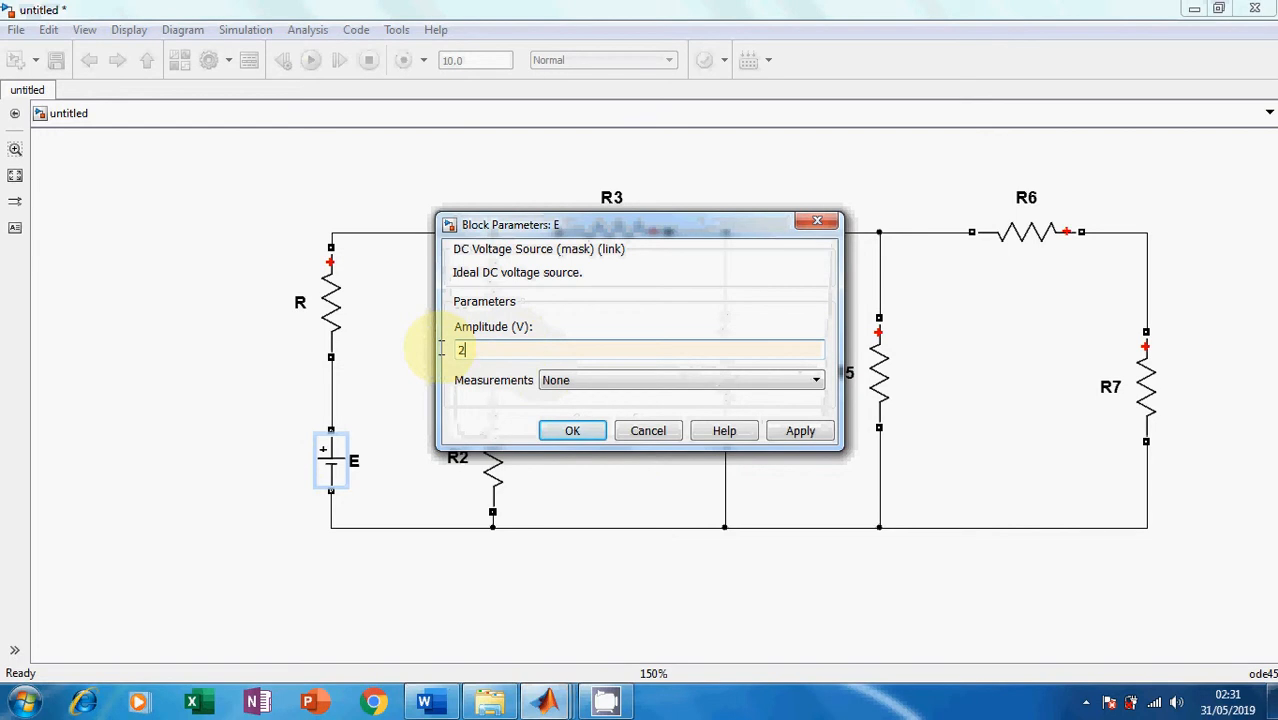
left_click(800, 431)
left_click(571, 430)
Set the resistance of resistor R to 25 ohms.
double_click(330, 312)
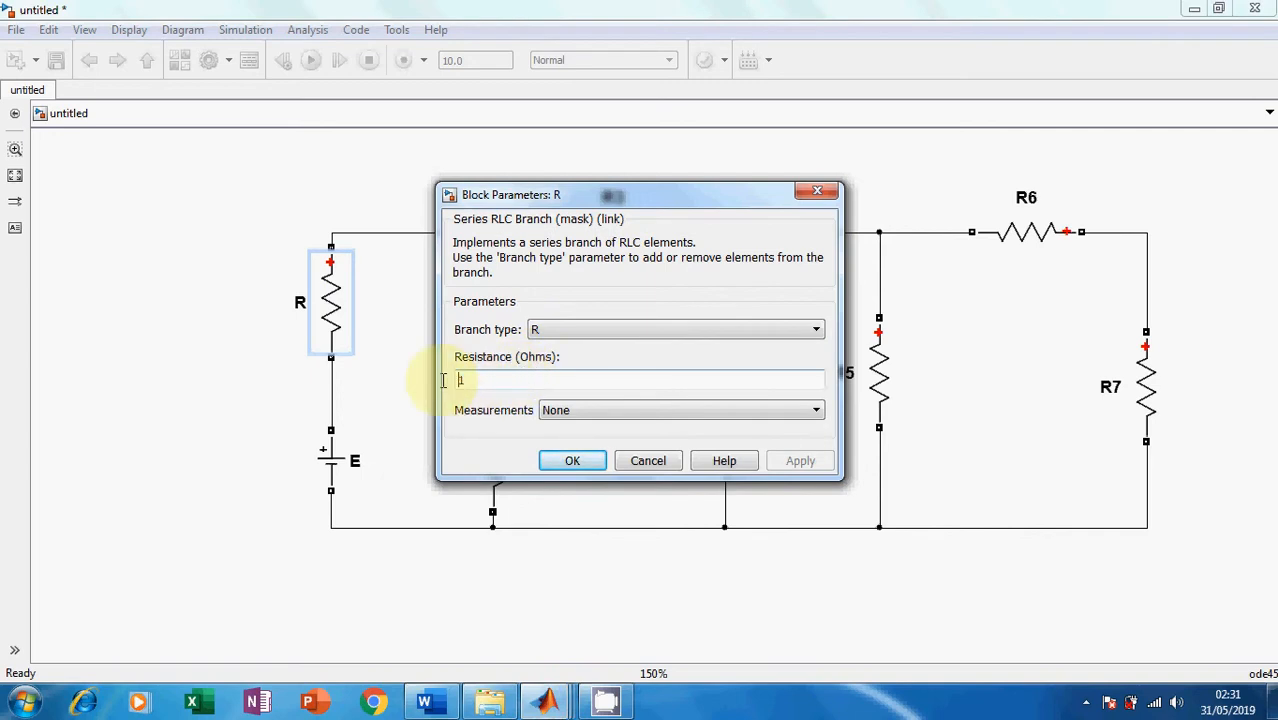
left_click_drag(493, 383, 449, 380)
type("2")
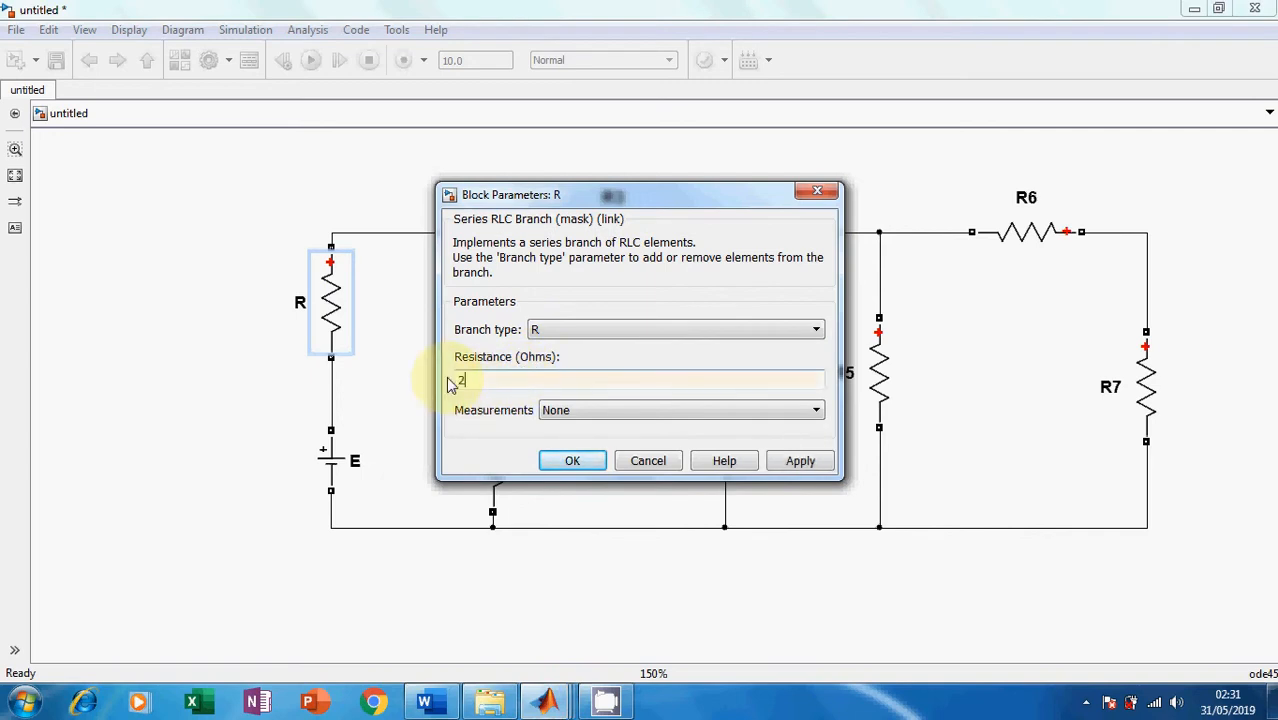
type("5")
left_click(566, 459)
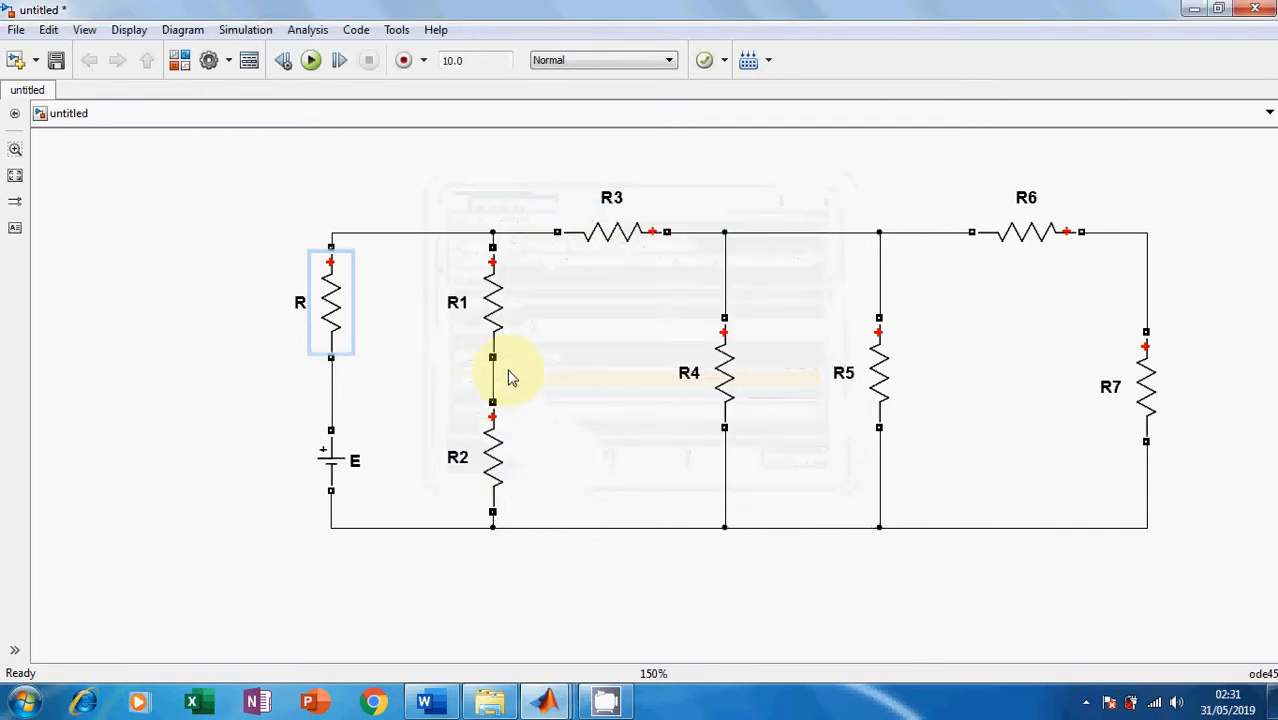
Set the resistance of resistor R1 to 25 ohms.
double_click(491, 326)
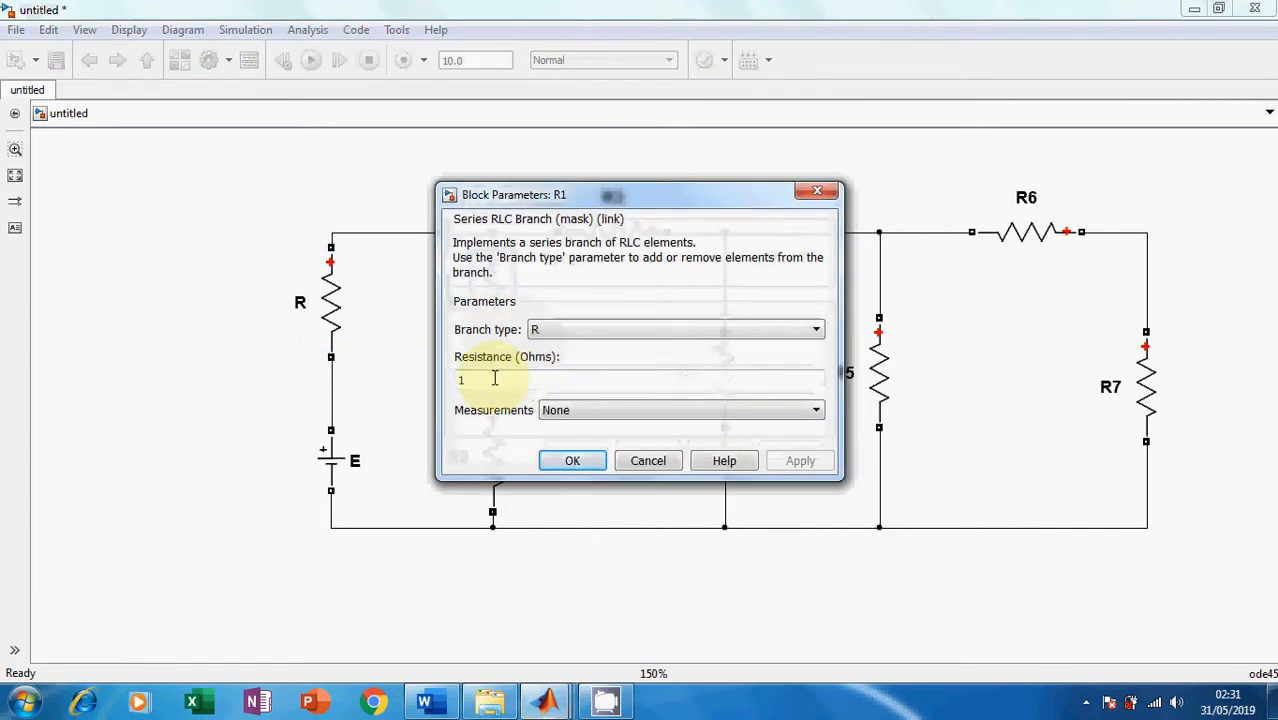
left_click_drag(457, 378, 478, 380)
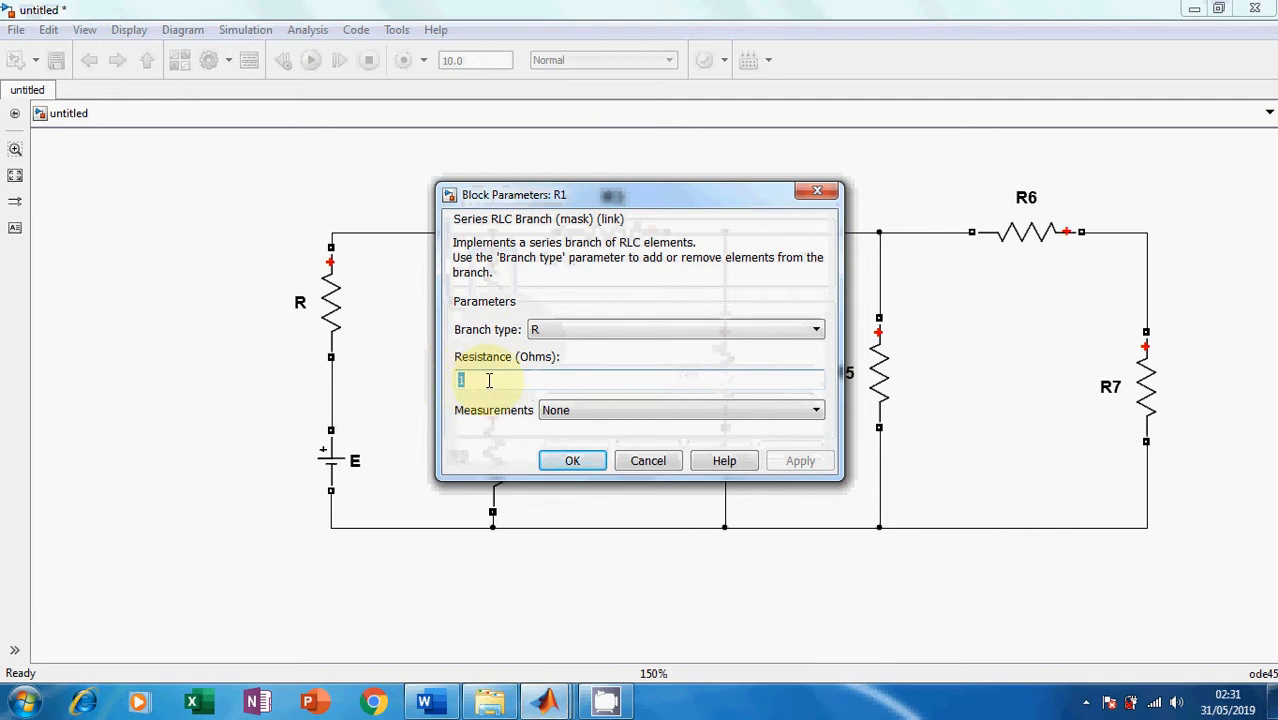
type("25")
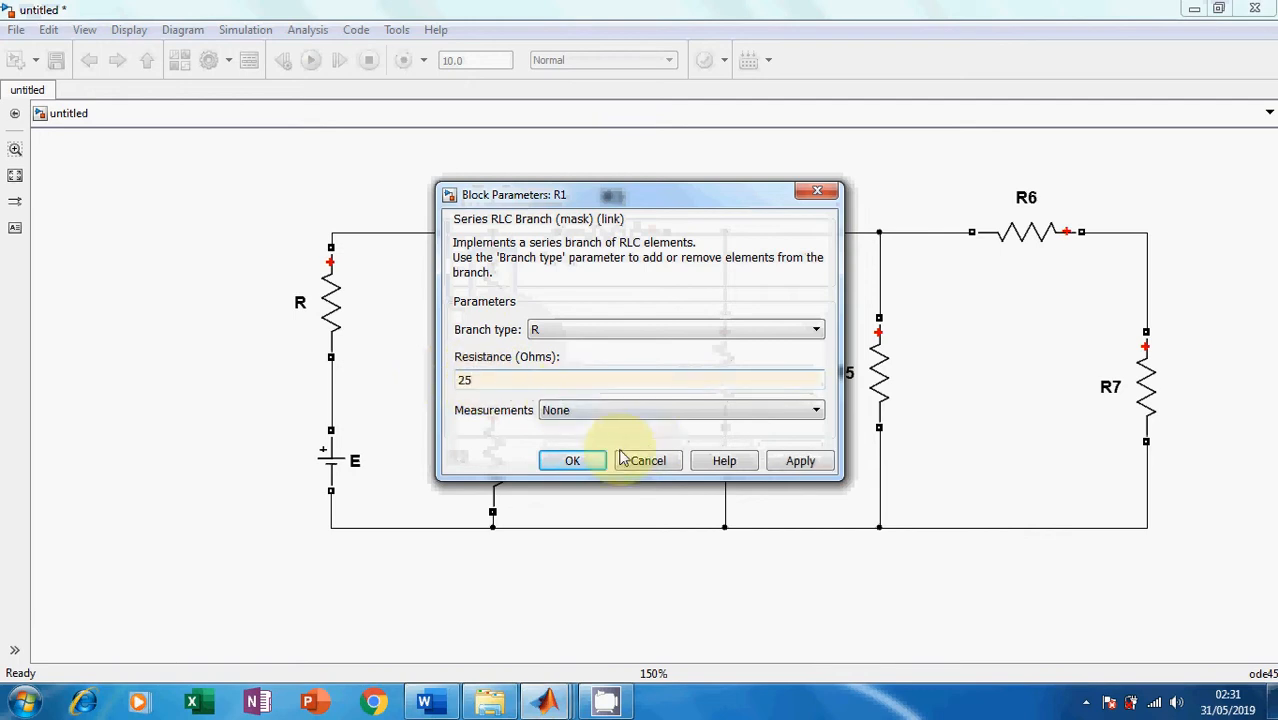
left_click(571, 460)
Set the resistance of resistor R2 to 75 ohms.
left_click(500, 462)
double_click(500, 462)
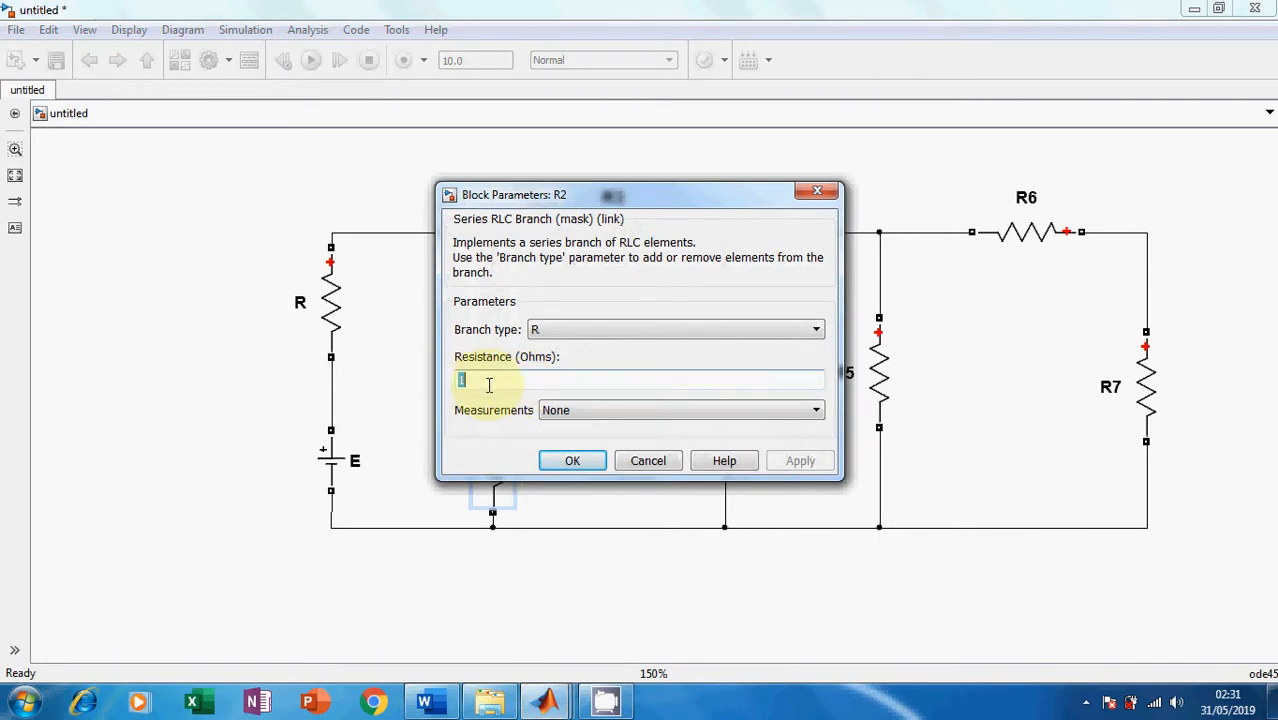
type("75")
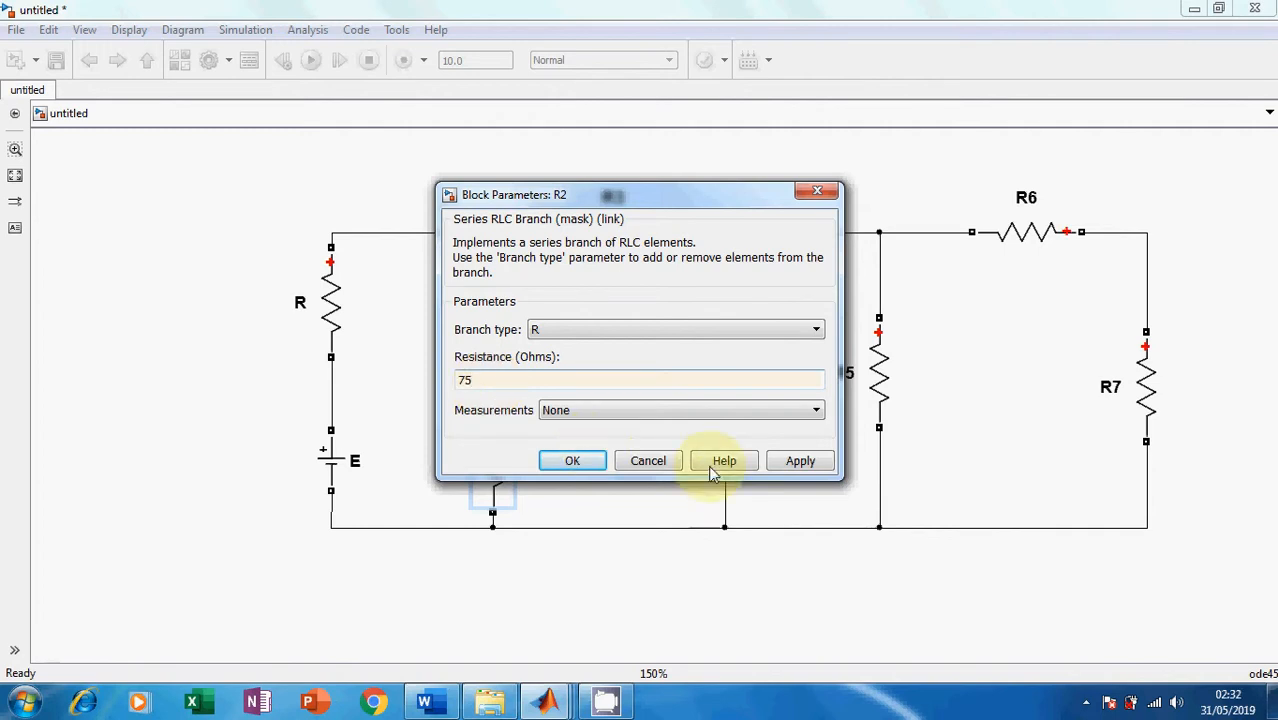
left_click(801, 465)
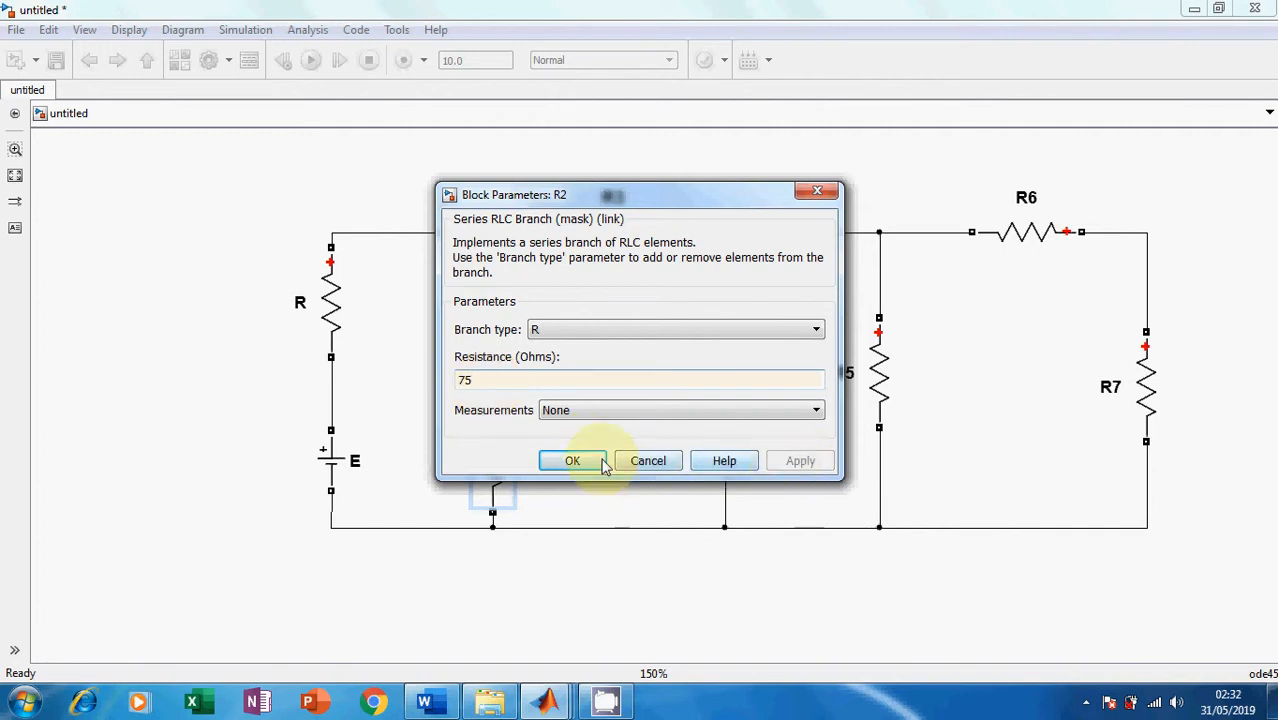
left_click(572, 461)
Set the resistance of resistor R3 to 50 ohms.
double_click(626, 232)
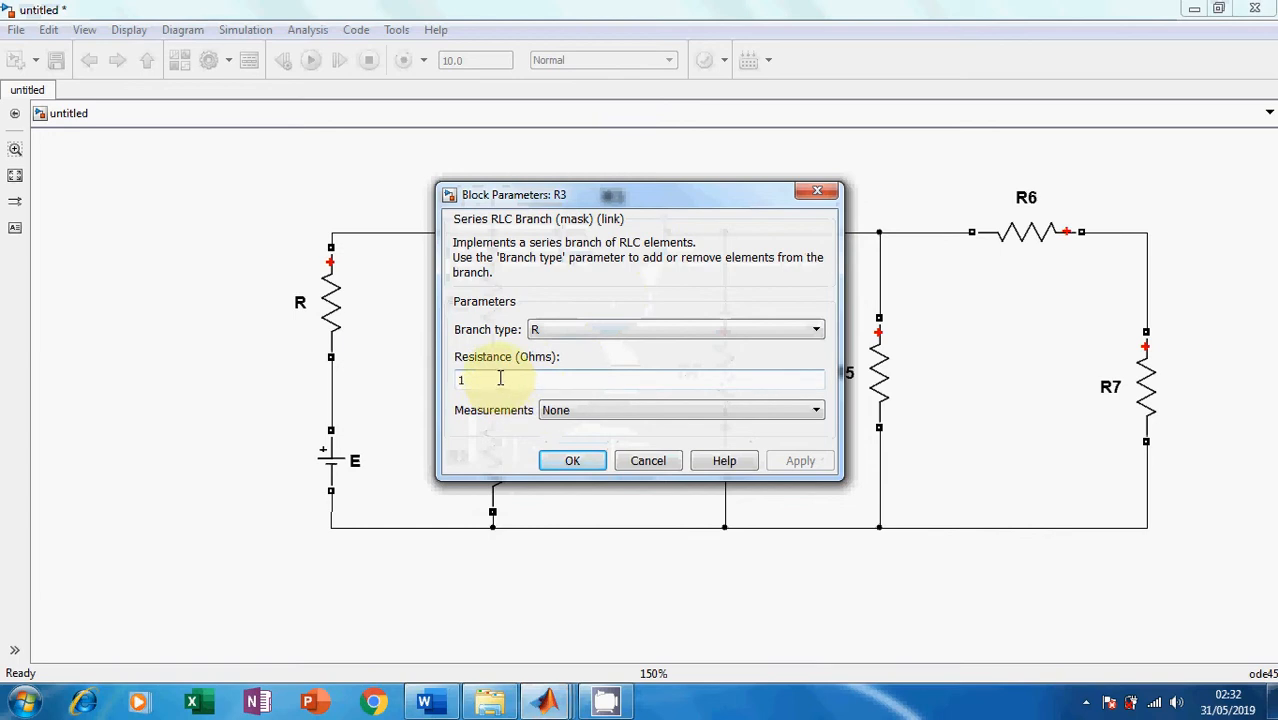
left_click_drag(628, 195, 661, 209)
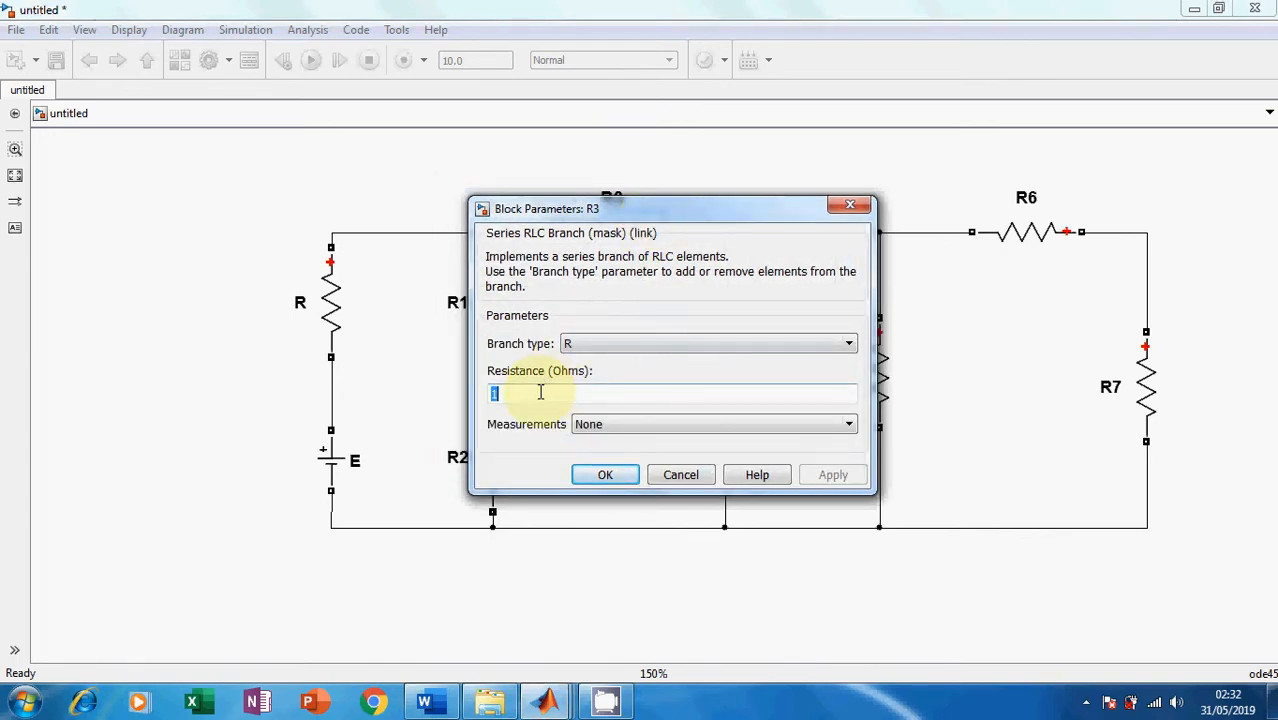
type("50")
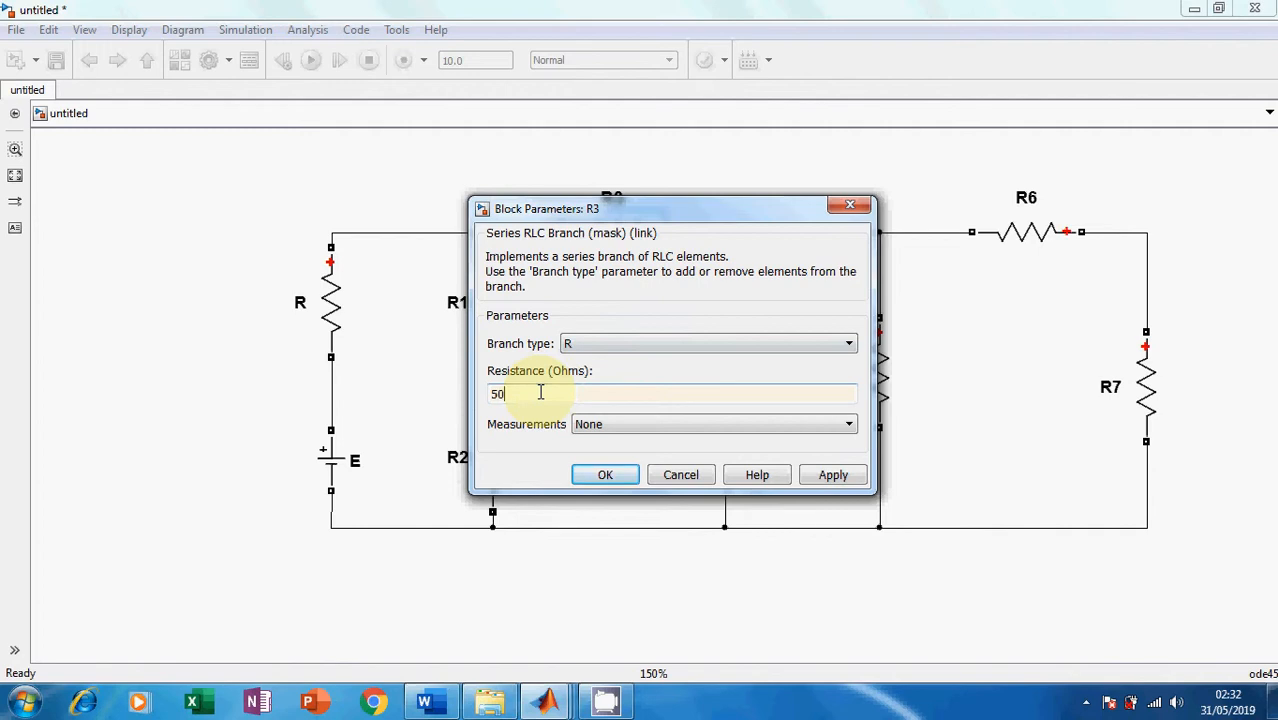
left_click(603, 474)
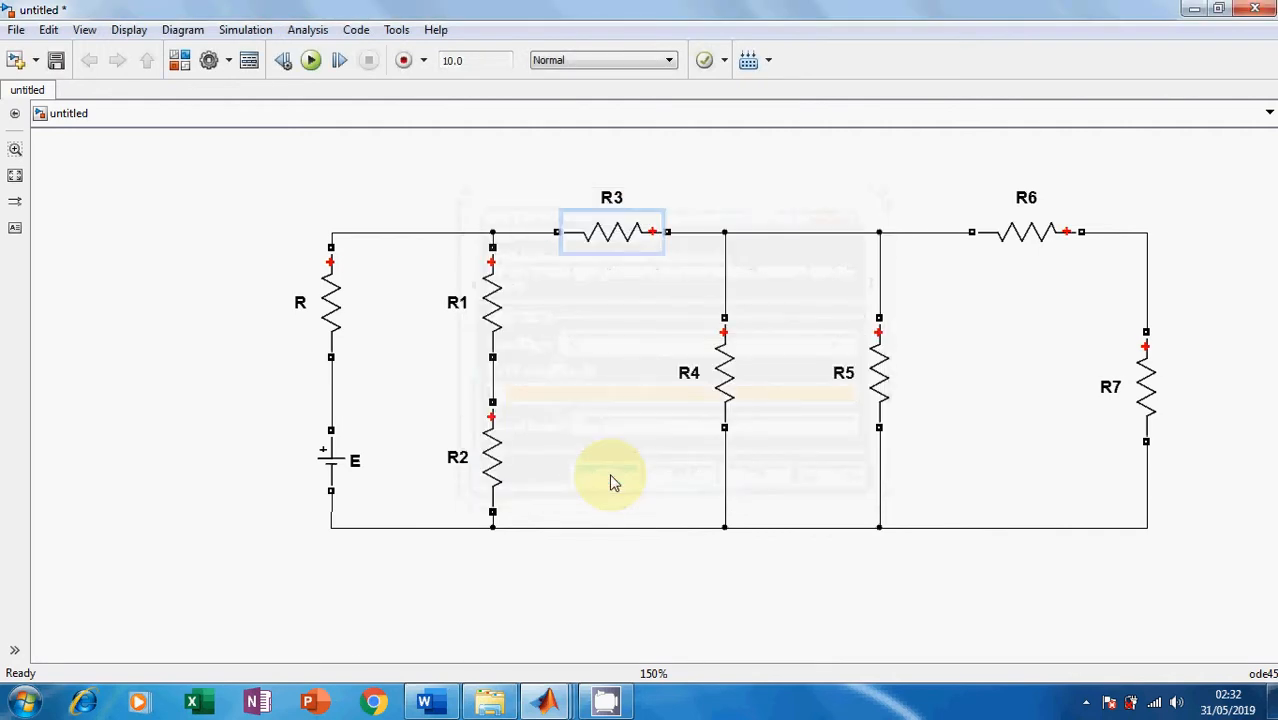
Check the component data in the Word exercise and set the resistance of resistor R4 to 100 ohms.
left_click(440, 705)
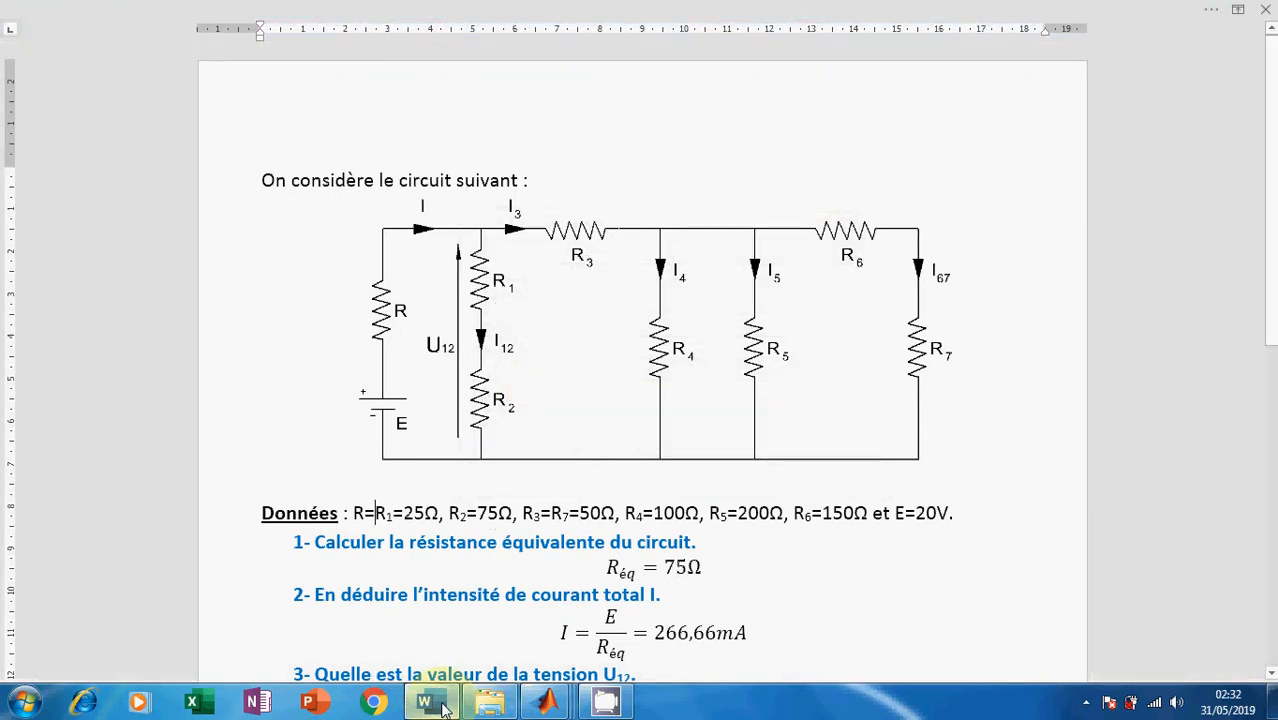
left_click(444, 710)
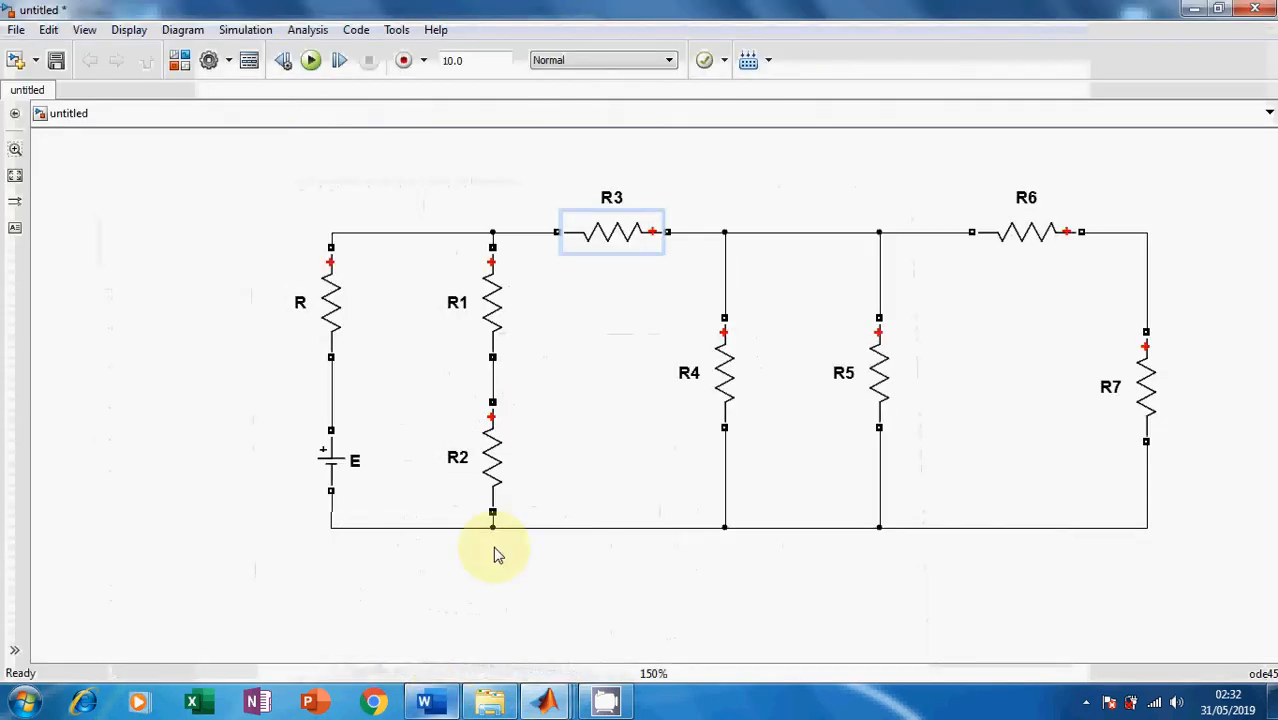
left_click(731, 383)
double_click(731, 383)
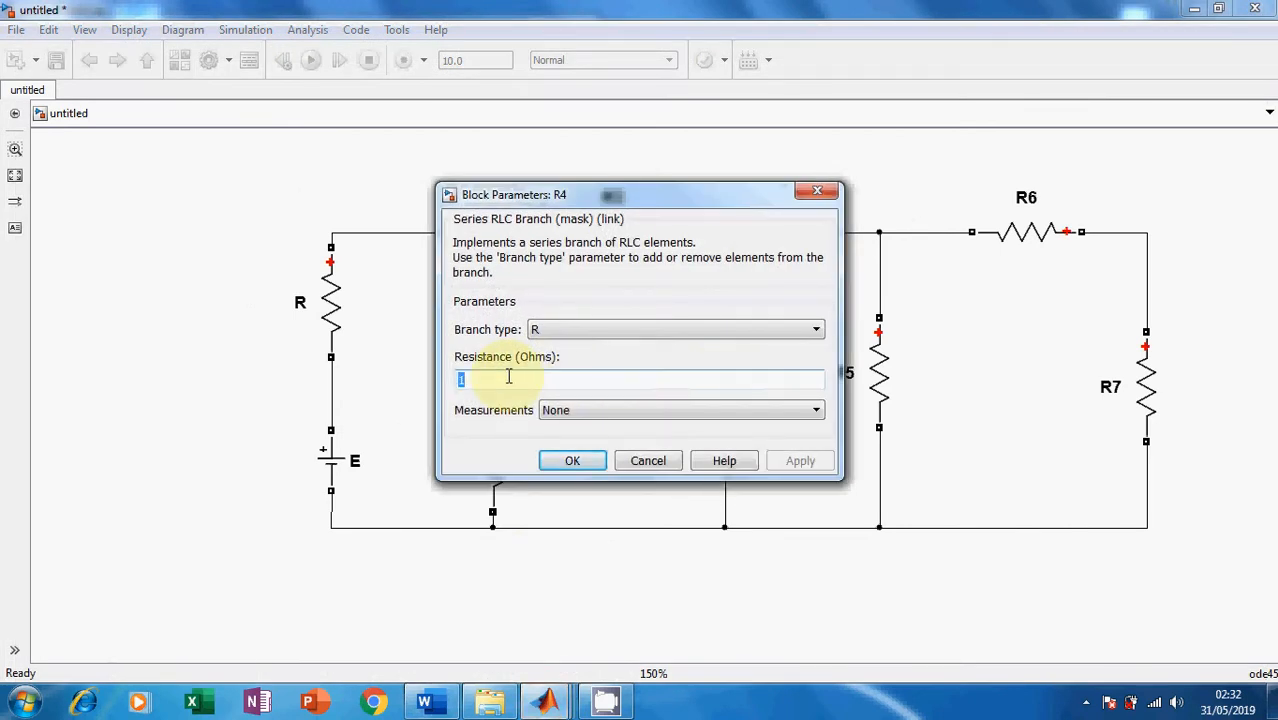
type("1")
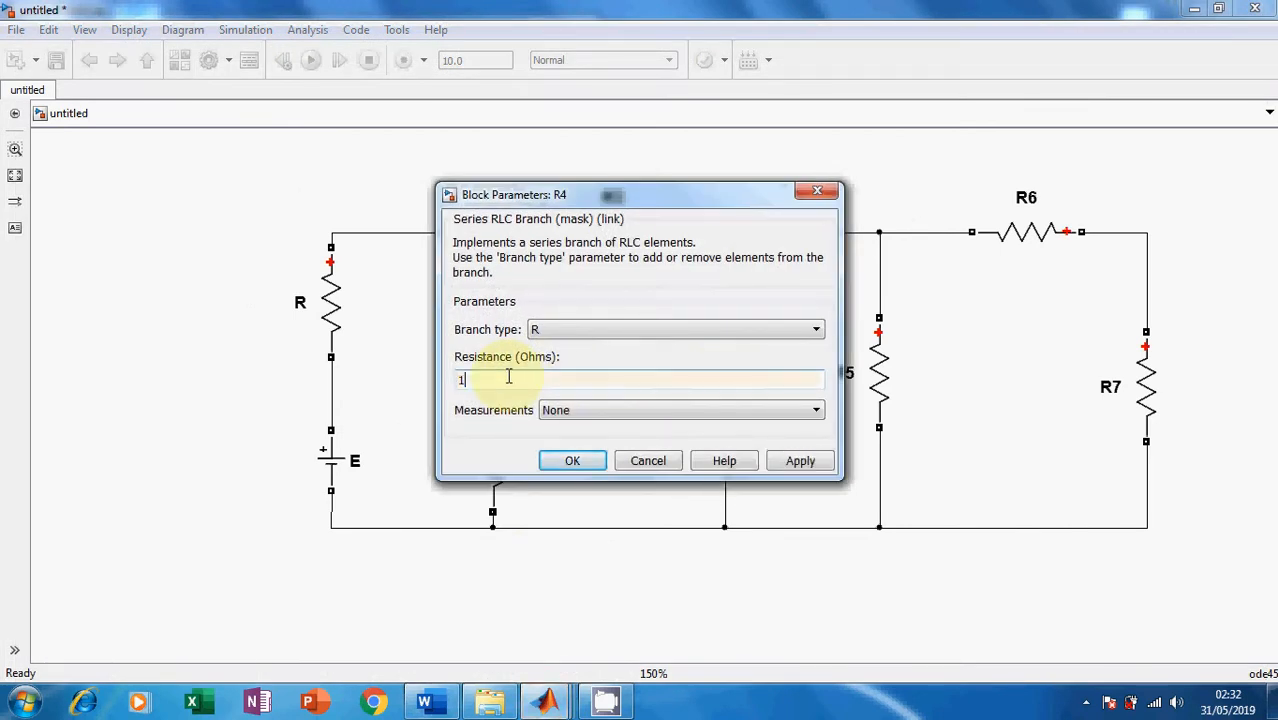
left_click(572, 460)
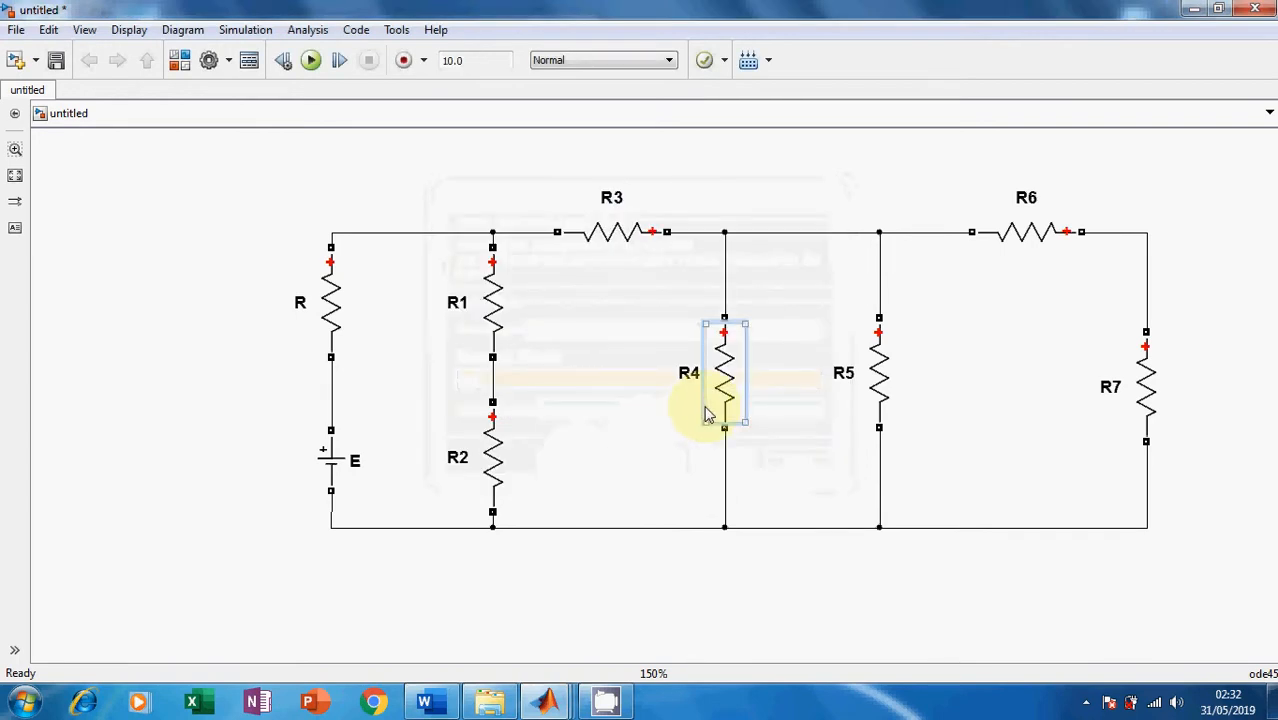
Set the resistance of resistor R7 to 50 ohms.
double_click(1148, 403)
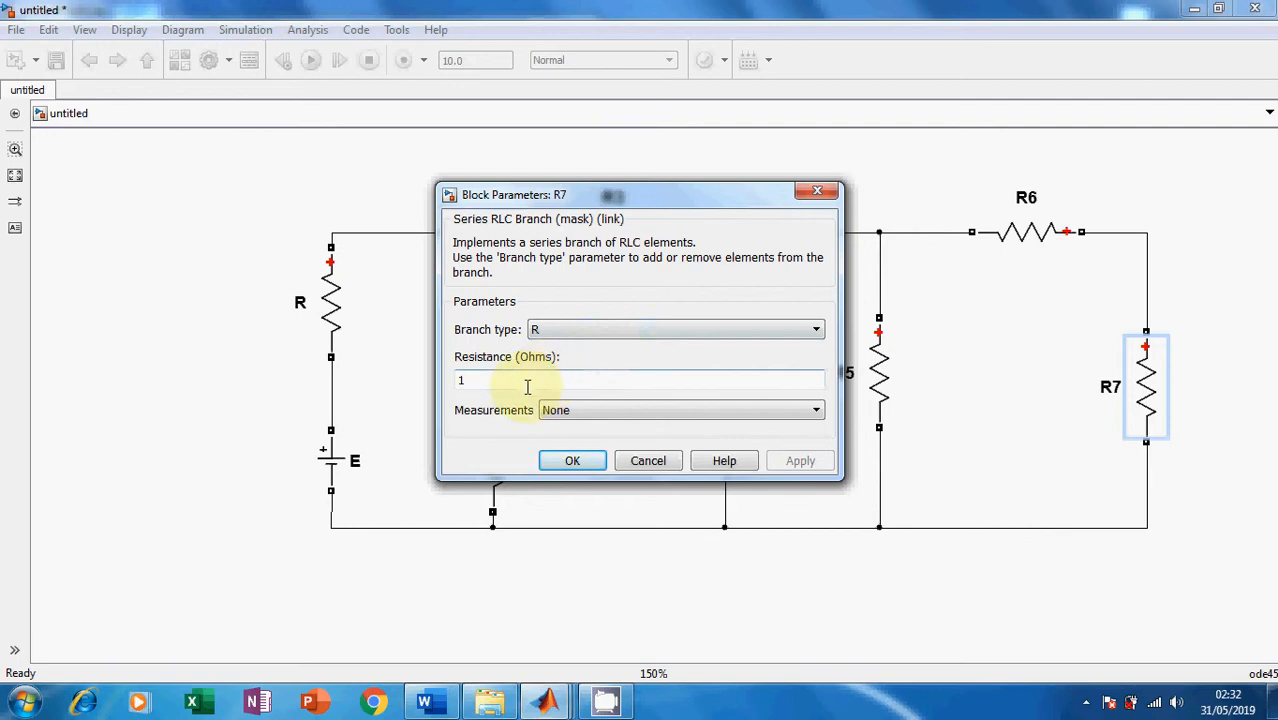
type("50")
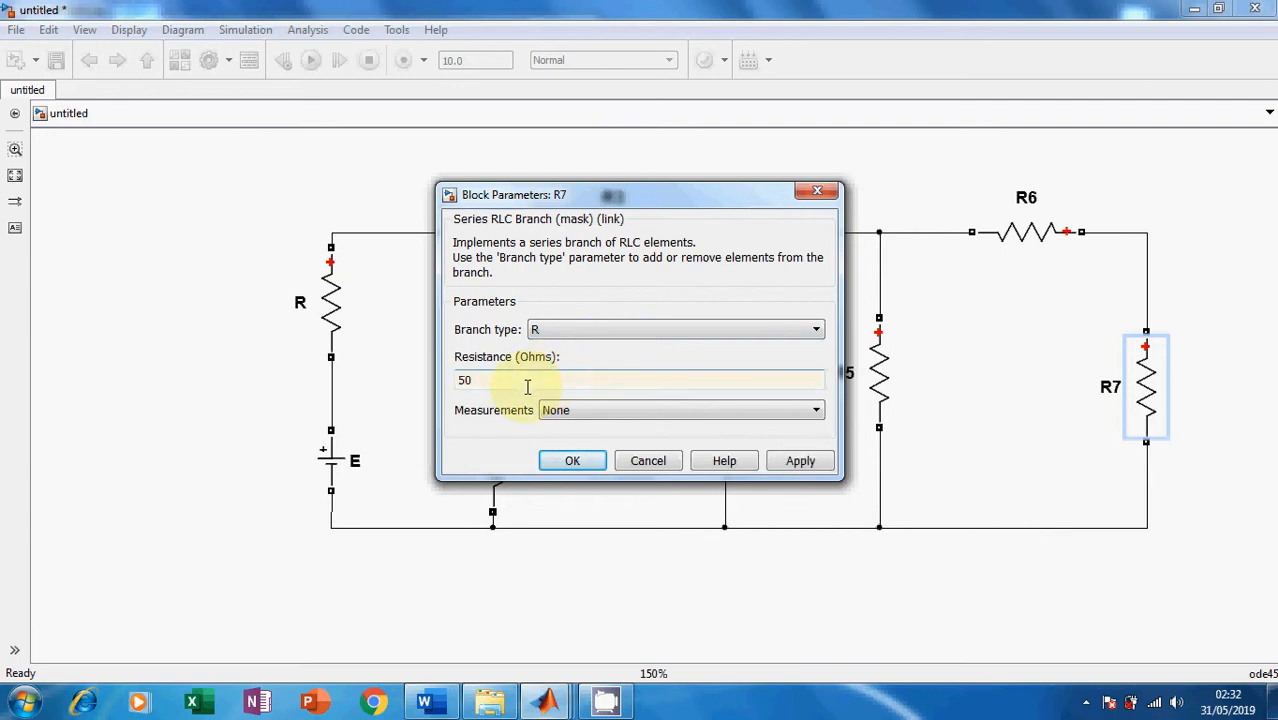
key("Return")
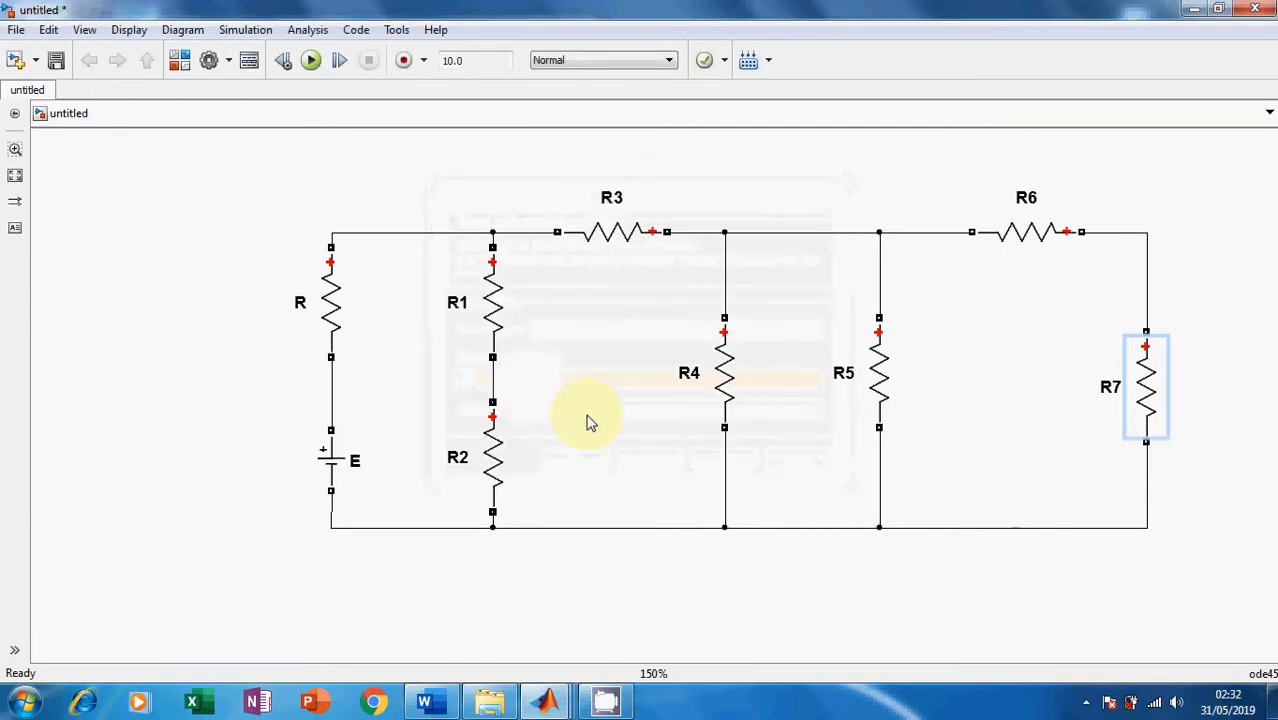
Consult the given values in the Word exercise and set the resistance of resistor R5 to 200 ohms.
left_click(428, 703)
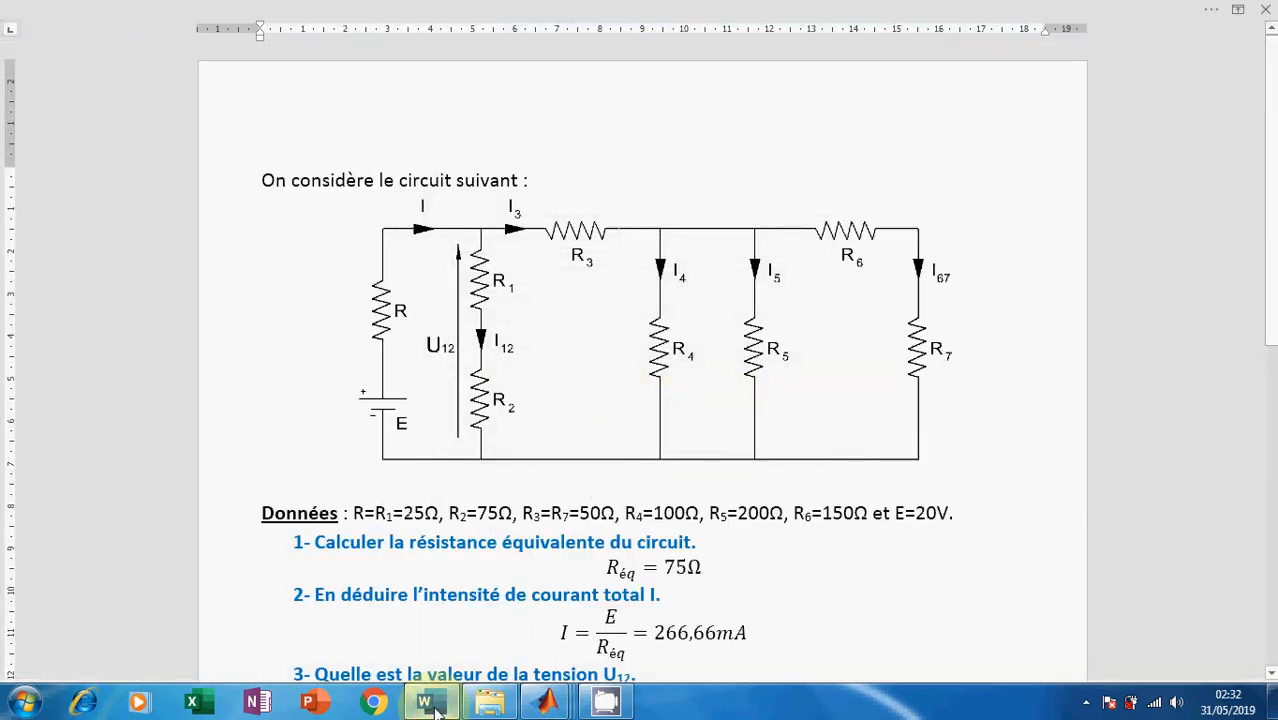
left_click(428, 703)
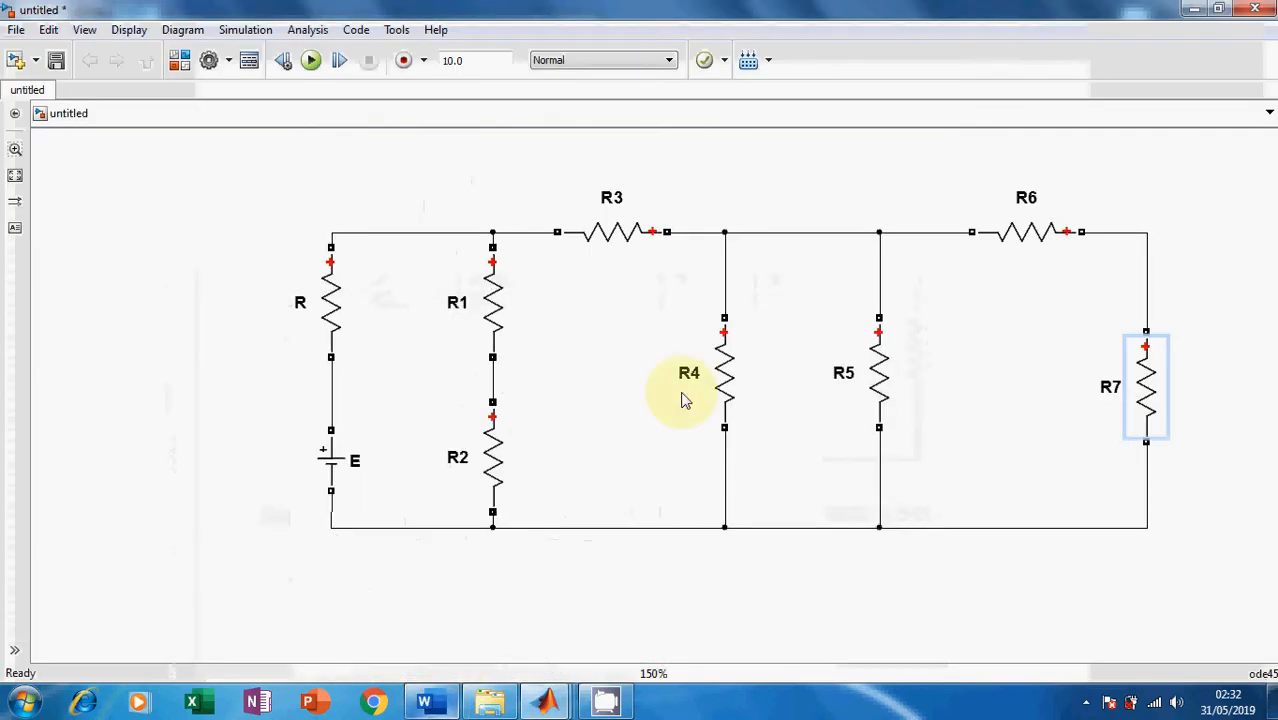
left_click(879, 396)
double_click(879, 396)
double_click(557, 376)
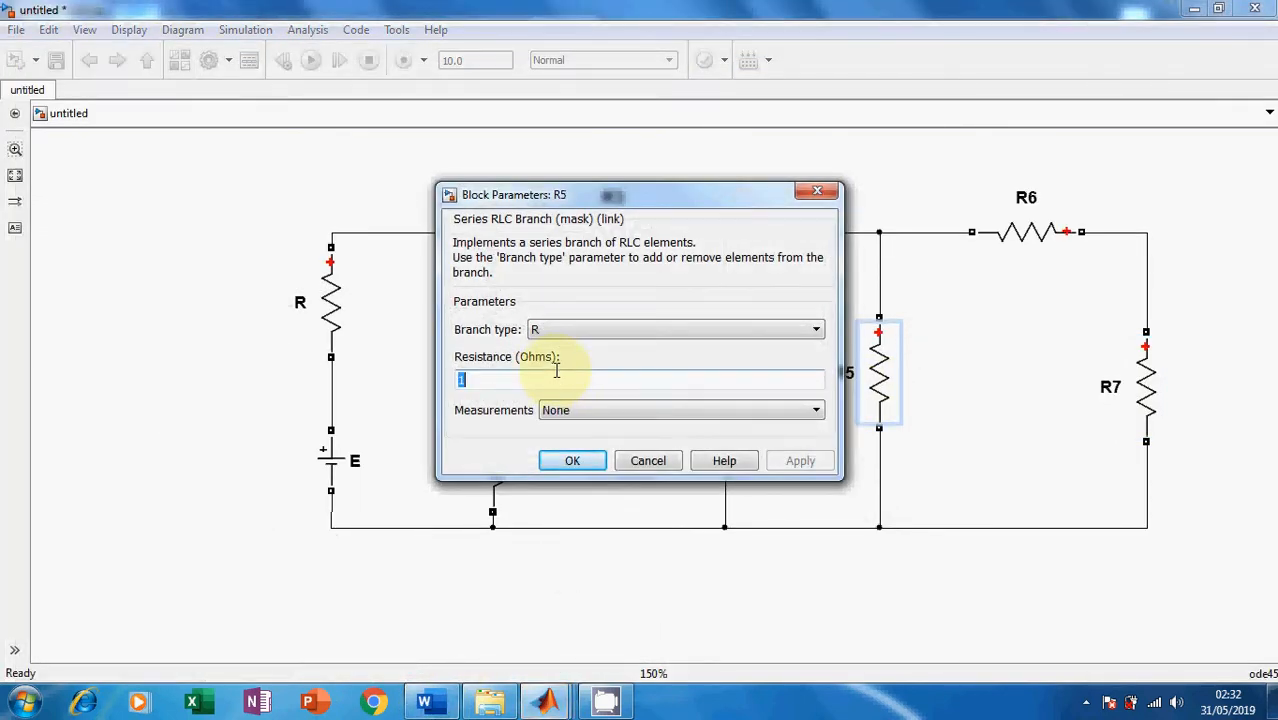
type("2")
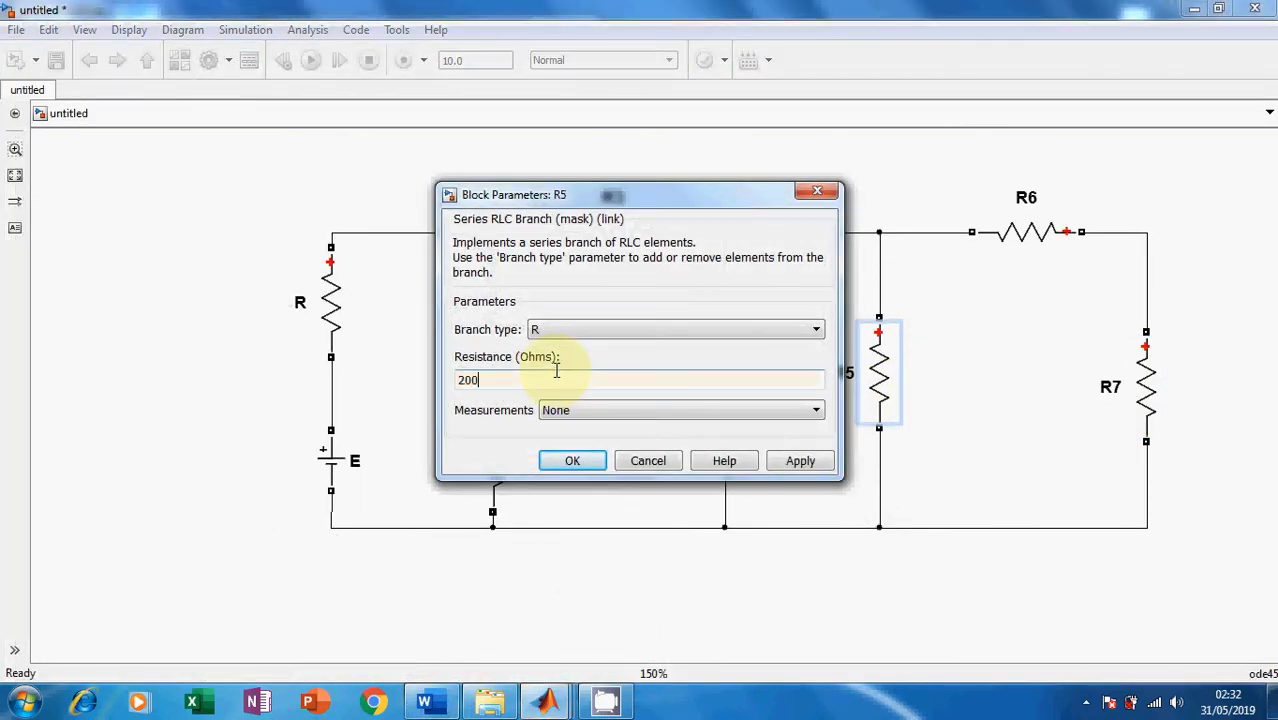
type("00")
left_click(572, 461)
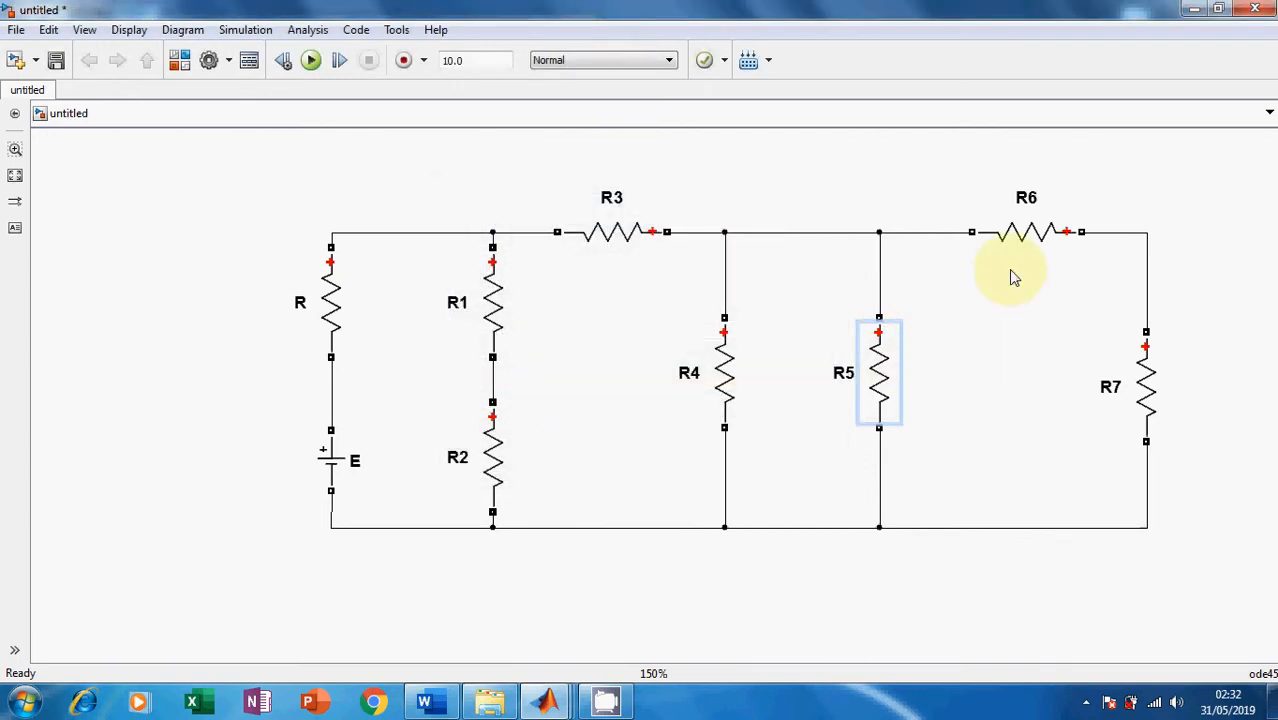
Set the resistance of resistor R6 to 150 ohms.
double_click(1022, 238)
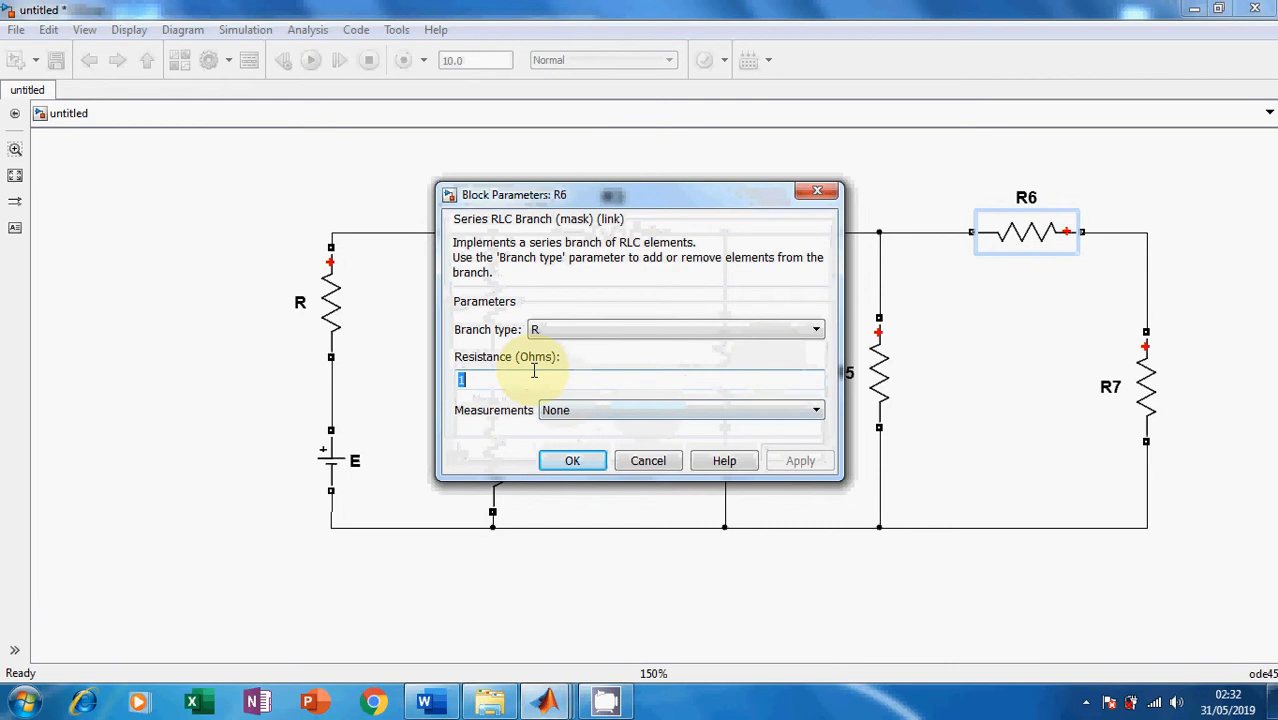
type("1")
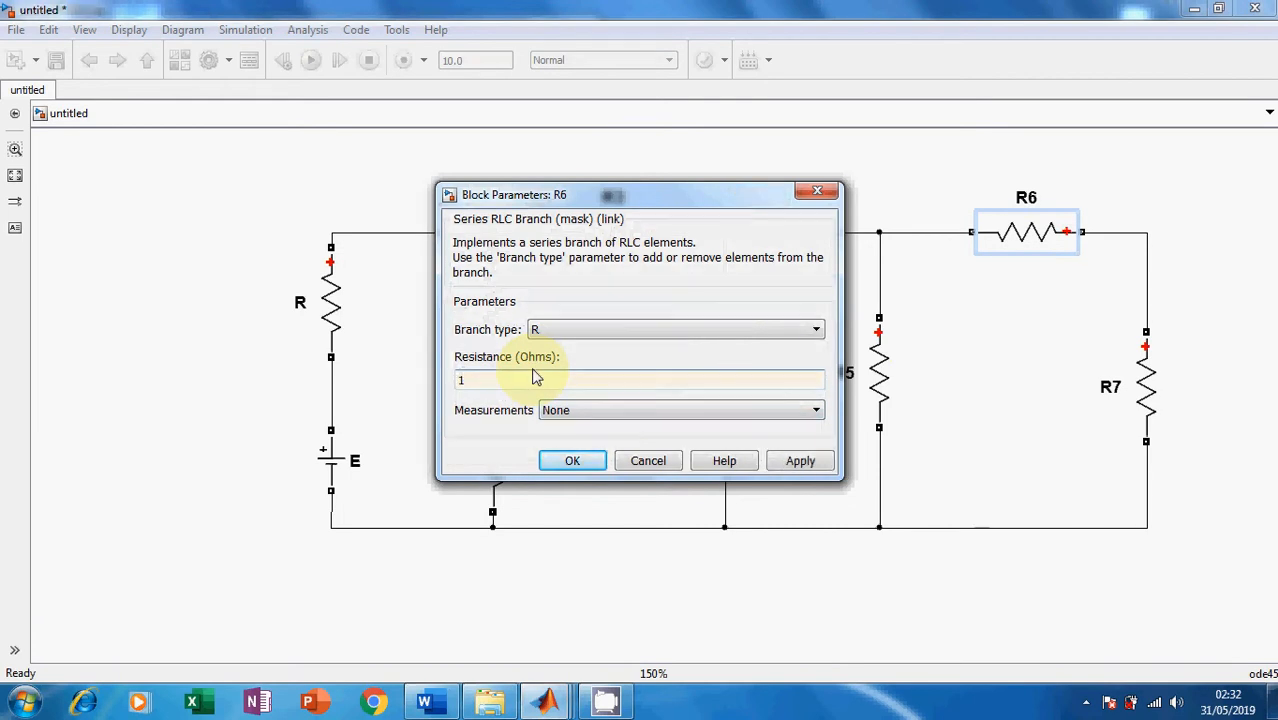
left_click(800, 465)
left_click(572, 462)
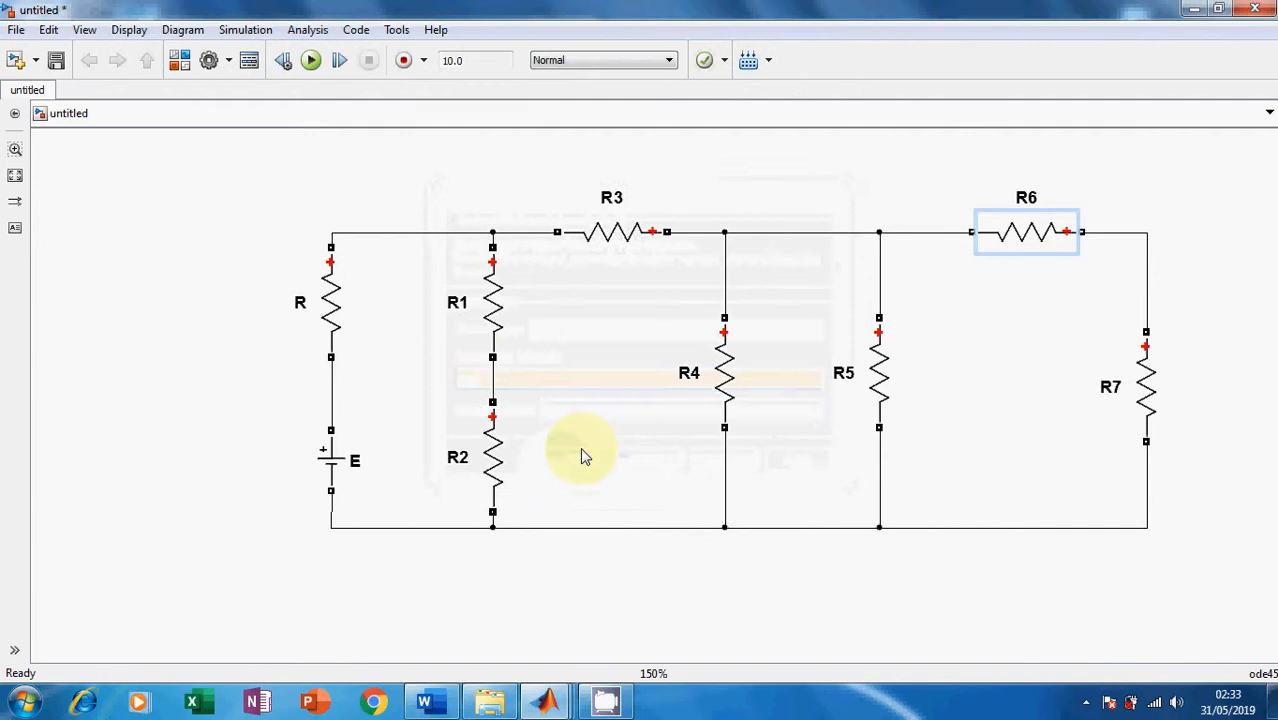
Review the block parameters of resistors R7, R6, R5, R4, R1, R3, R2 and R and of source E.
double_click(1138, 418)
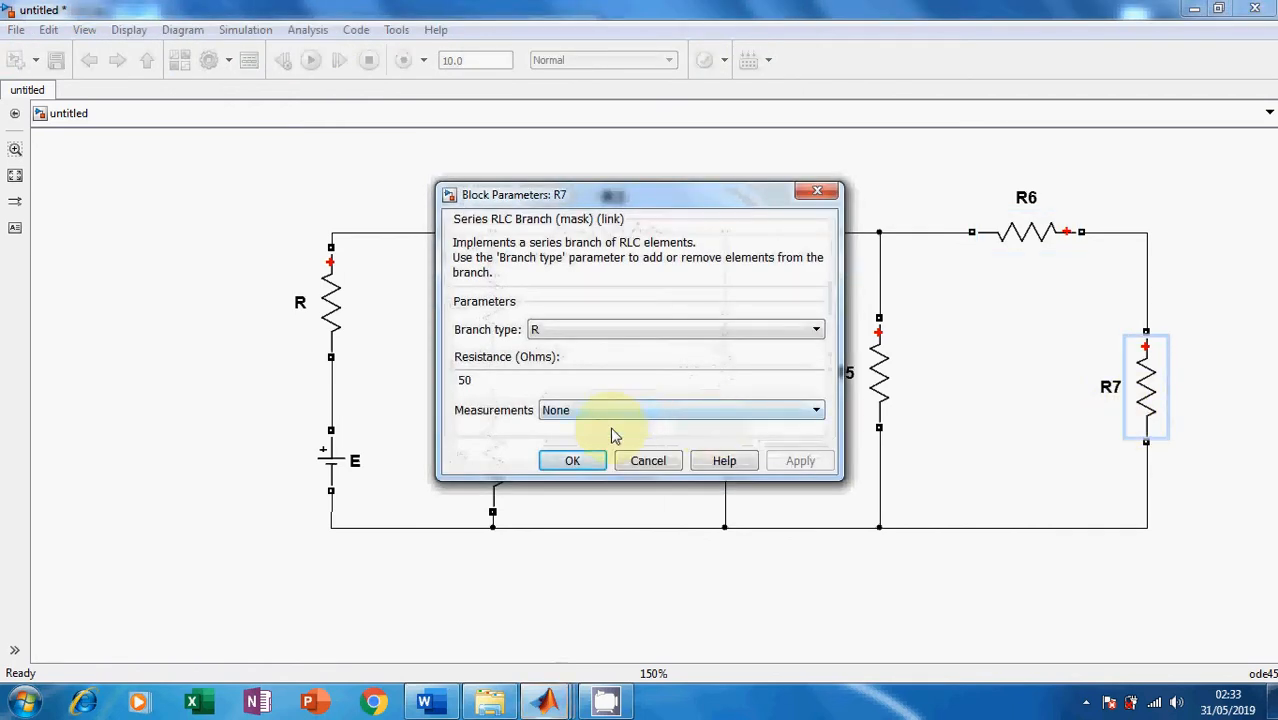
left_click(572, 462)
double_click(1022, 232)
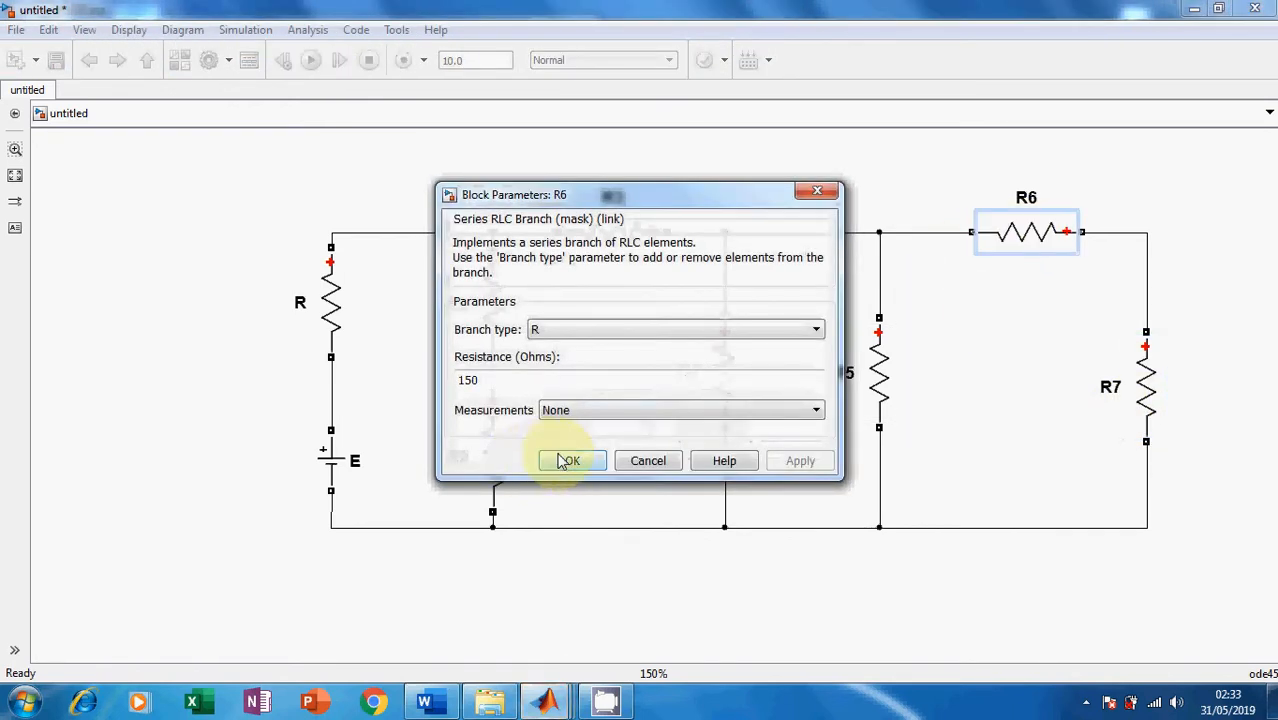
left_click(561, 459)
double_click(892, 378)
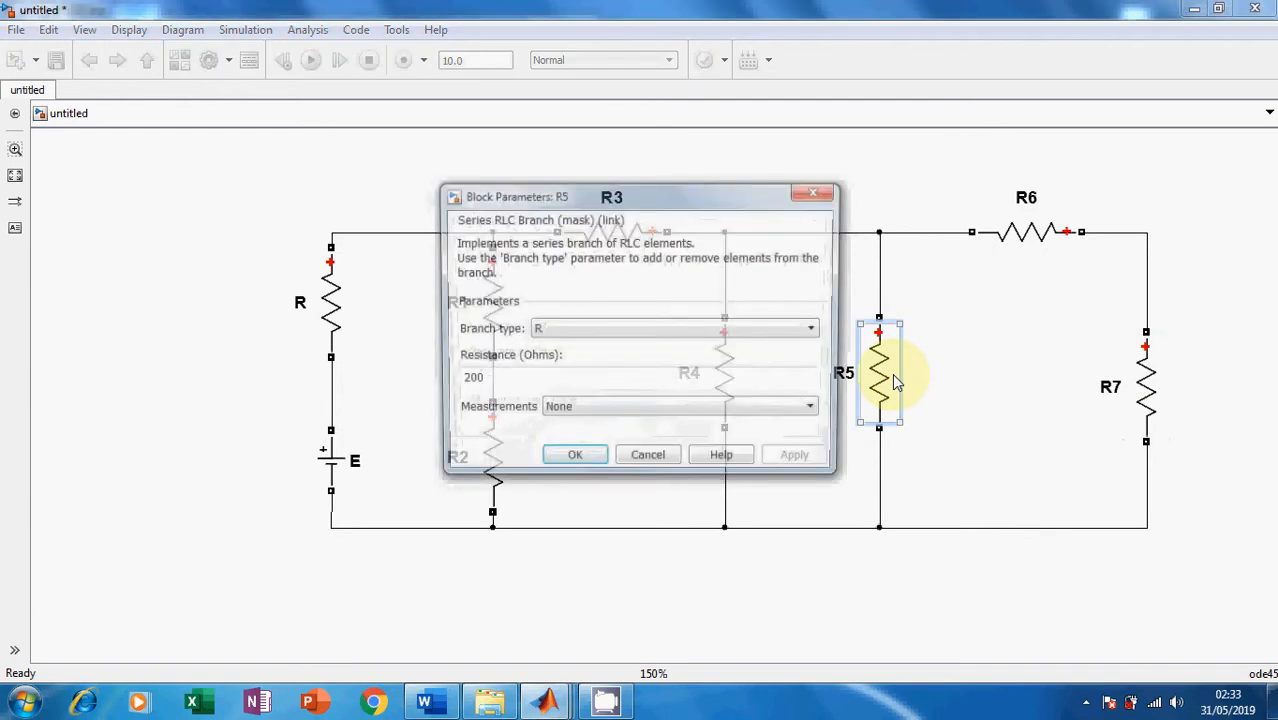
left_click(625, 459)
double_click(731, 376)
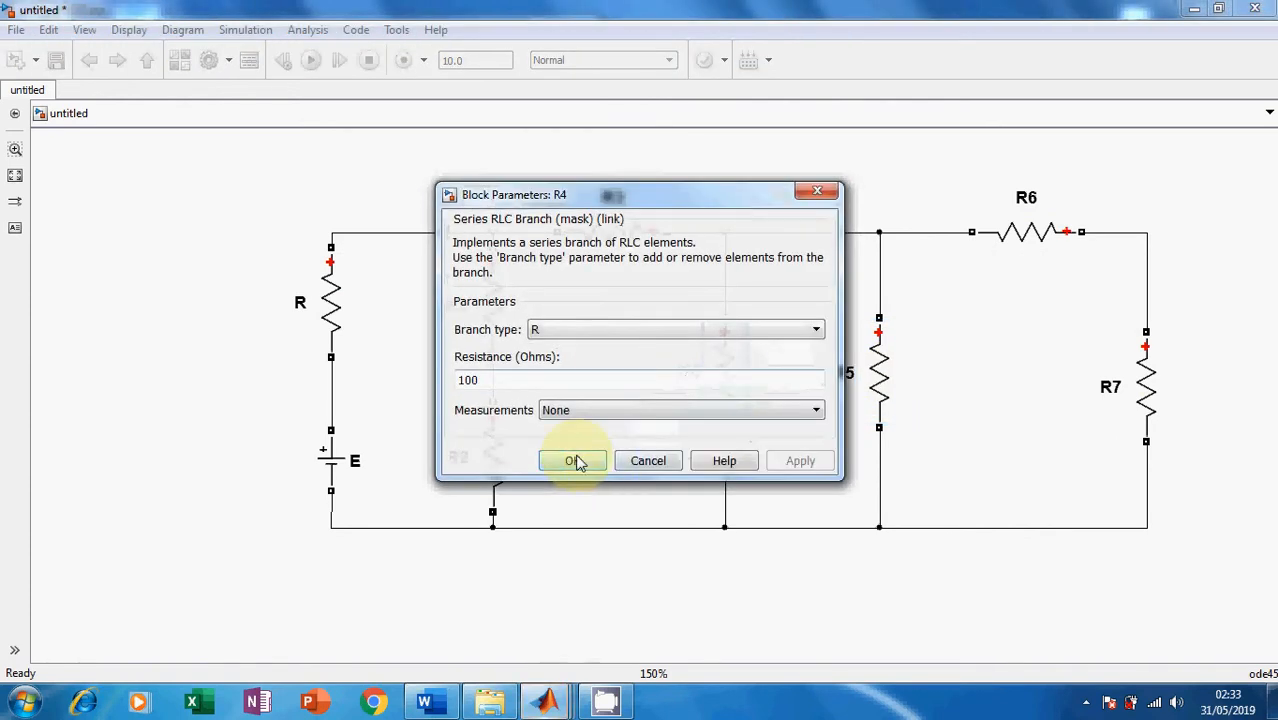
left_click(573, 455)
double_click(491, 302)
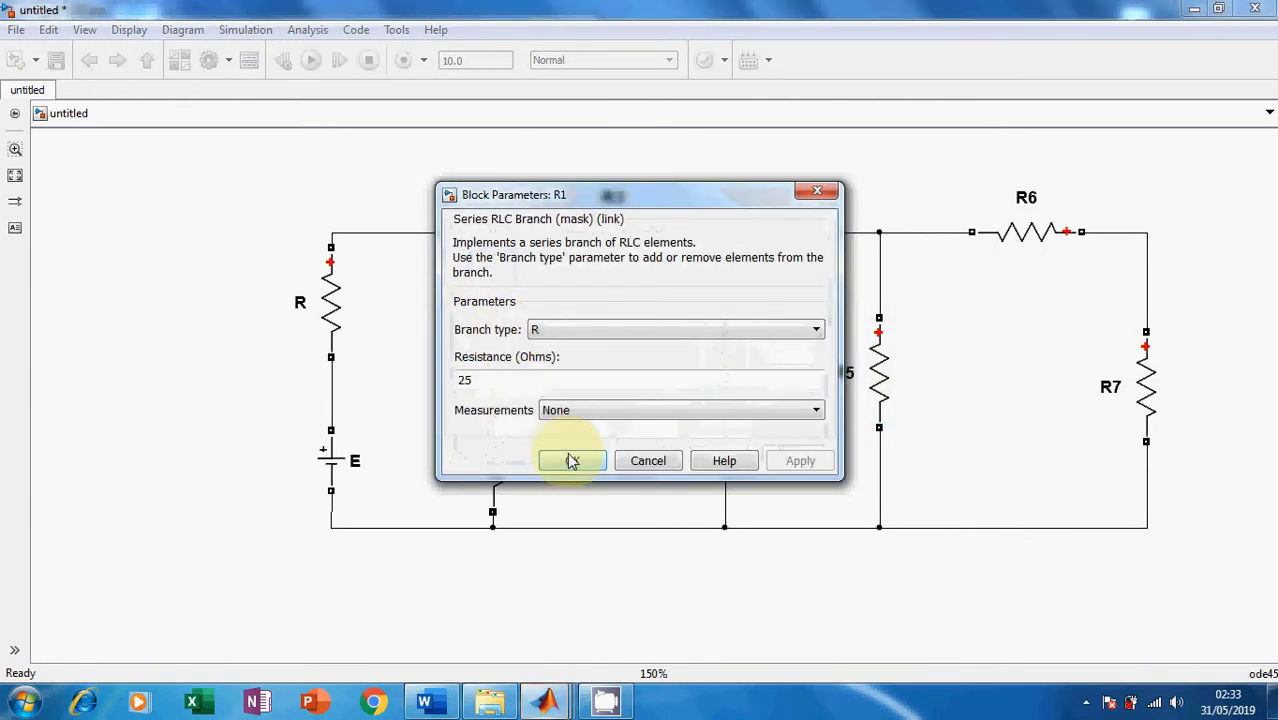
left_click(573, 457)
double_click(642, 240)
left_click(573, 457)
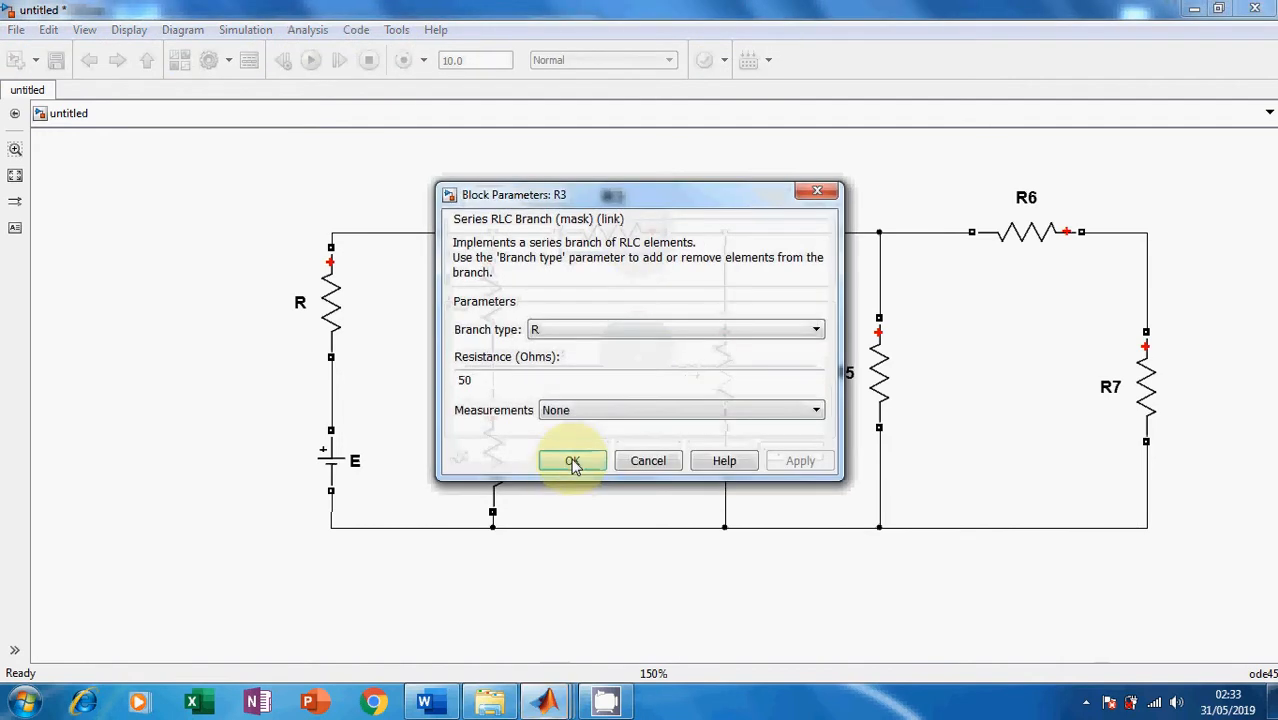
double_click(497, 458)
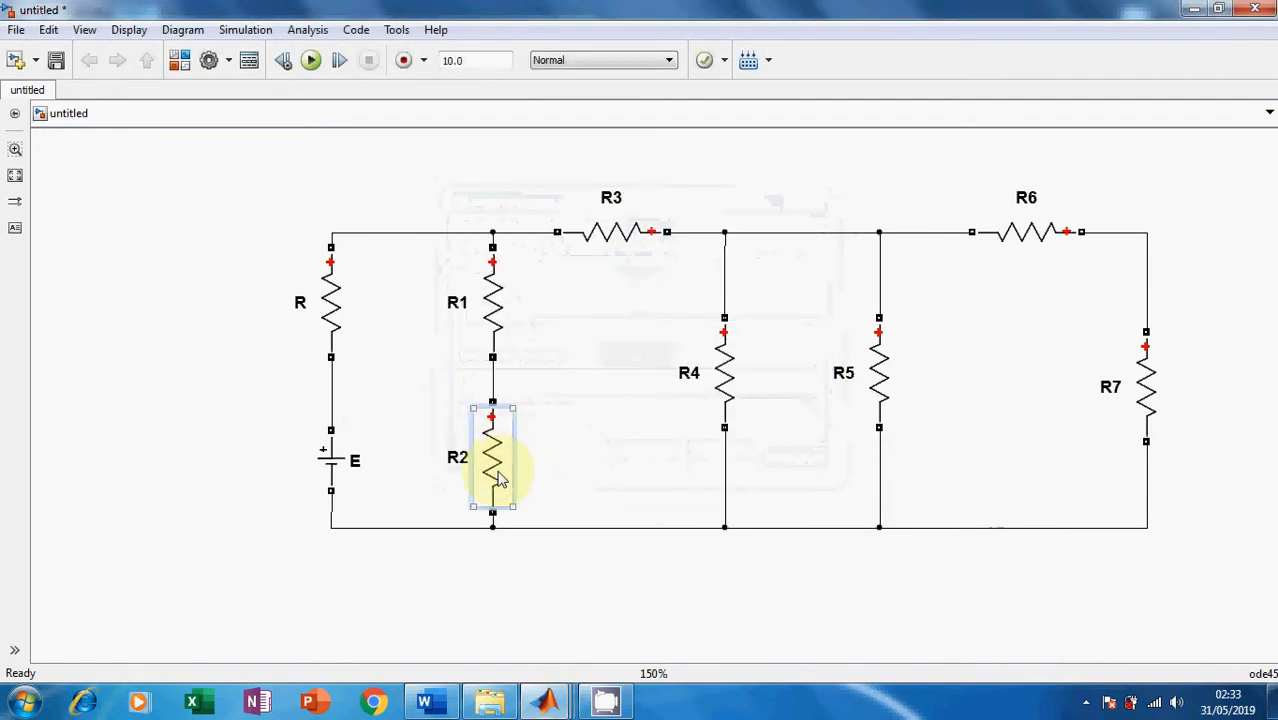
left_click(573, 457)
double_click(333, 300)
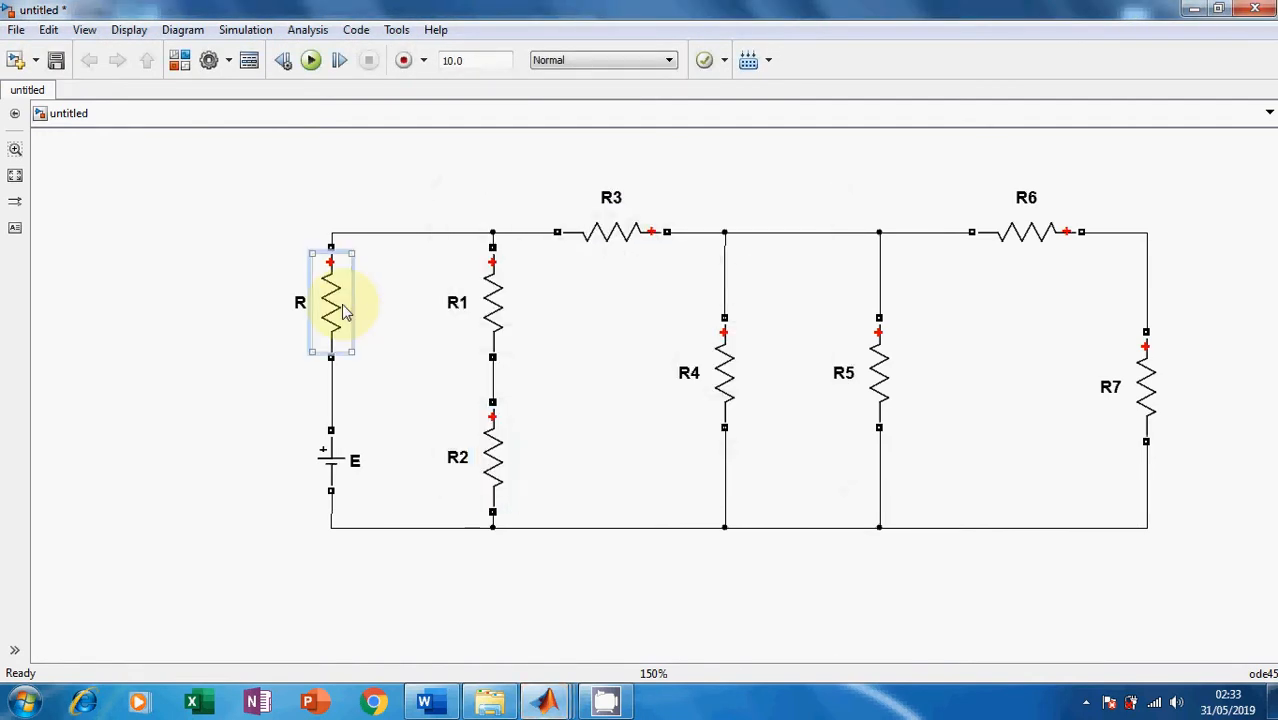
left_click(566, 457)
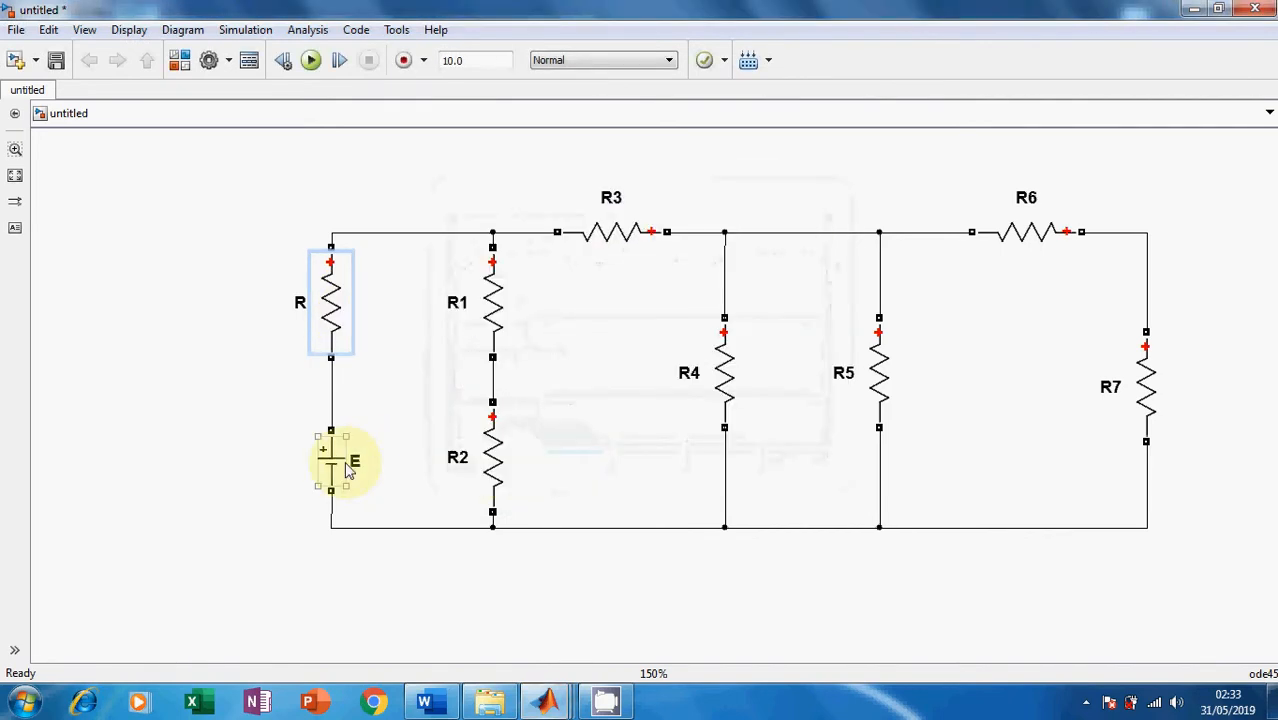
double_click(333, 460)
left_click(569, 433)
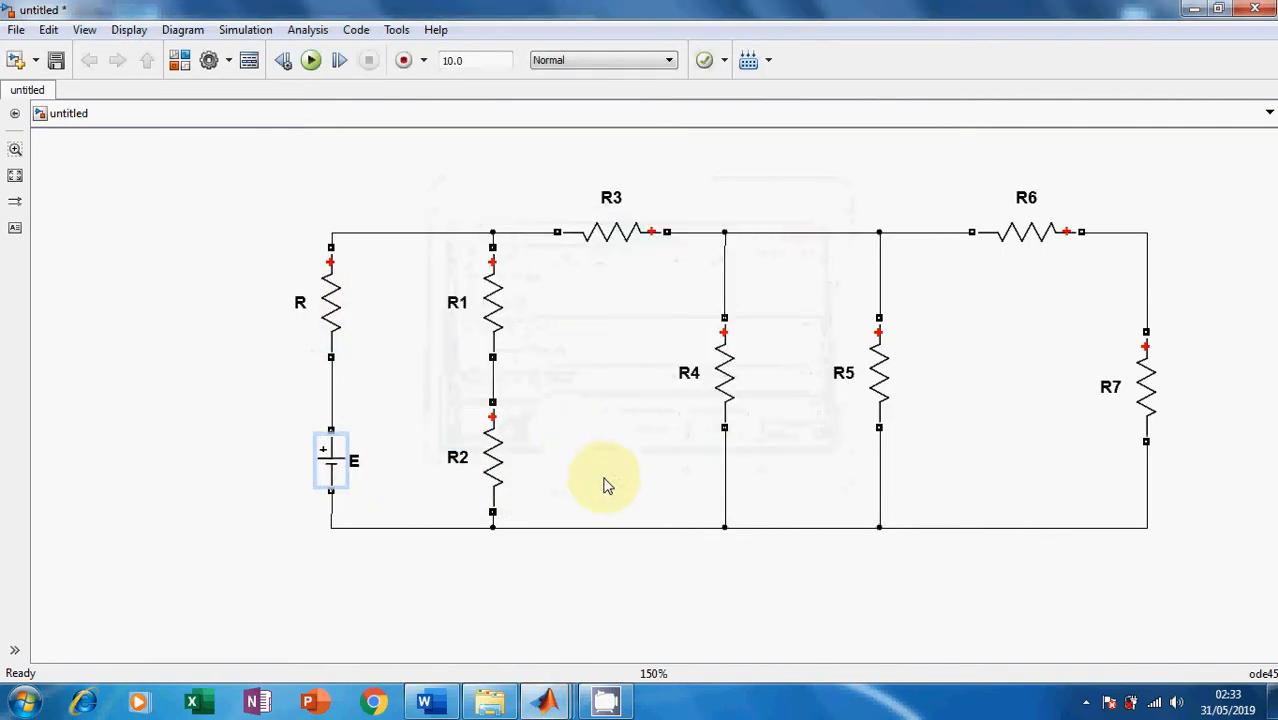
Try to run the simulation of the circuit model and dismiss the diagnostics window.
left_click(405, 215)
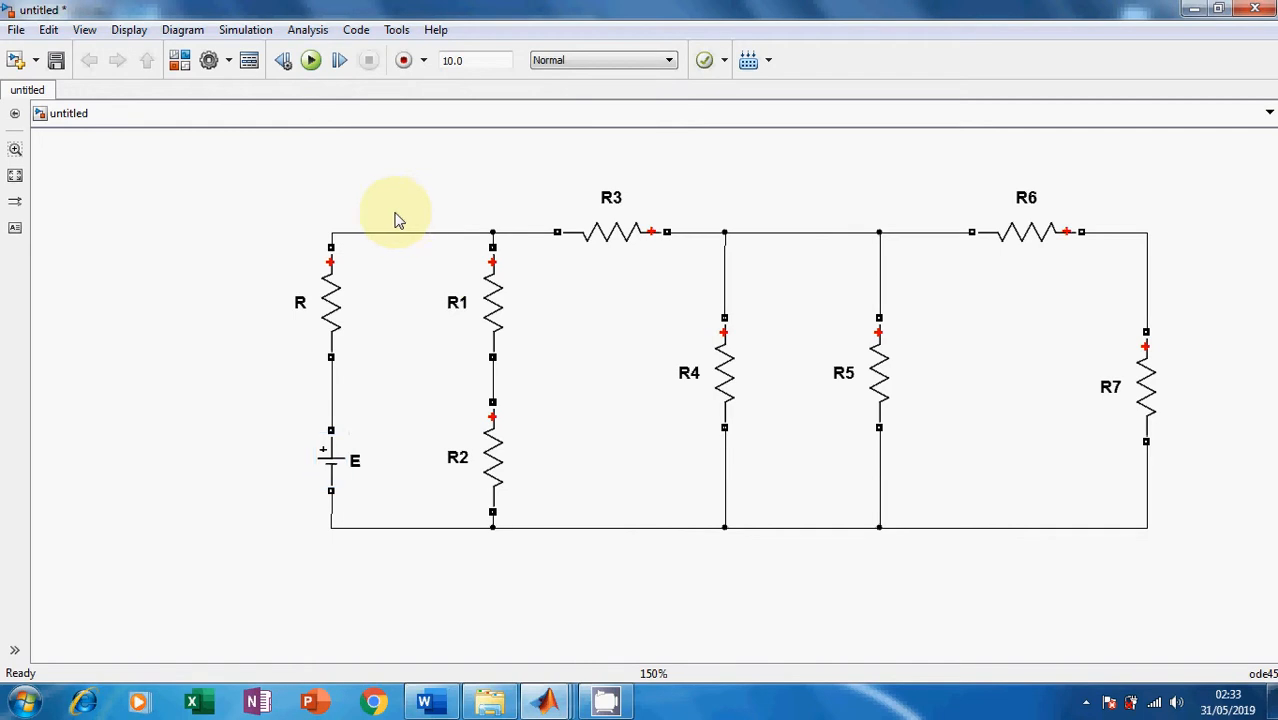
left_click(310, 62)
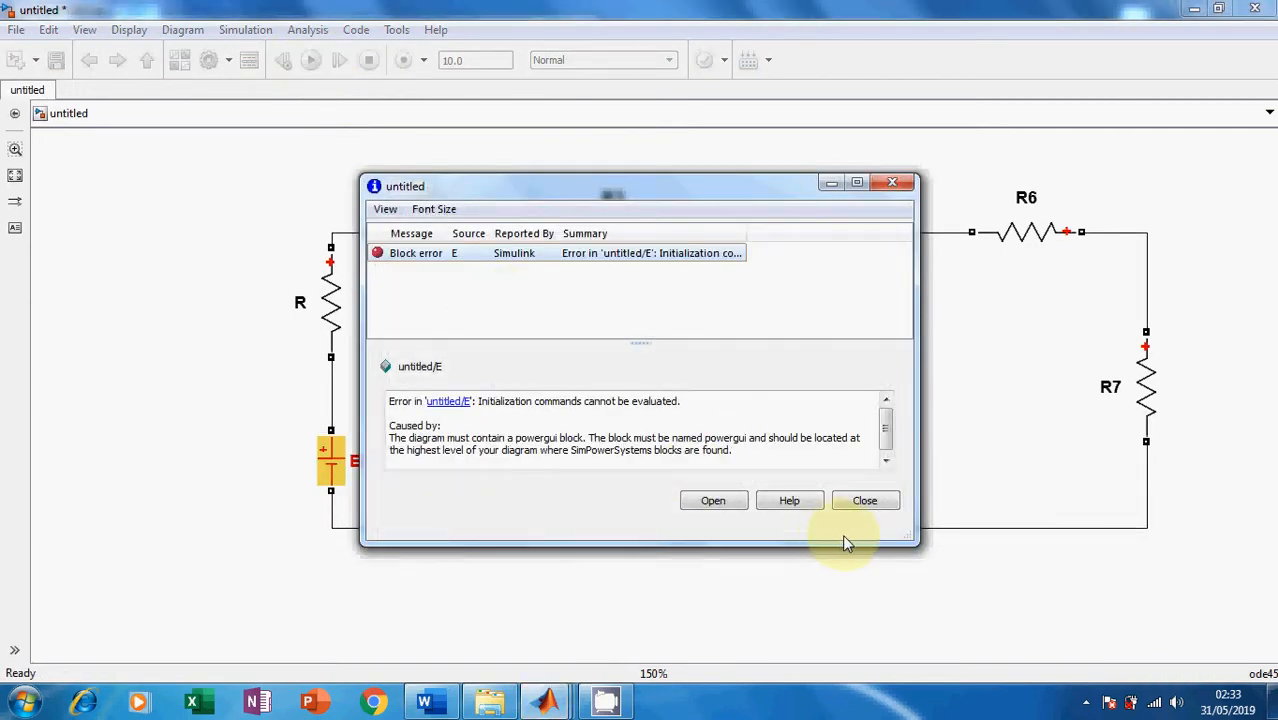
left_click(864, 503)
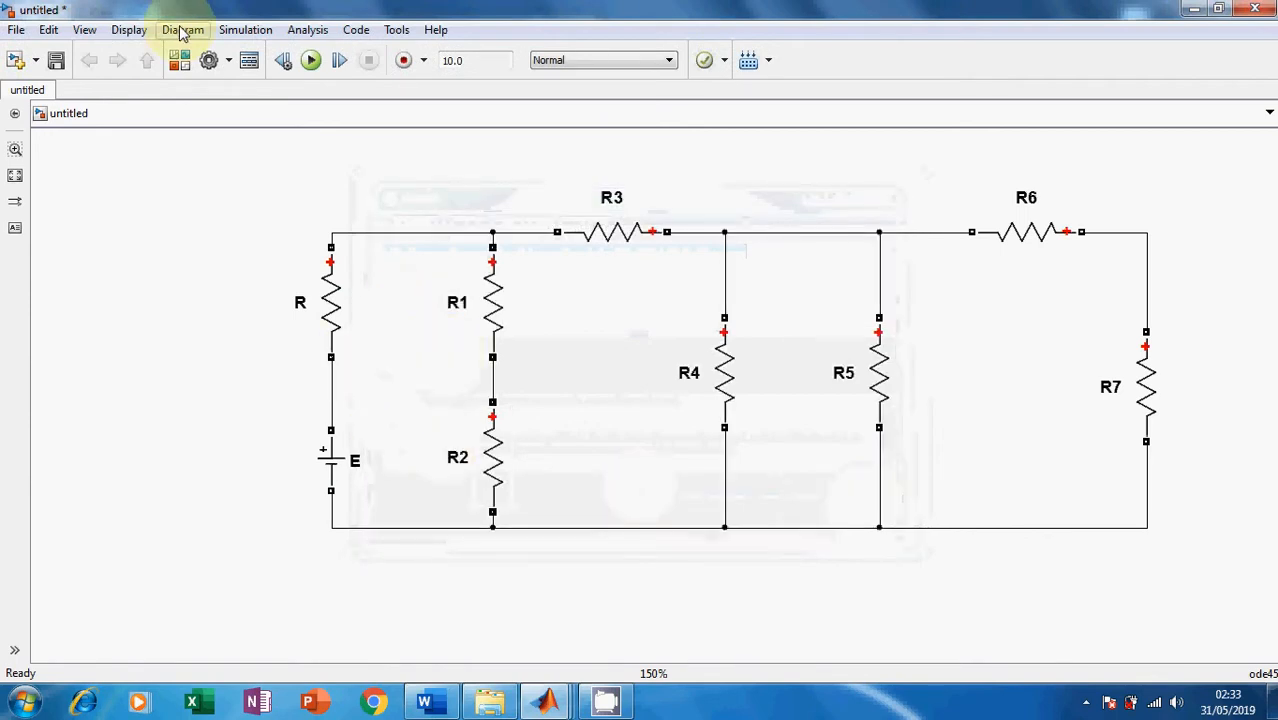
Add a powergui block from the SimPowerSystems library to the model, near the upper-left corner of the circuit.
left_click(179, 60)
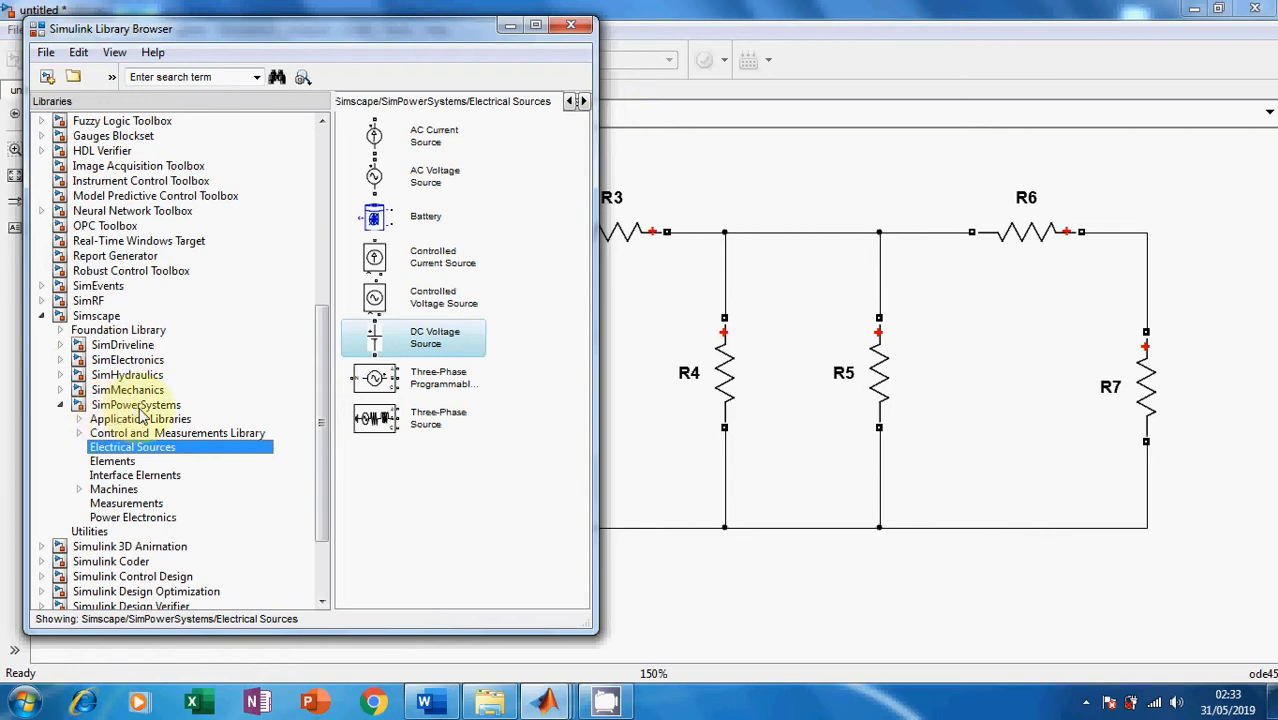
left_click(137, 405)
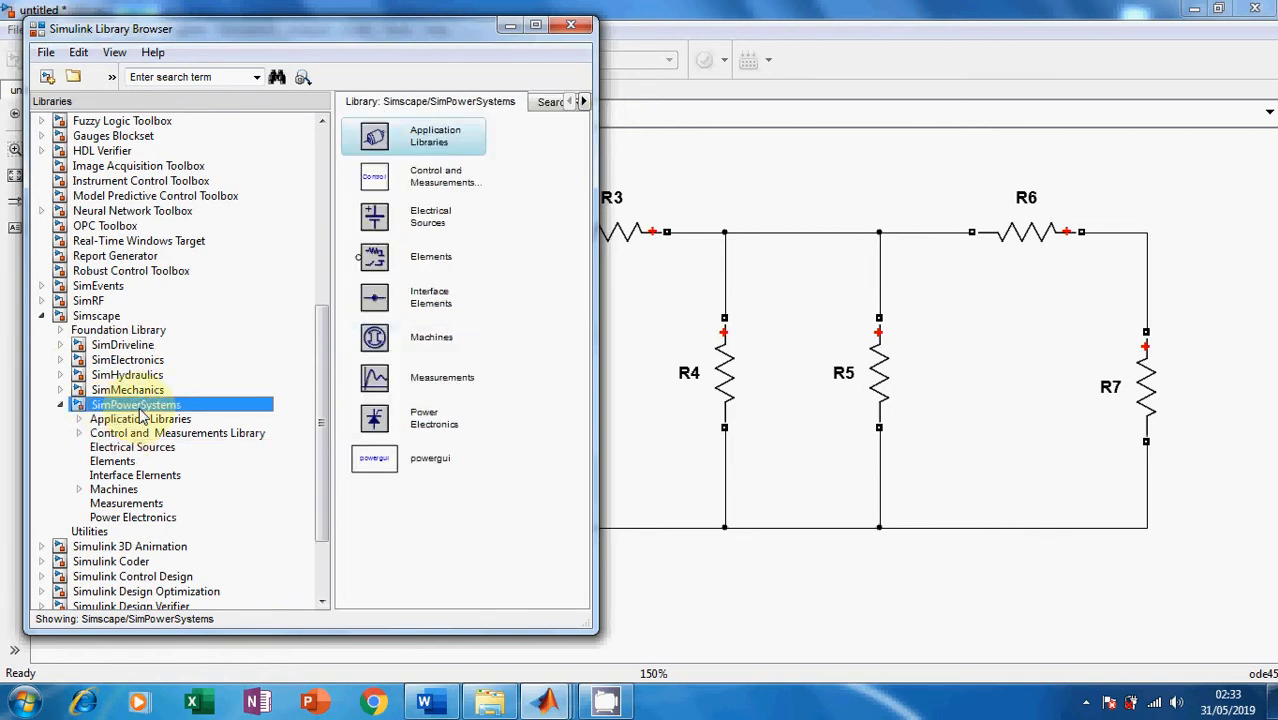
left_click(378, 470)
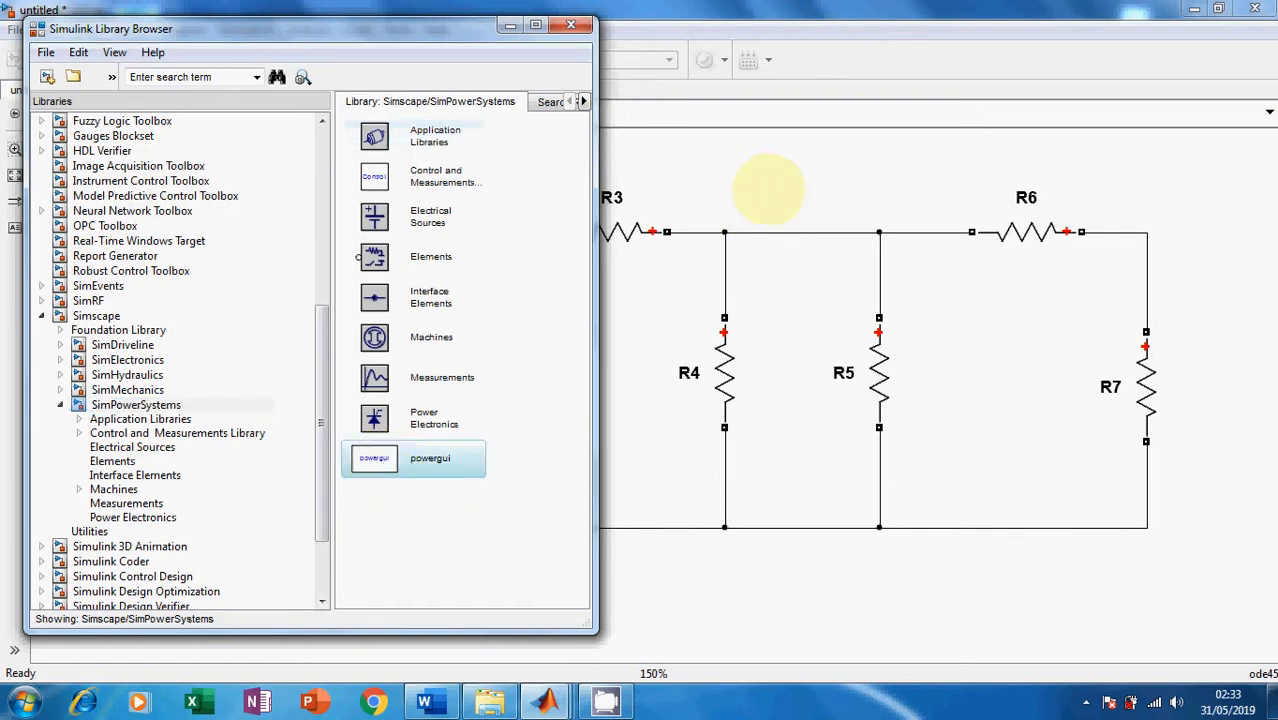
left_click_drag(768, 190, 205, 200)
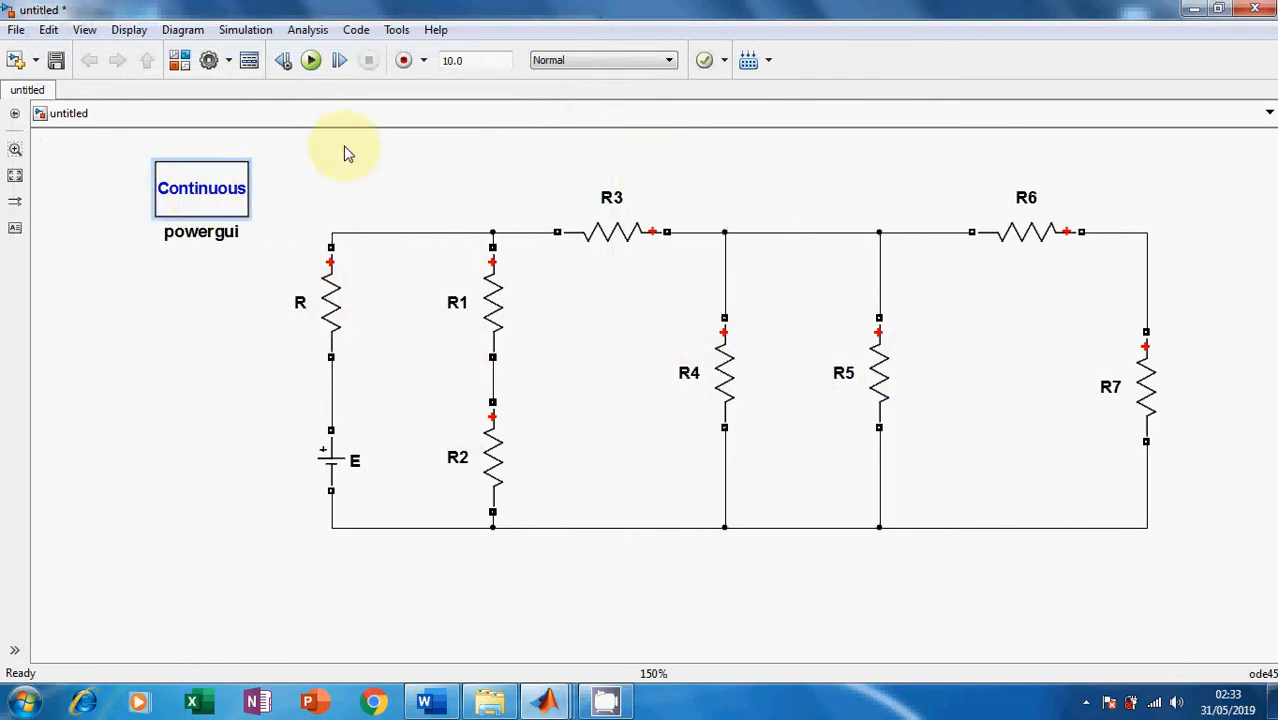
left_click(213, 204)
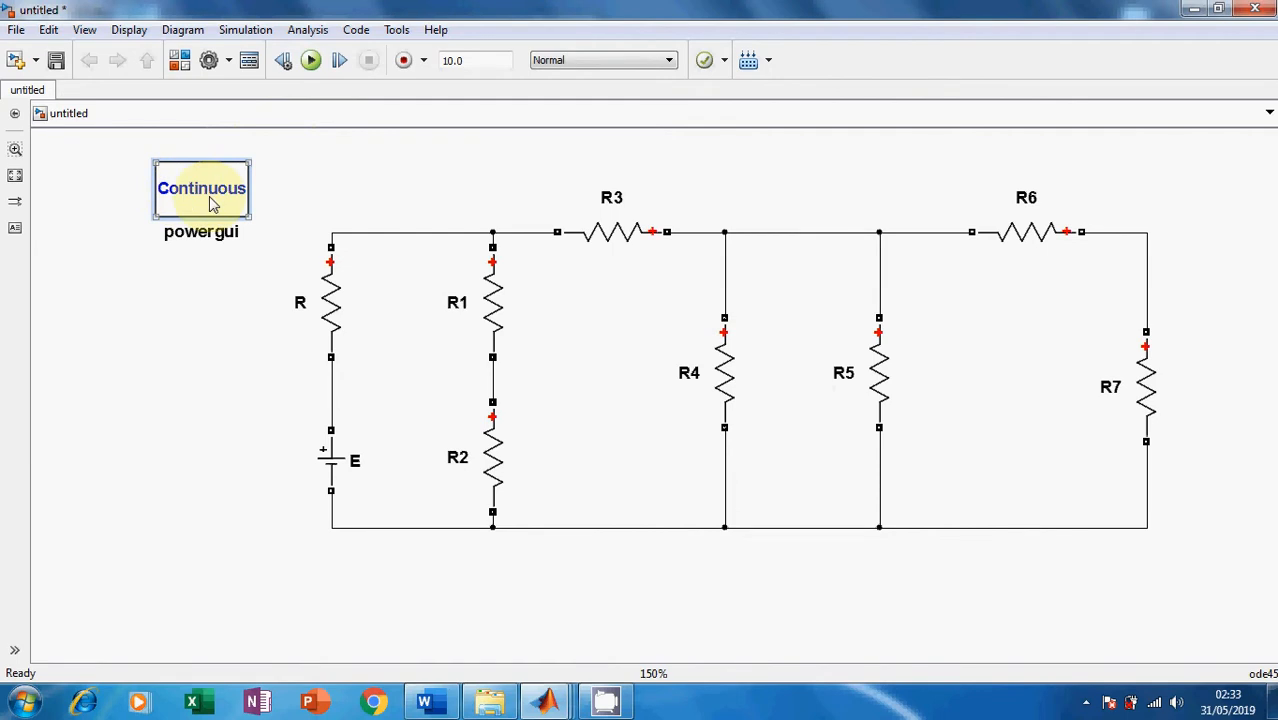
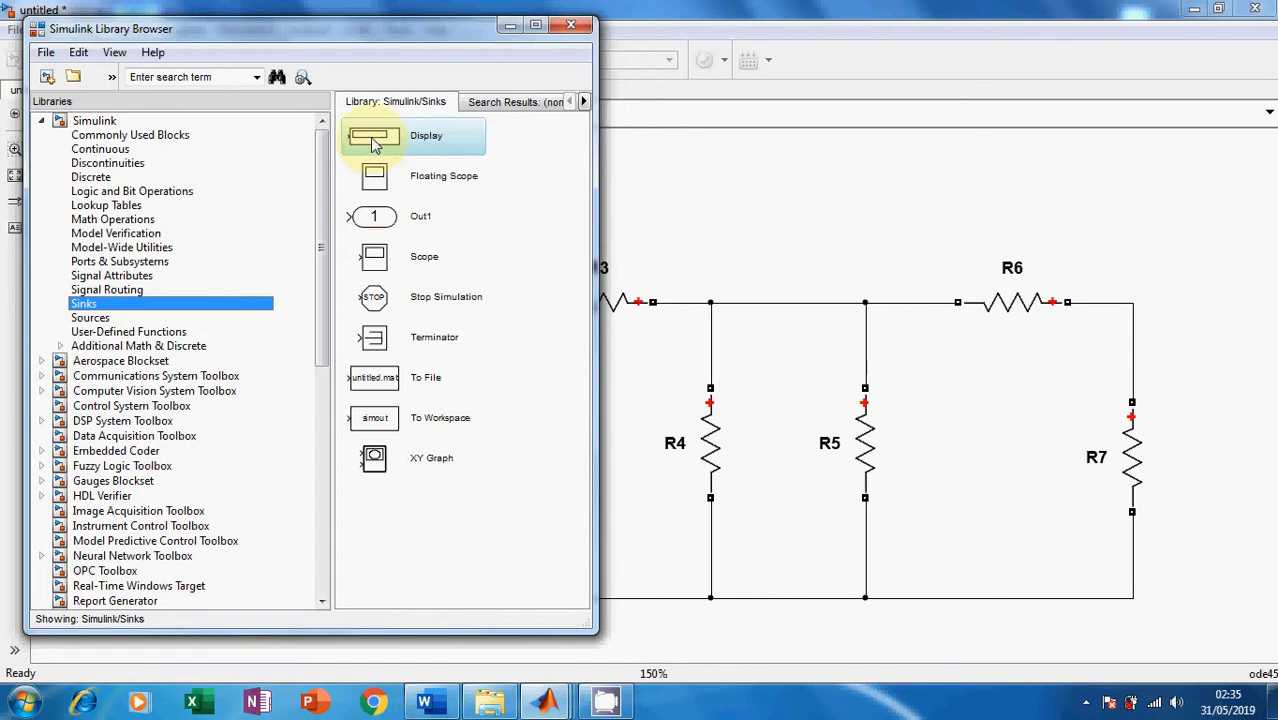
Add a Display block from the Simulink Sinks library above R3 and connect it to the output of current measurement I.
mouse_move(372, 140)
left_mouse_down()
mouse_move(753, 205)
mouse_move(590, 183)
mouse_move(491, 205)
mouse_move(408, 270)
left_mouse_up()
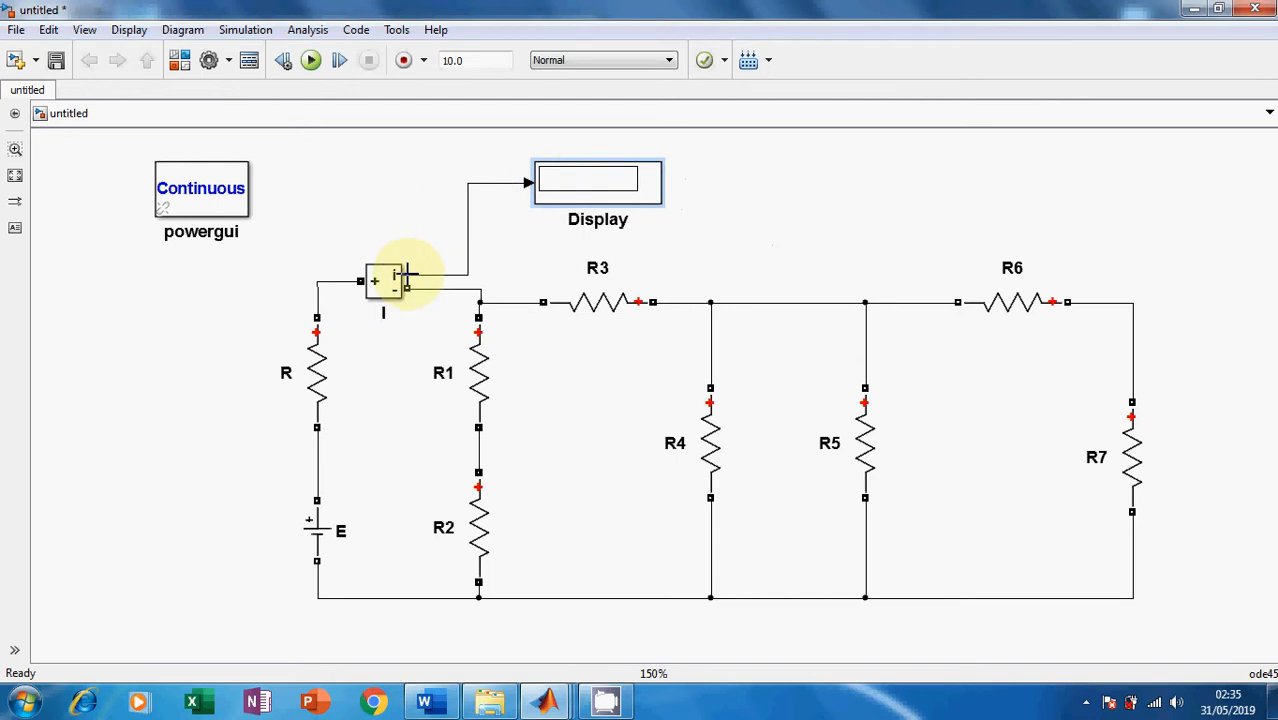
left_click(822, 188)
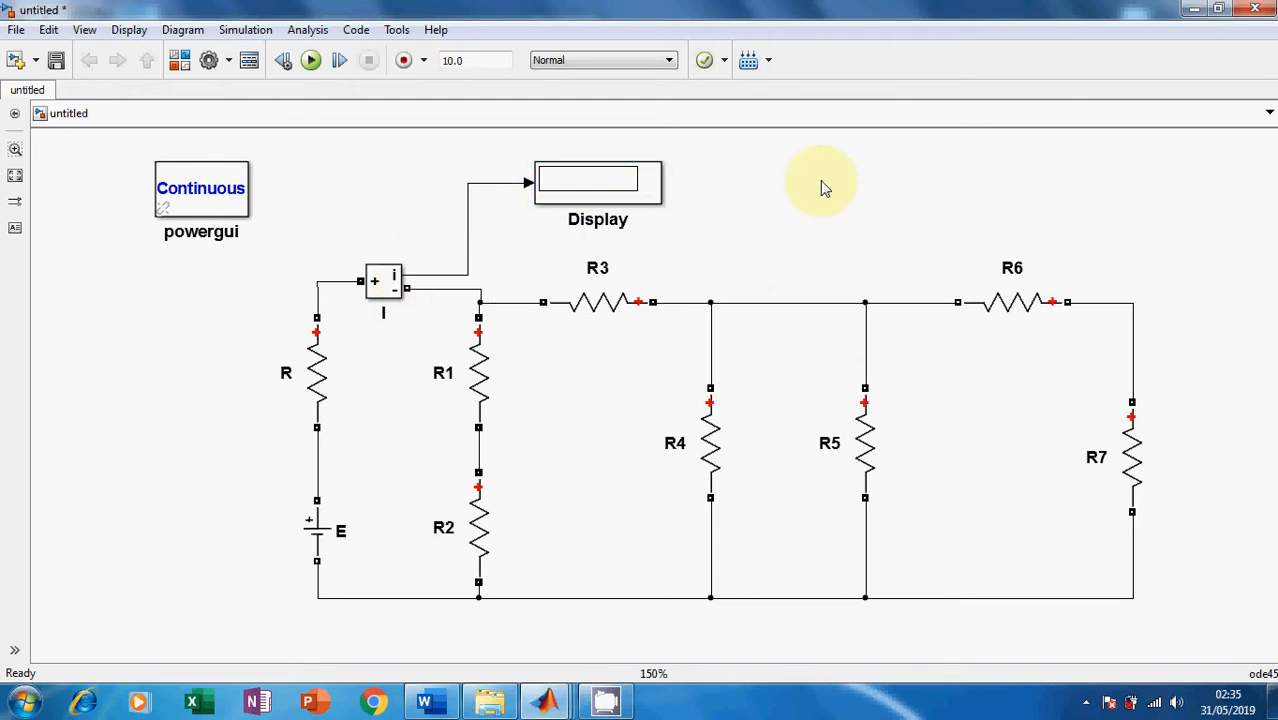
Consult the total current I result in the Word exercise and run the simulation of the circuit model in Simulink.
left_click(310, 61)
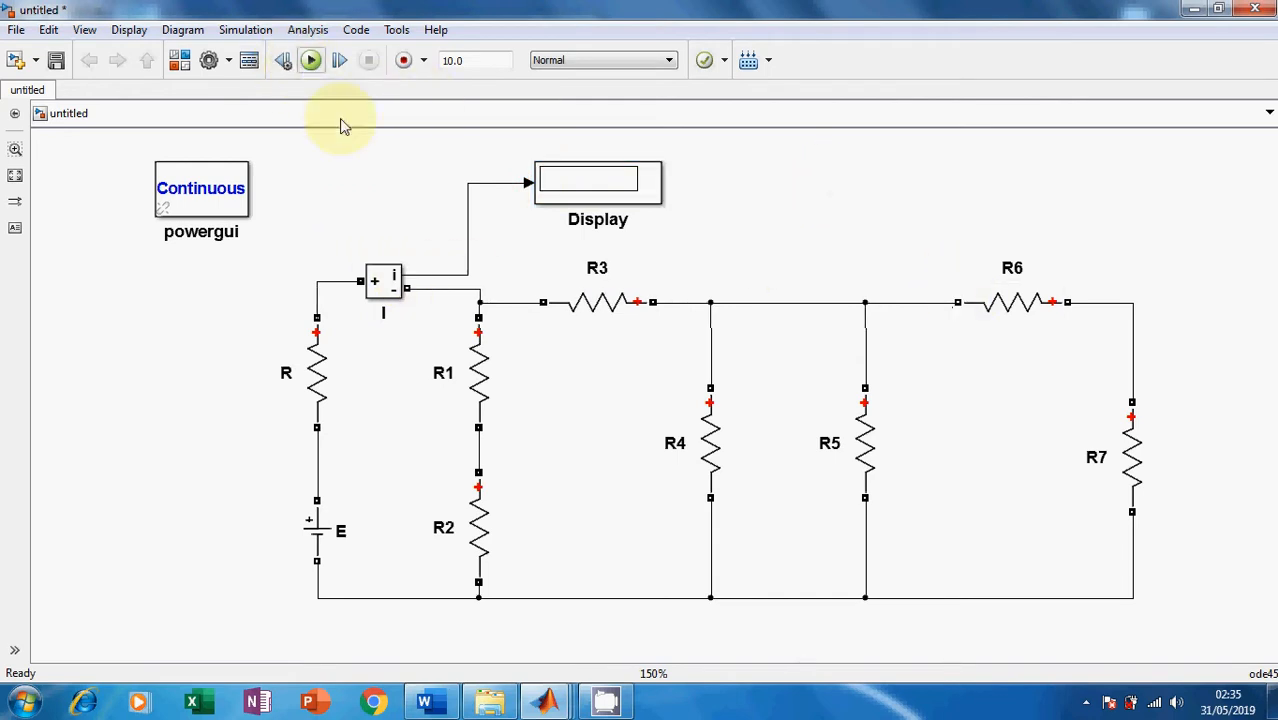
left_click(430, 703)
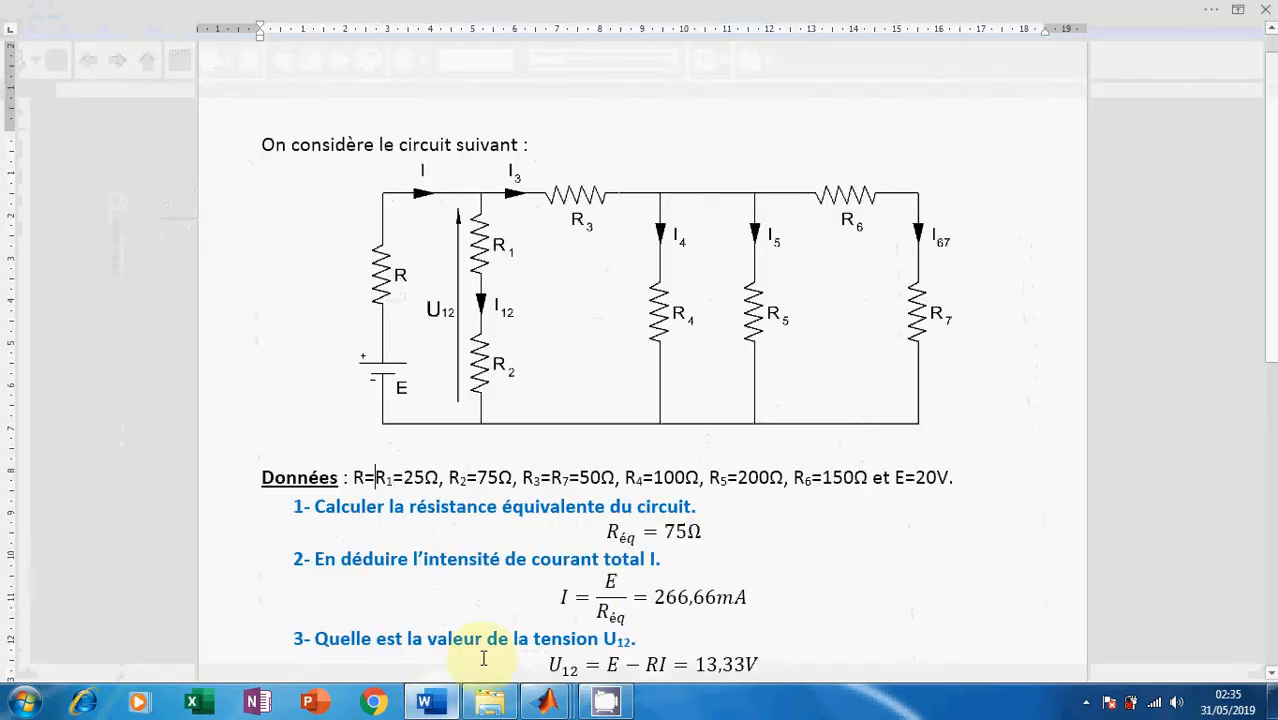
scroll(650, 543, "down", 3)
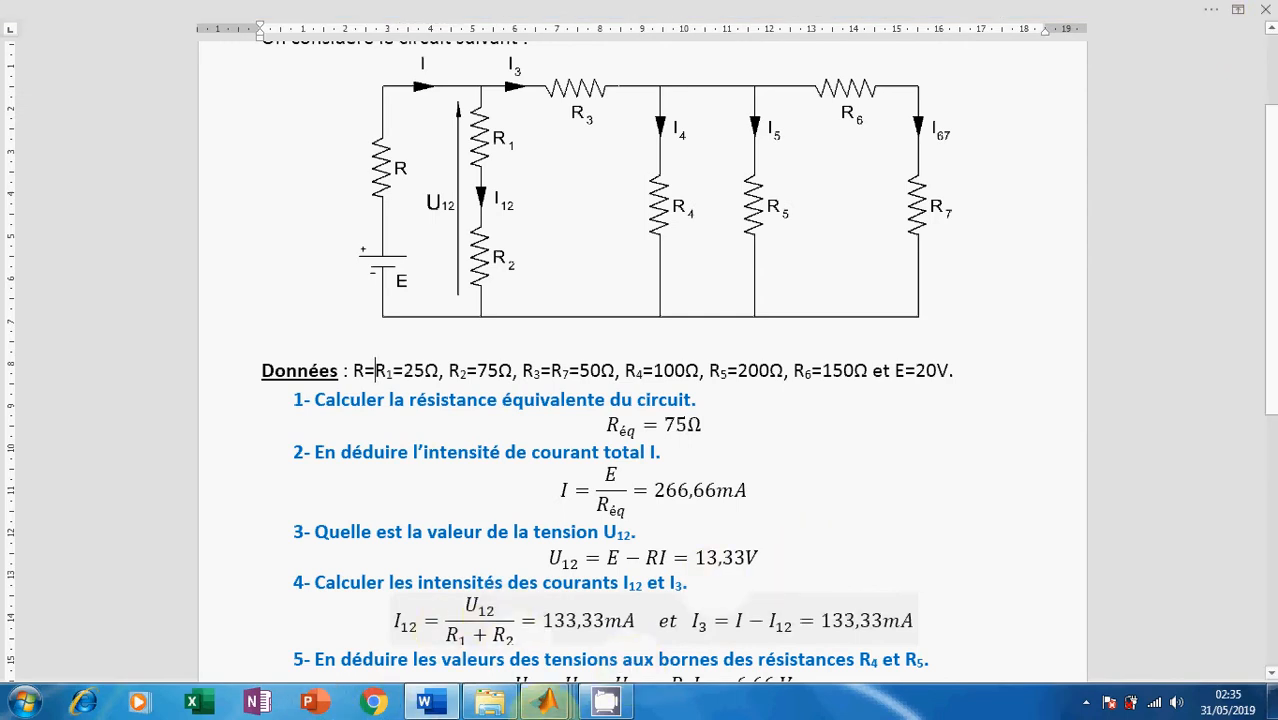
mouse_move(550, 705)
left_click(722, 605)
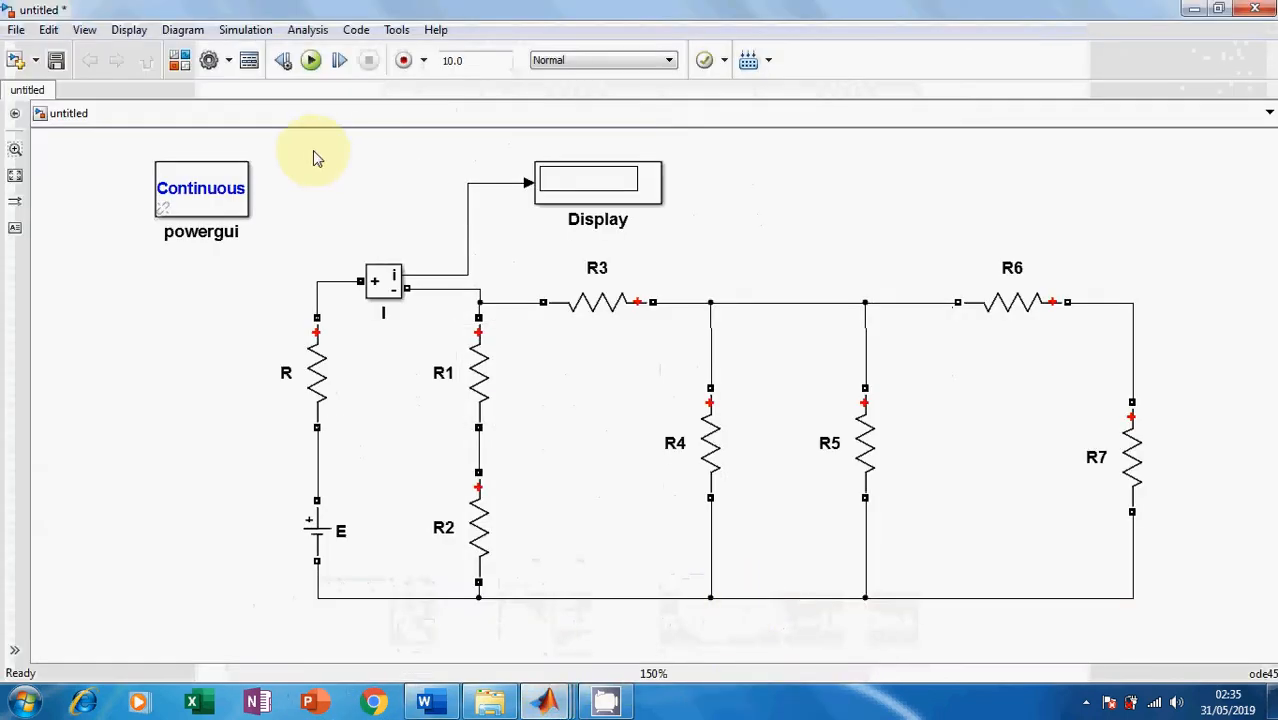
left_click(312, 64)
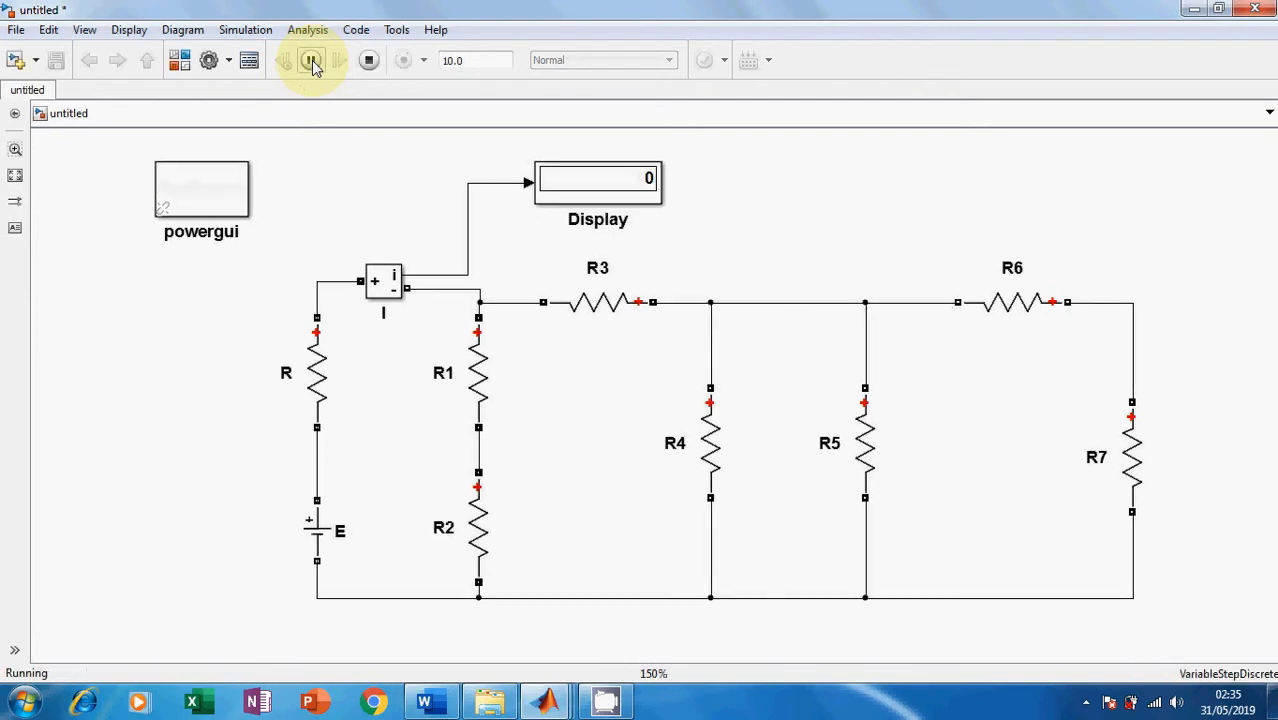
left_click(618, 194)
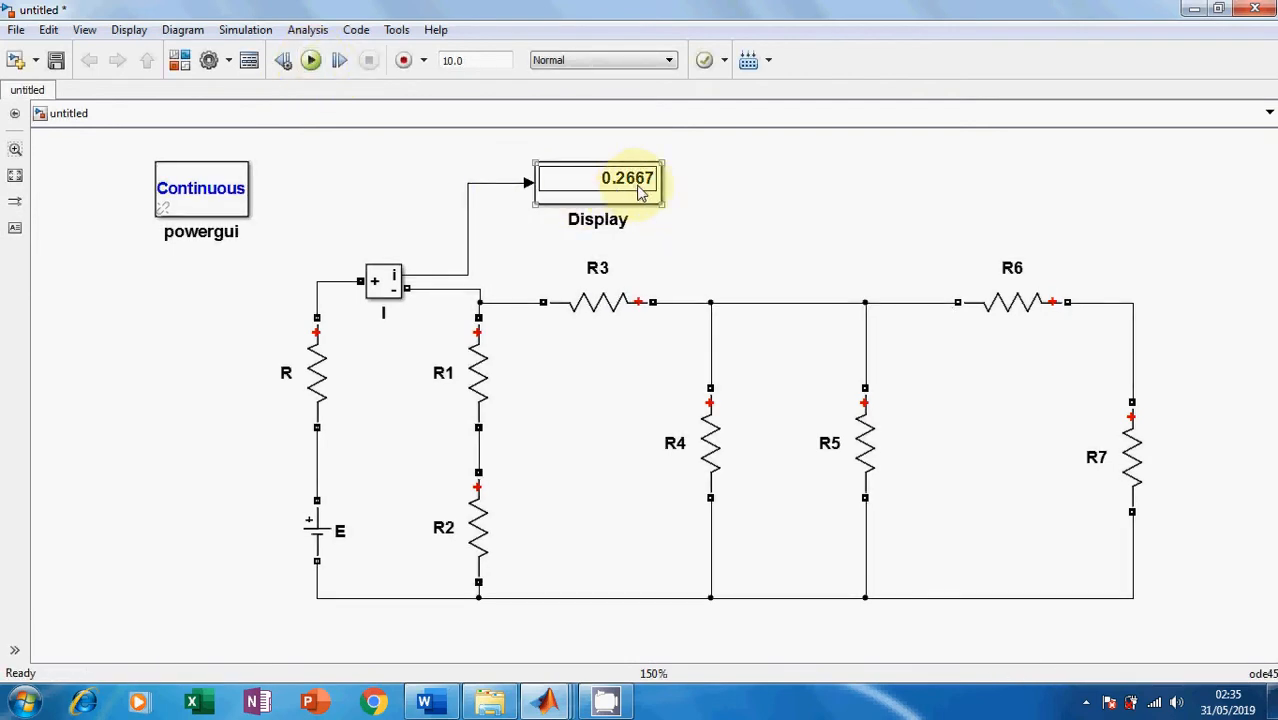
Switch to the Word exercise to compare the simulated total current with question 2 and read the question on voltage U12.
left_click(424, 703)
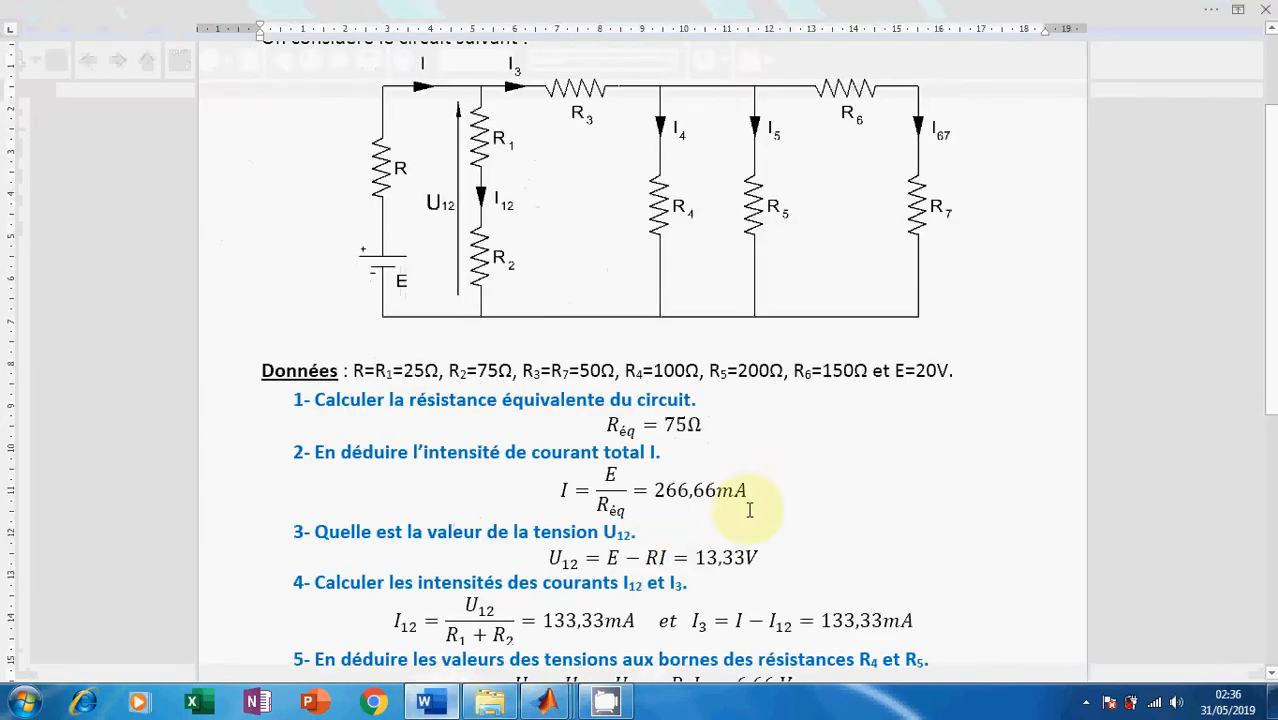
scroll(680, 505, "down", 2)
scroll(686, 515, "up", 3)
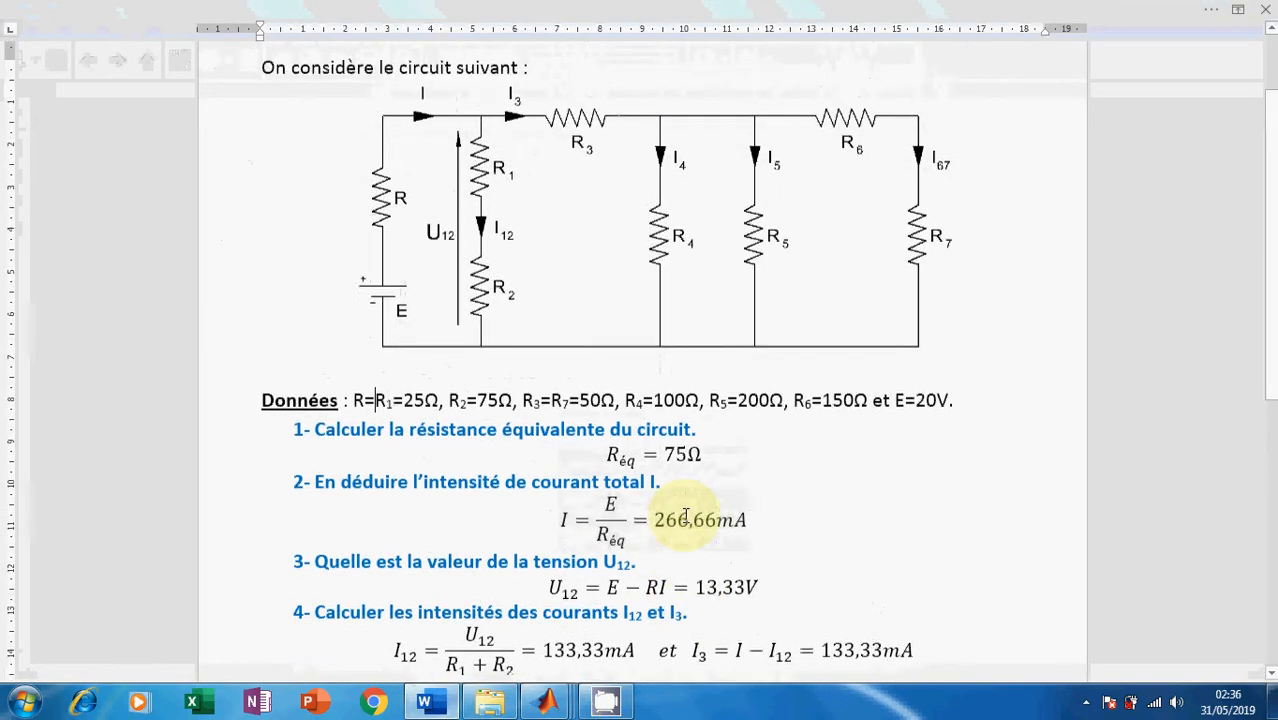
mouse_move(560, 708)
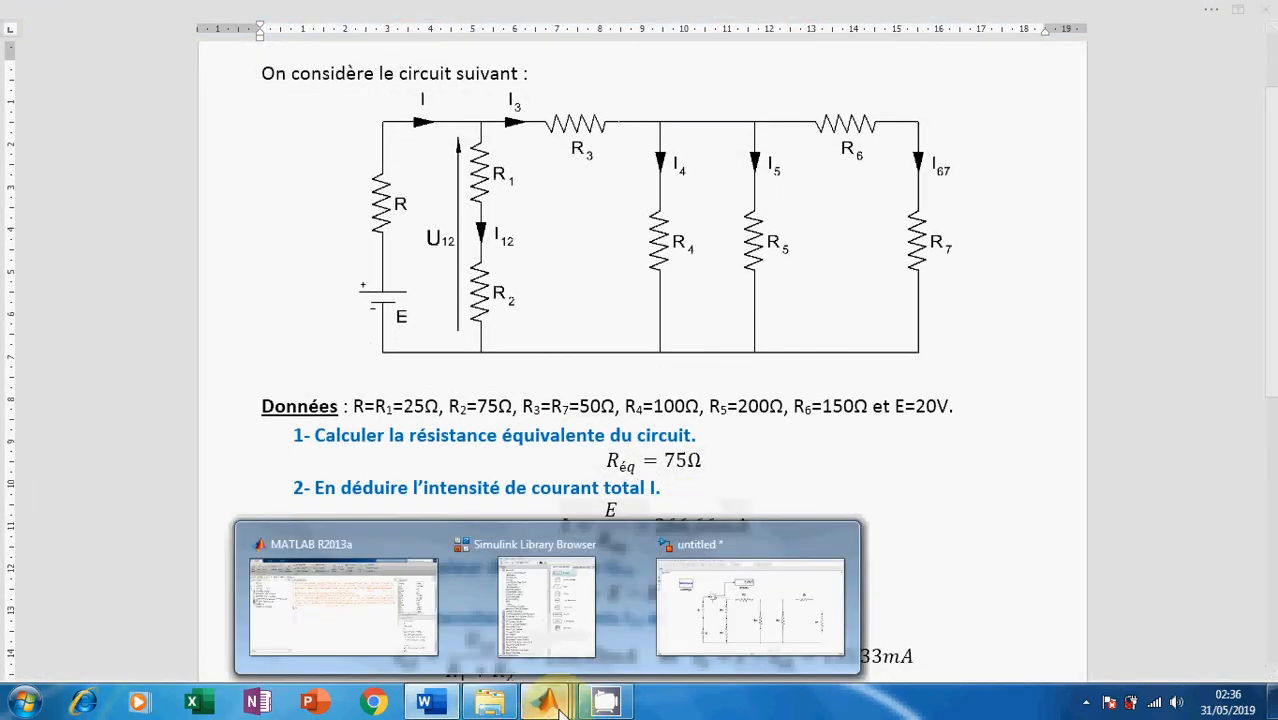
scroll(660, 568, "down", 1)
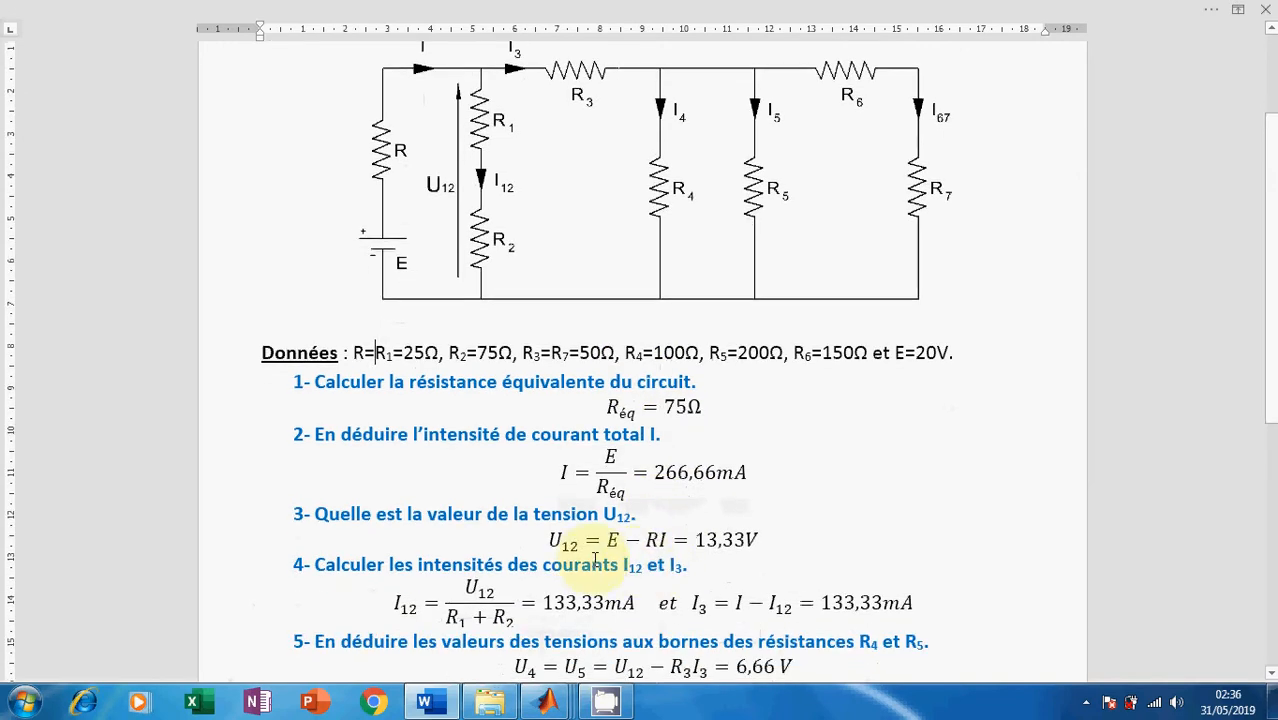
scroll(680, 255, "up", 1)
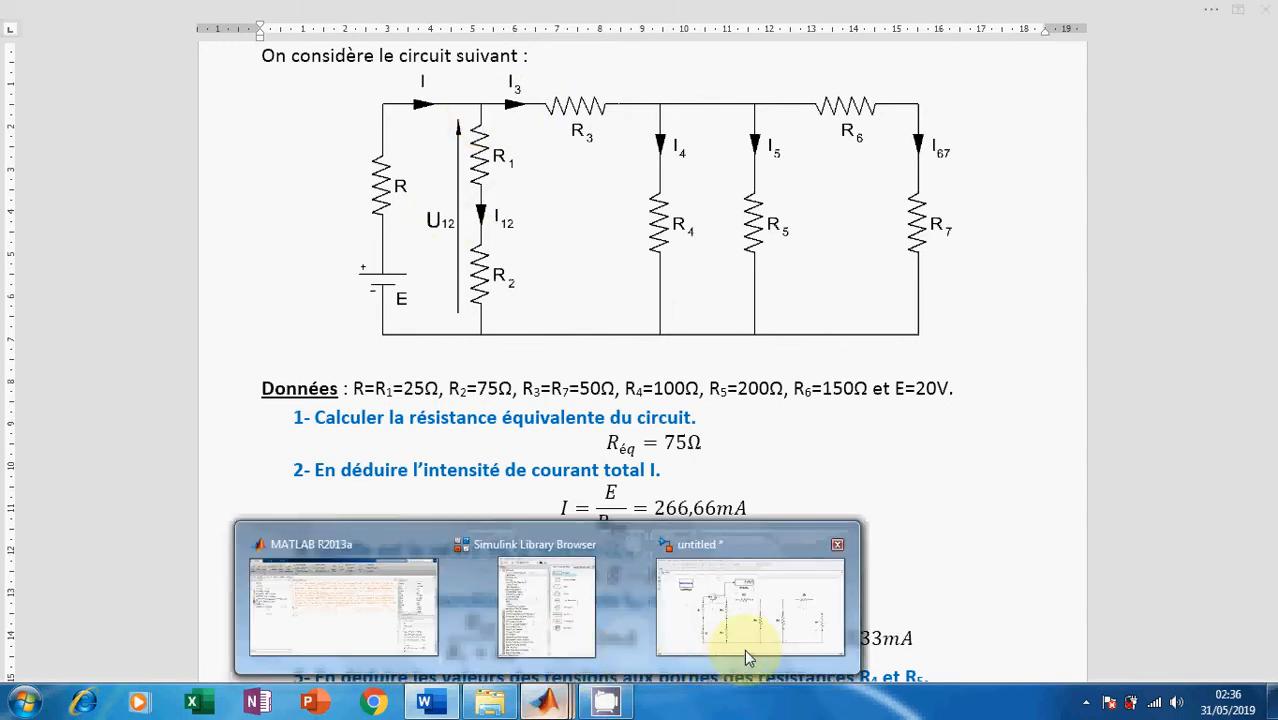
Switch back to the Simulink model and add a Voltage Measurement block from SimPowerSystems Measurements between the R1-R2 branch and R4.
left_click(744, 649)
left_click(485, 357)
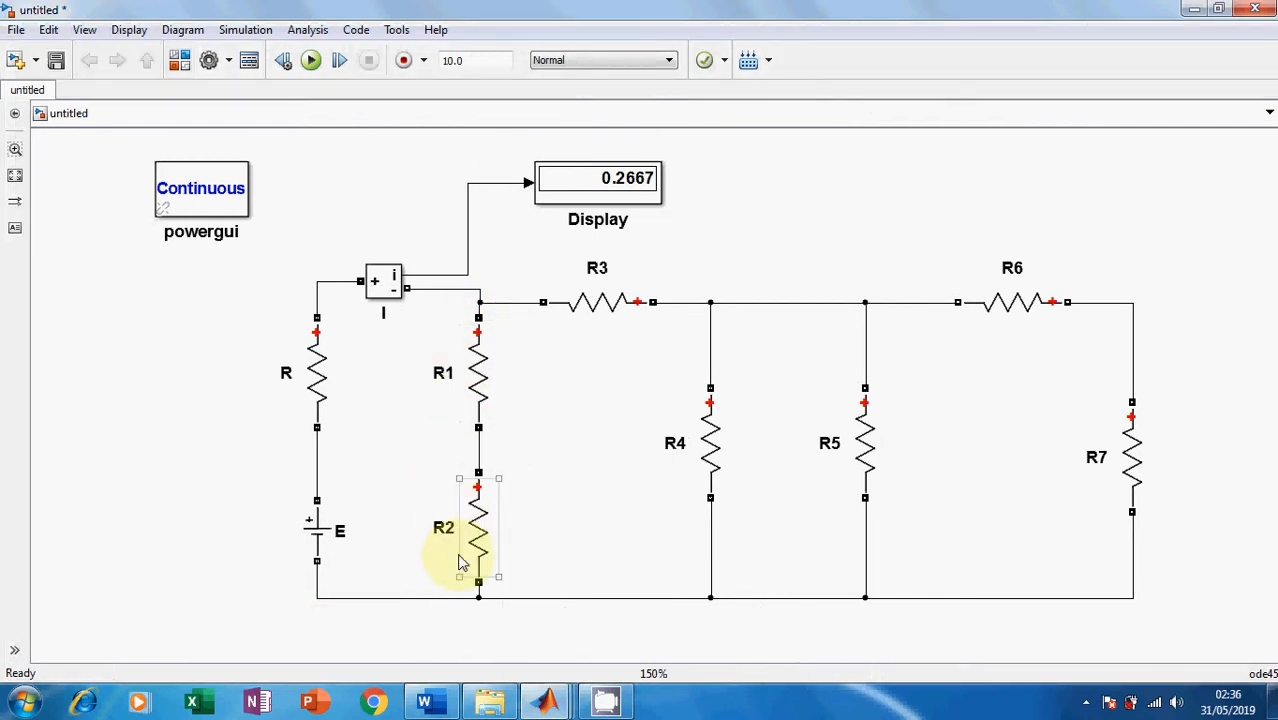
left_click(181, 66)
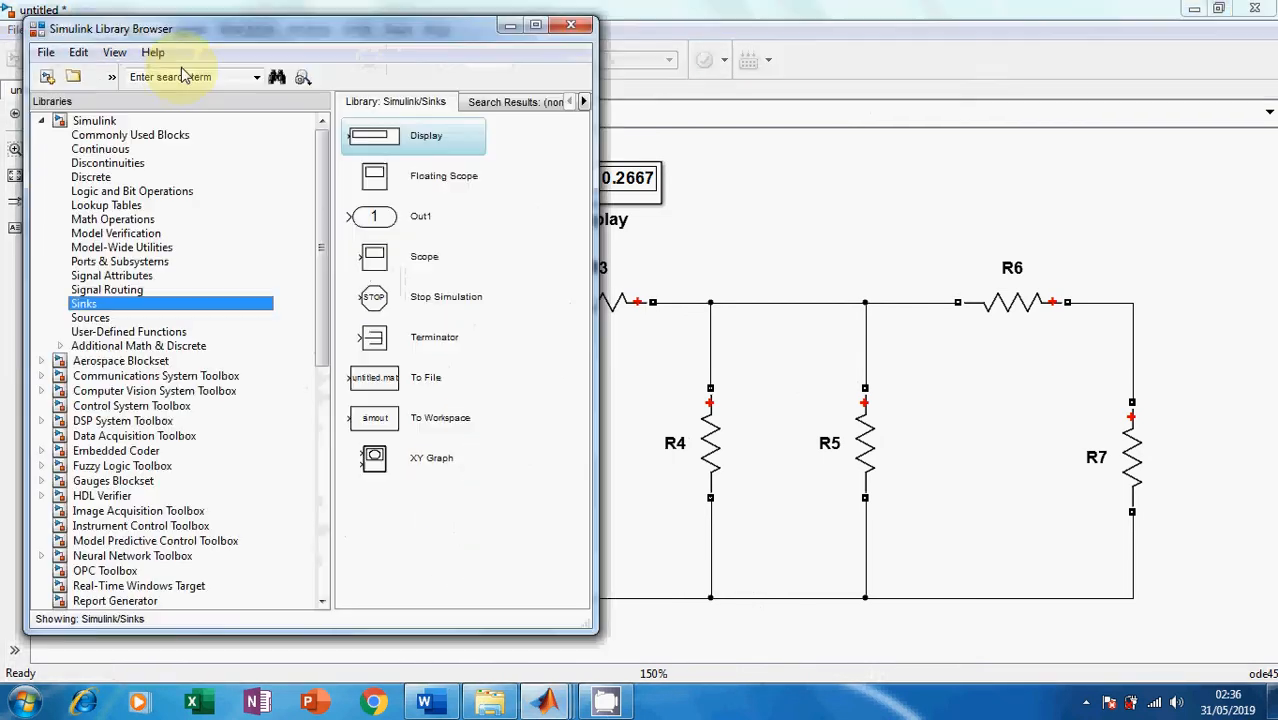
left_click_drag(326, 293, 326, 483)
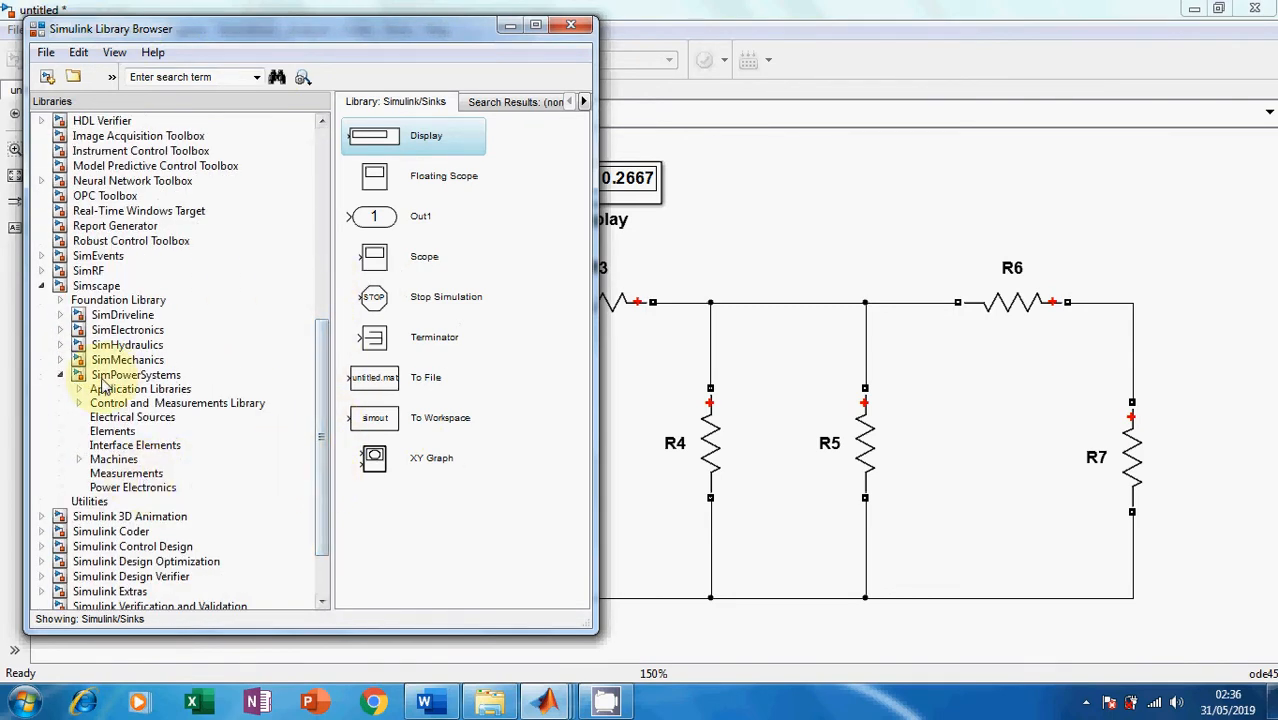
left_click(138, 474)
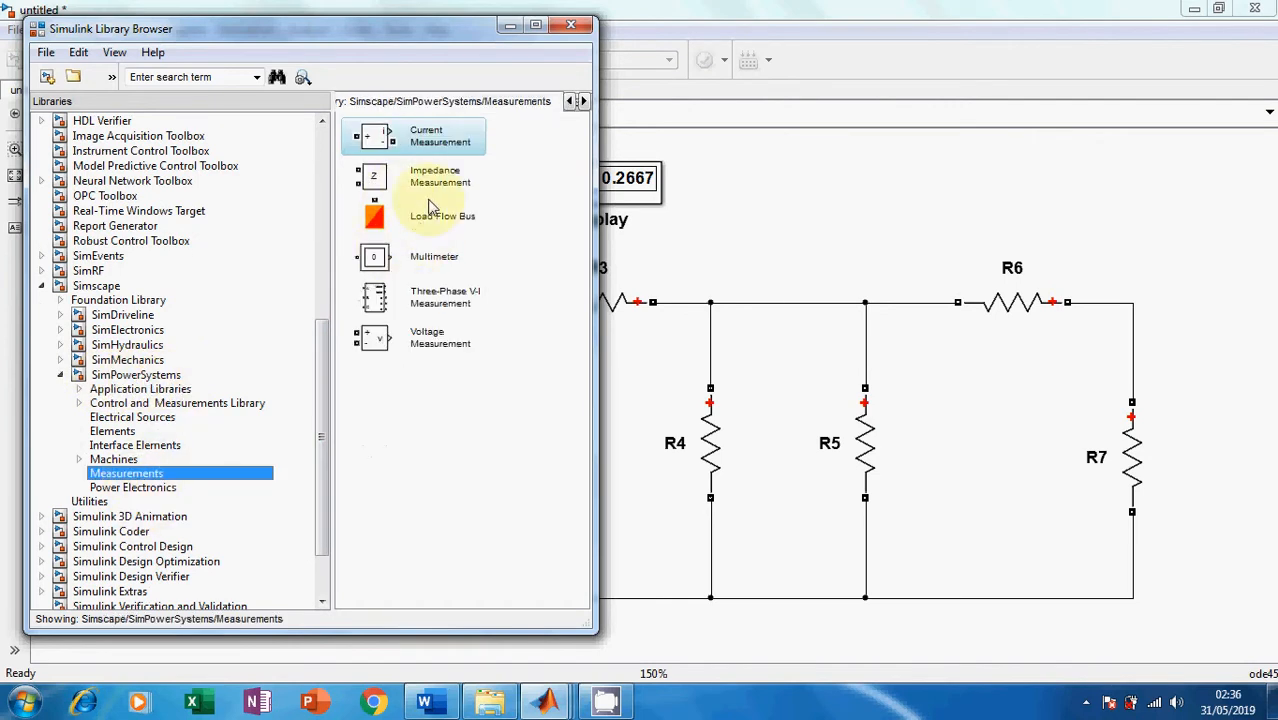
left_click(370, 337)
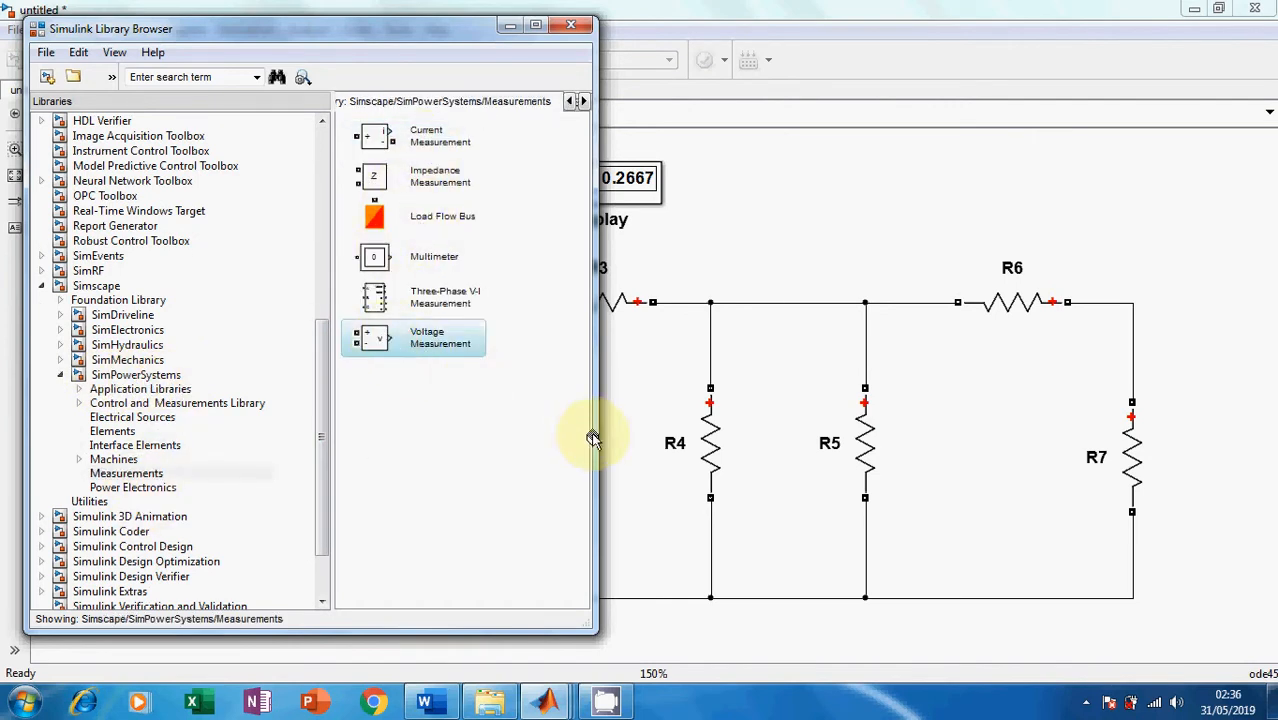
left_click_drag(630, 457, 582, 432)
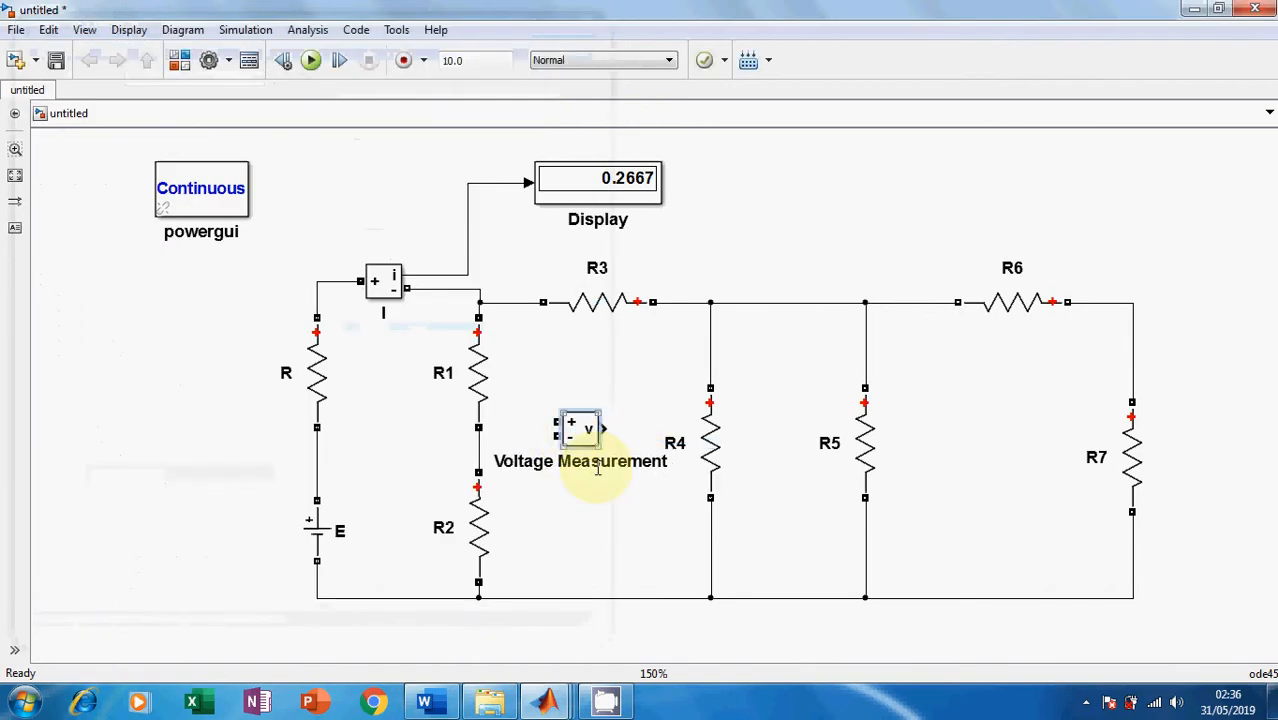
Rename the voltage measurement block as V.
double_click(597, 462)
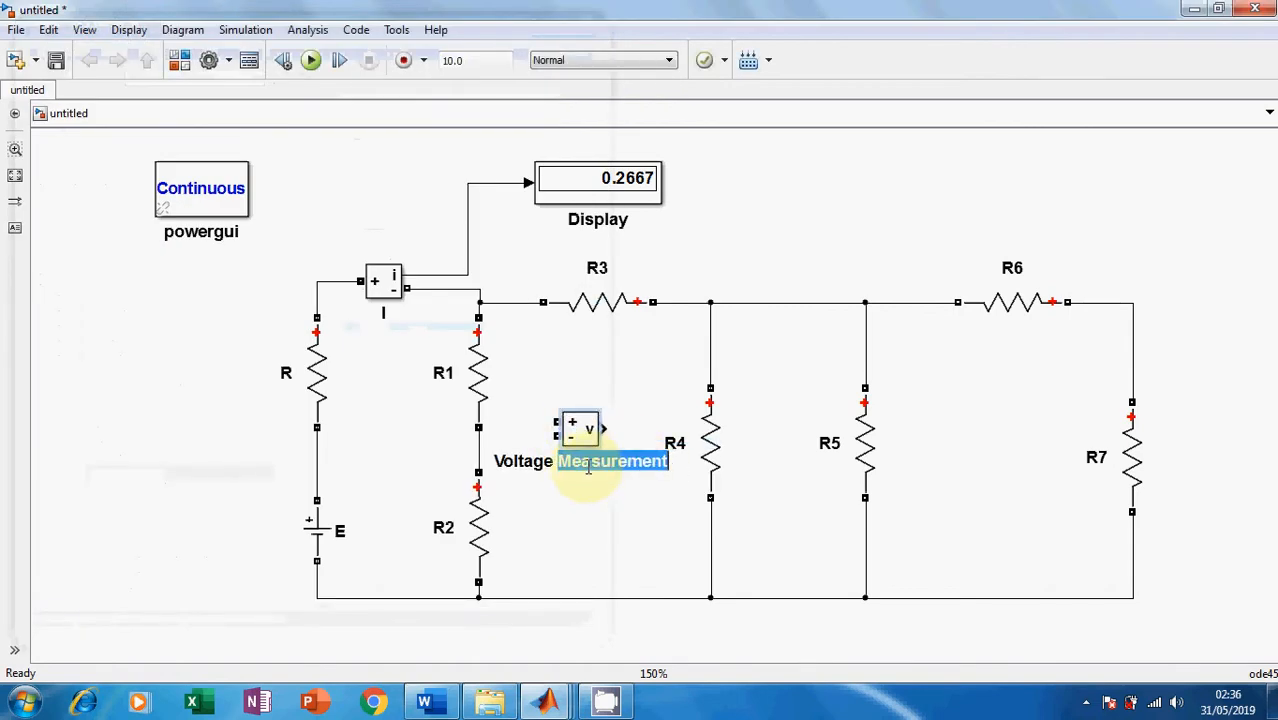
key("BackSpace")
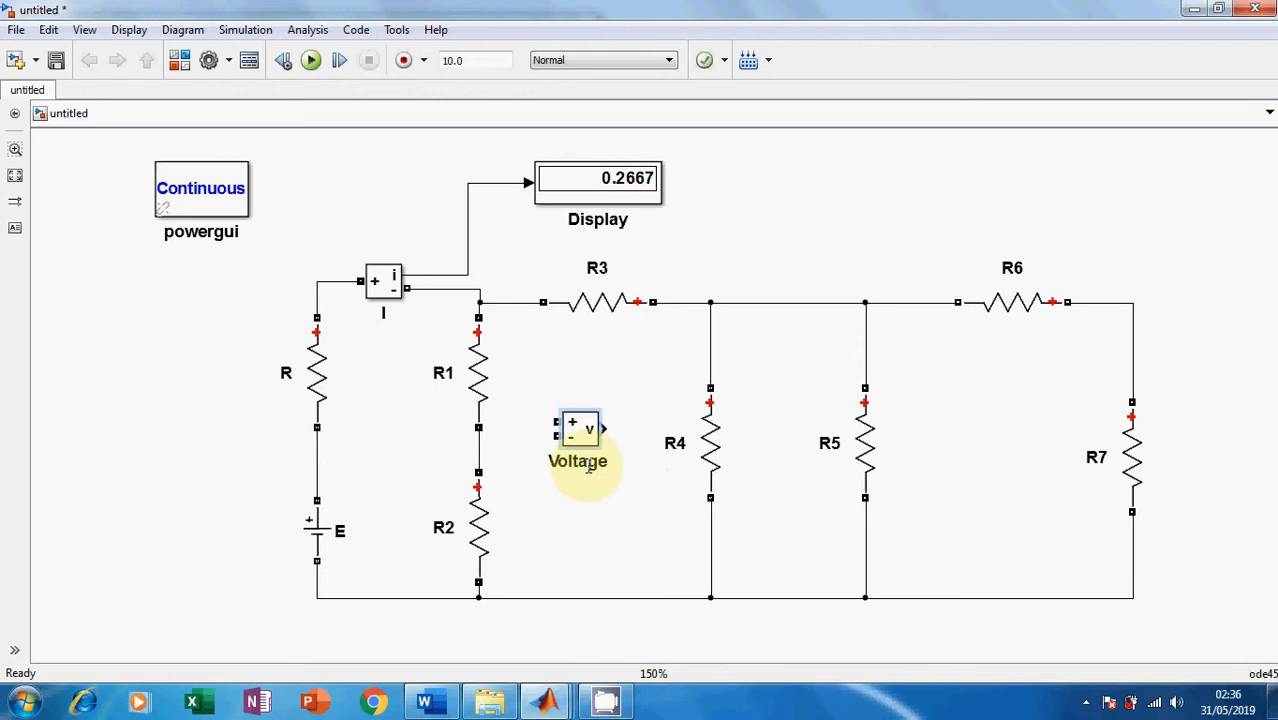
left_click_drag(608, 462, 569, 463)
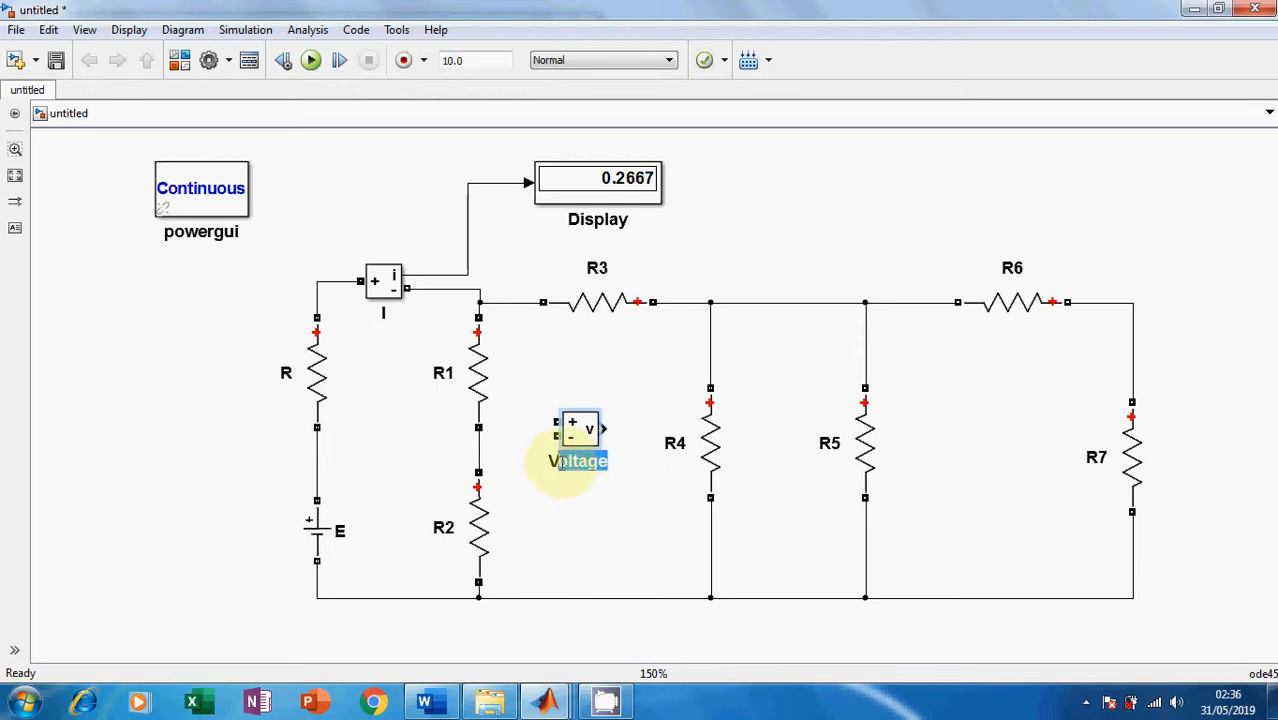
key("BackSpace")
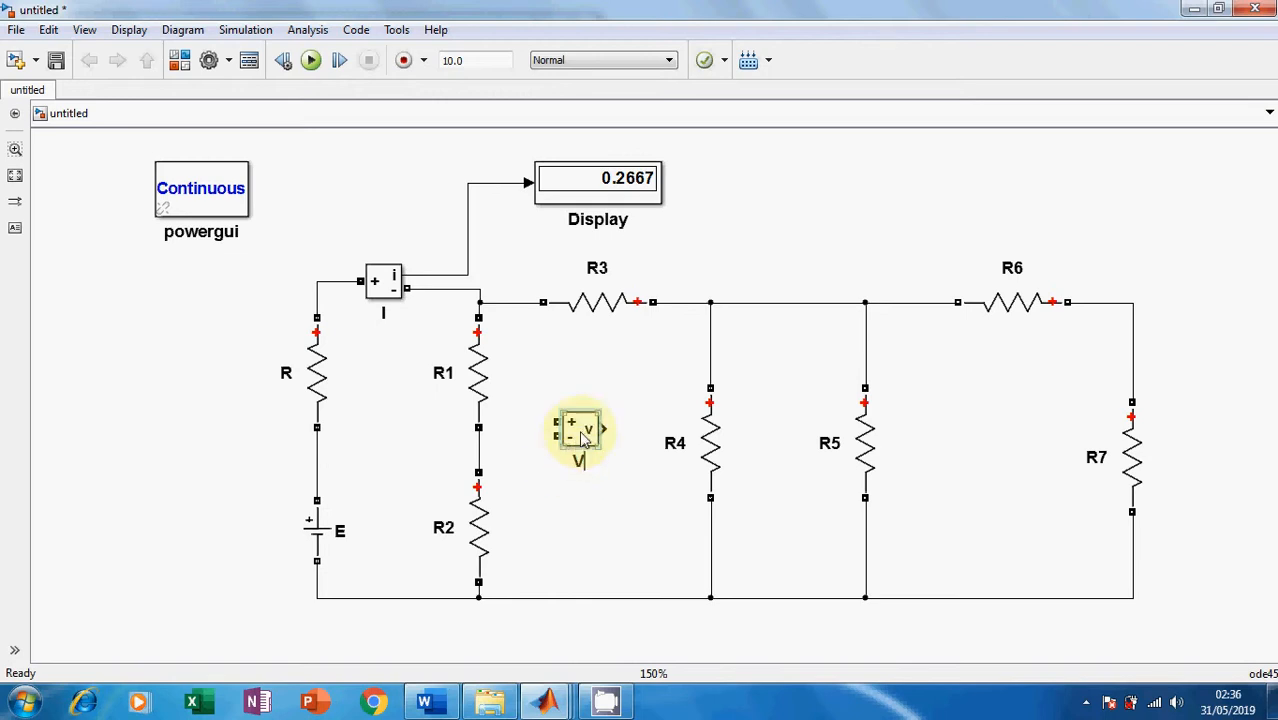
Connect block V across the R1-R2 branch, its plus port to the upper wire and its minus port to the lower wire.
left_click_drag(551, 428, 505, 296)
left_click(563, 478)
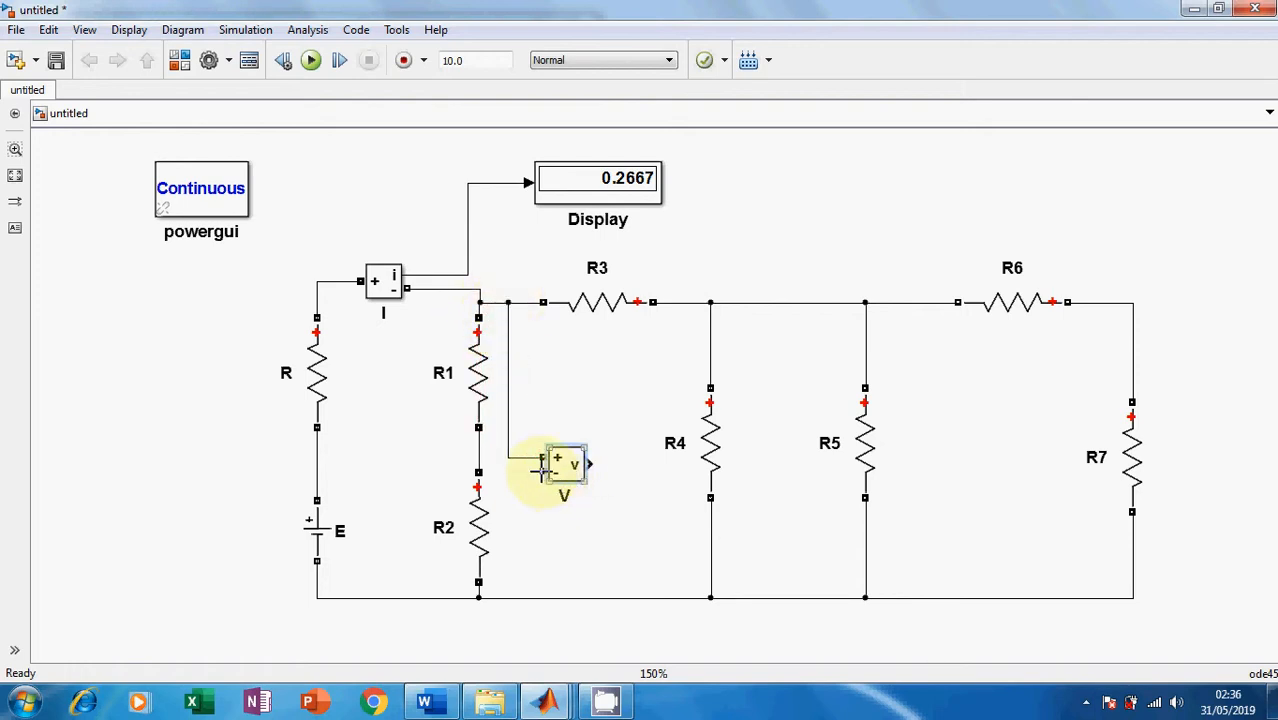
left_click_drag(541, 470, 518, 597)
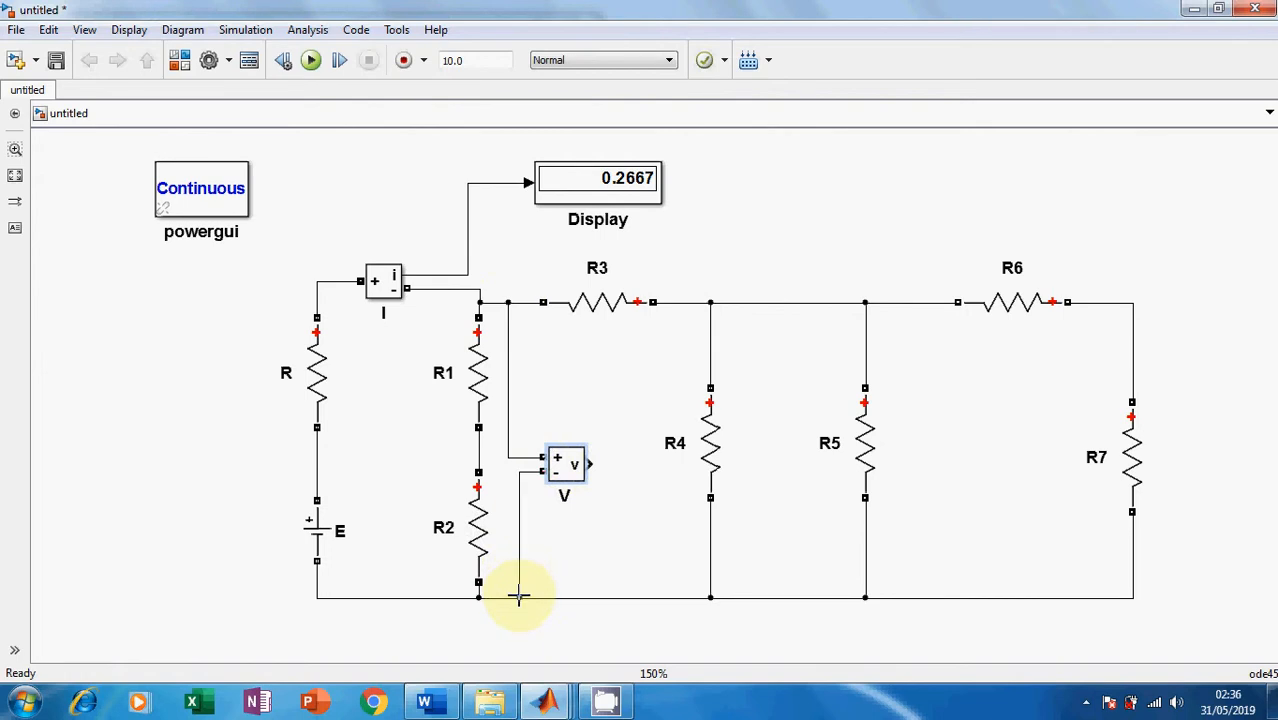
left_click(573, 470)
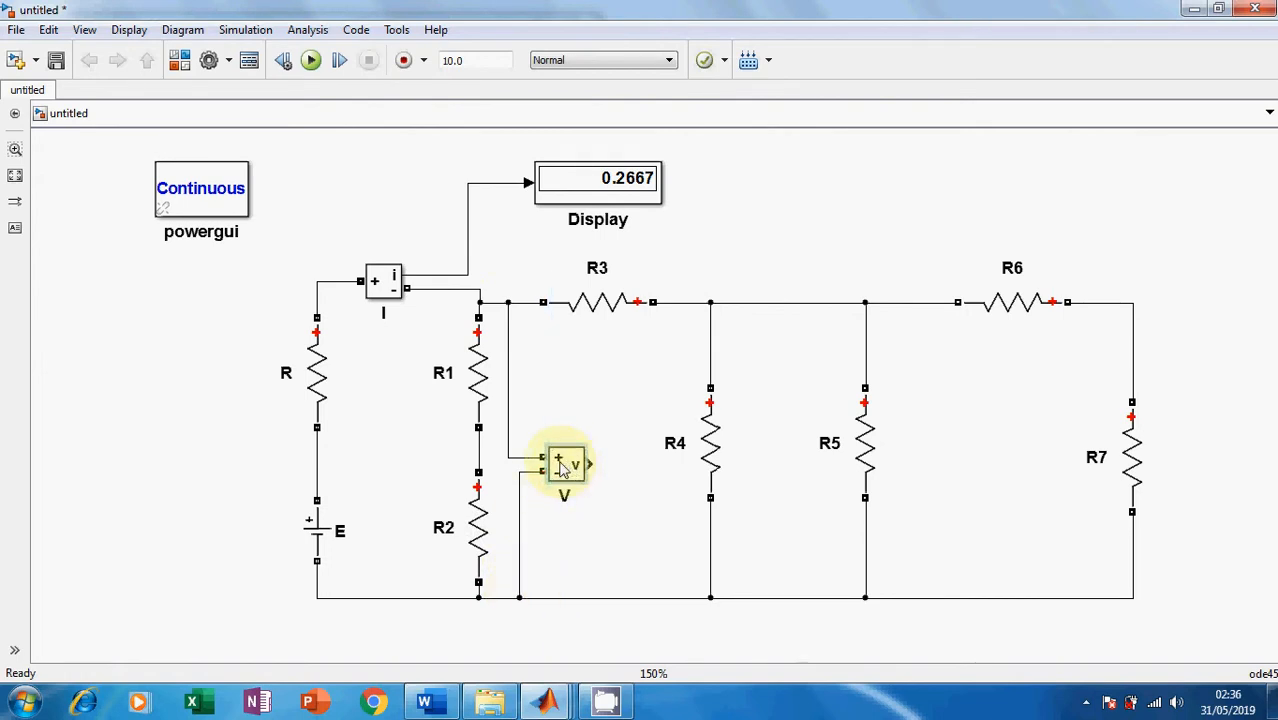
Duplicate the existing Display block above the R4 and R5 branches and connect the copy to the output of block V.
left_click(592, 178)
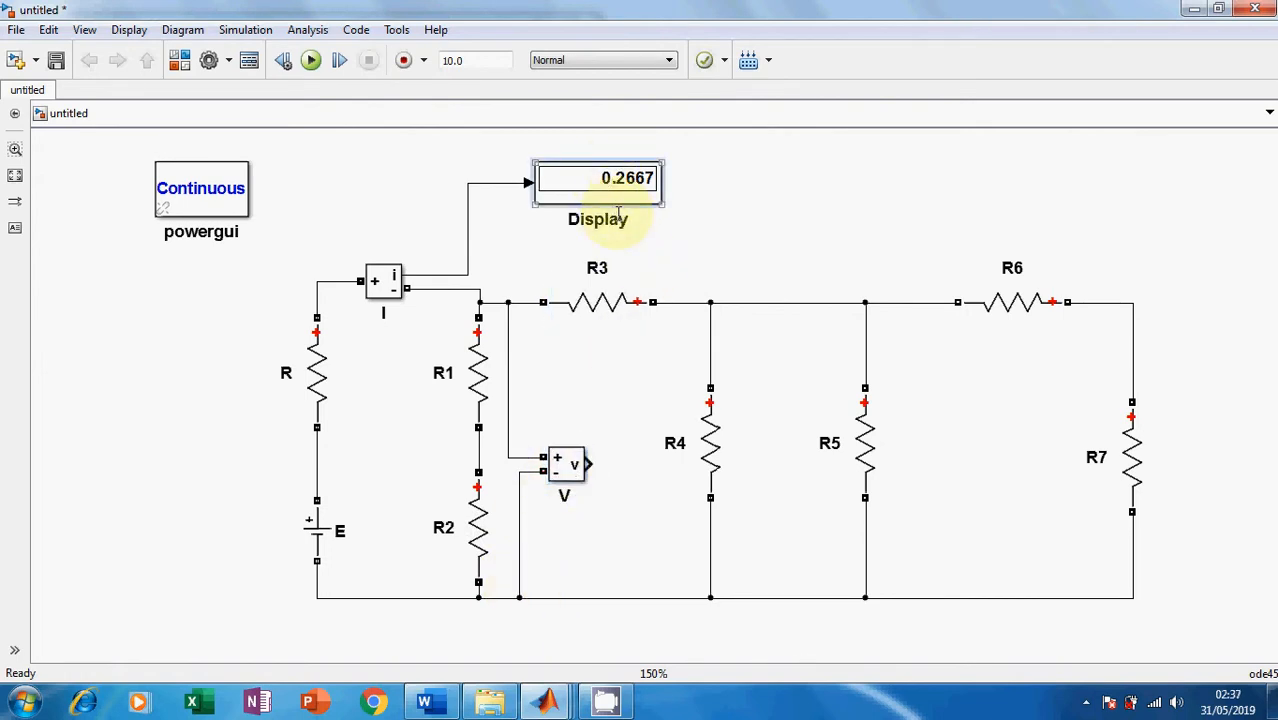
left_click_drag(613, 190, 808, 243)
left_click_drag(725, 234, 589, 464)
left_click(790, 452)
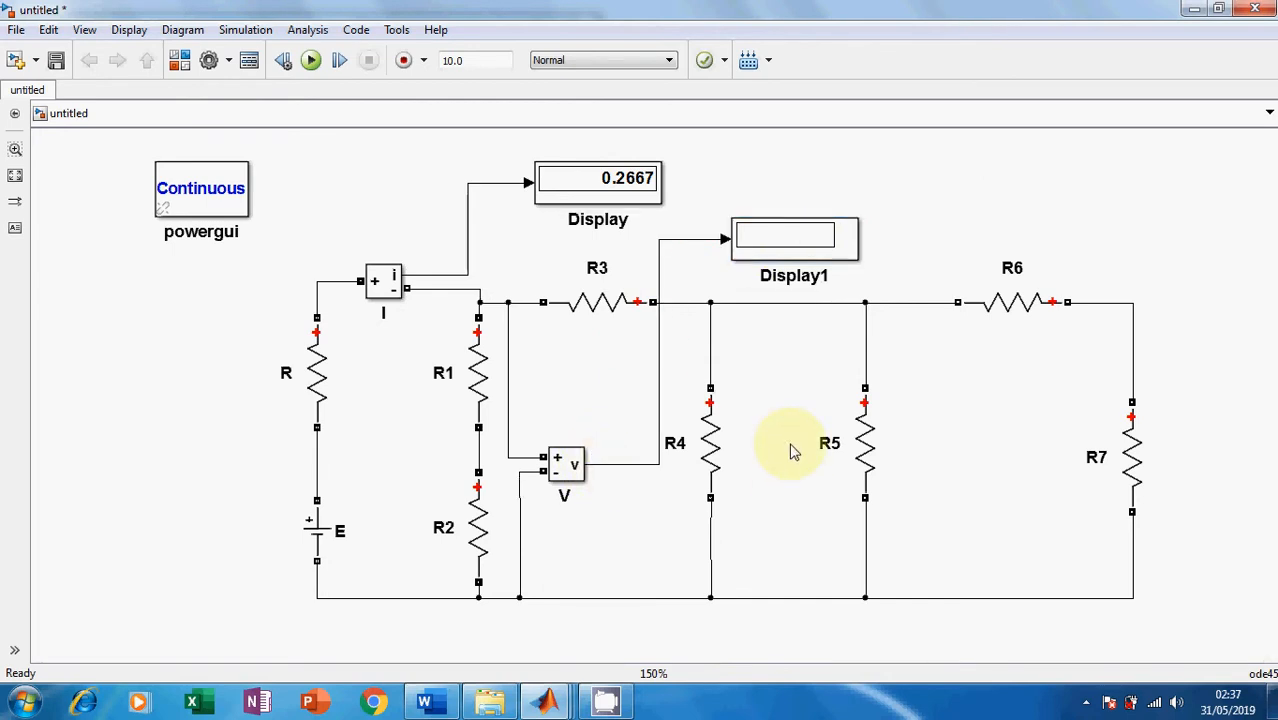
Reposition the voltage display above the circuit, between R3 and R6.
left_click_drag(795, 240, 676, 675)
scroll(1268, 400, "down", 2)
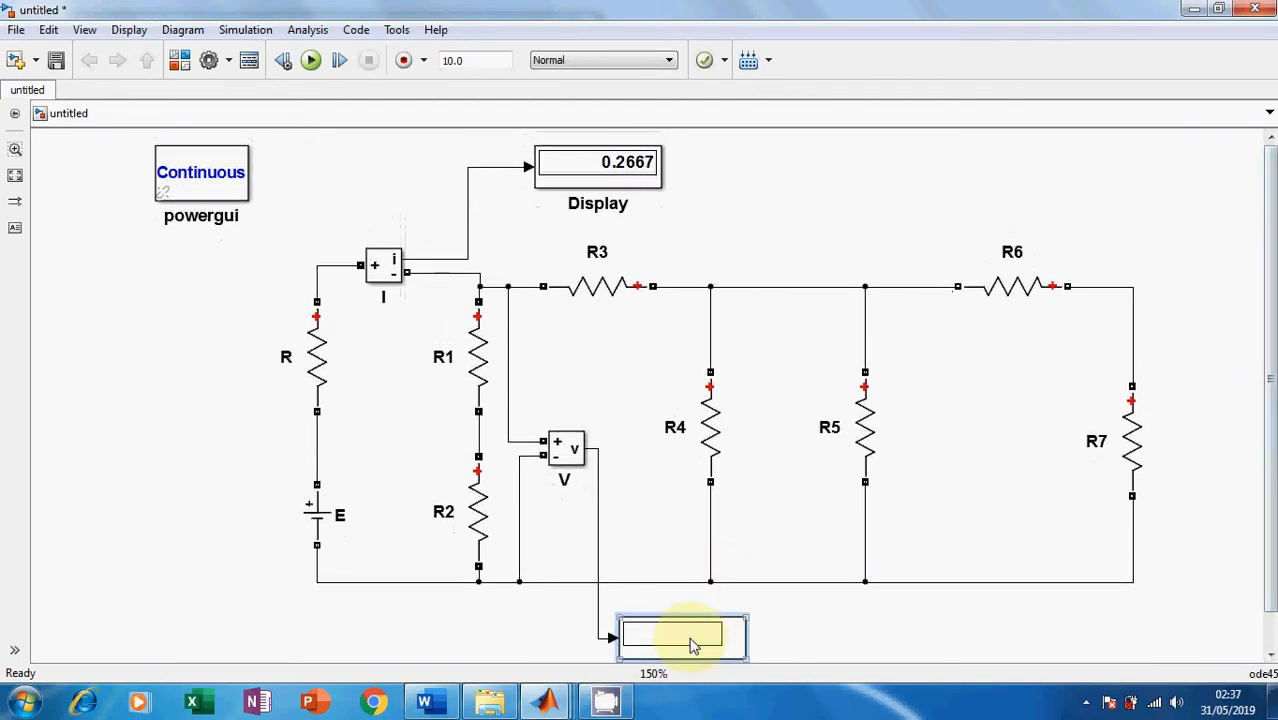
left_click_drag(693, 642, 899, 203)
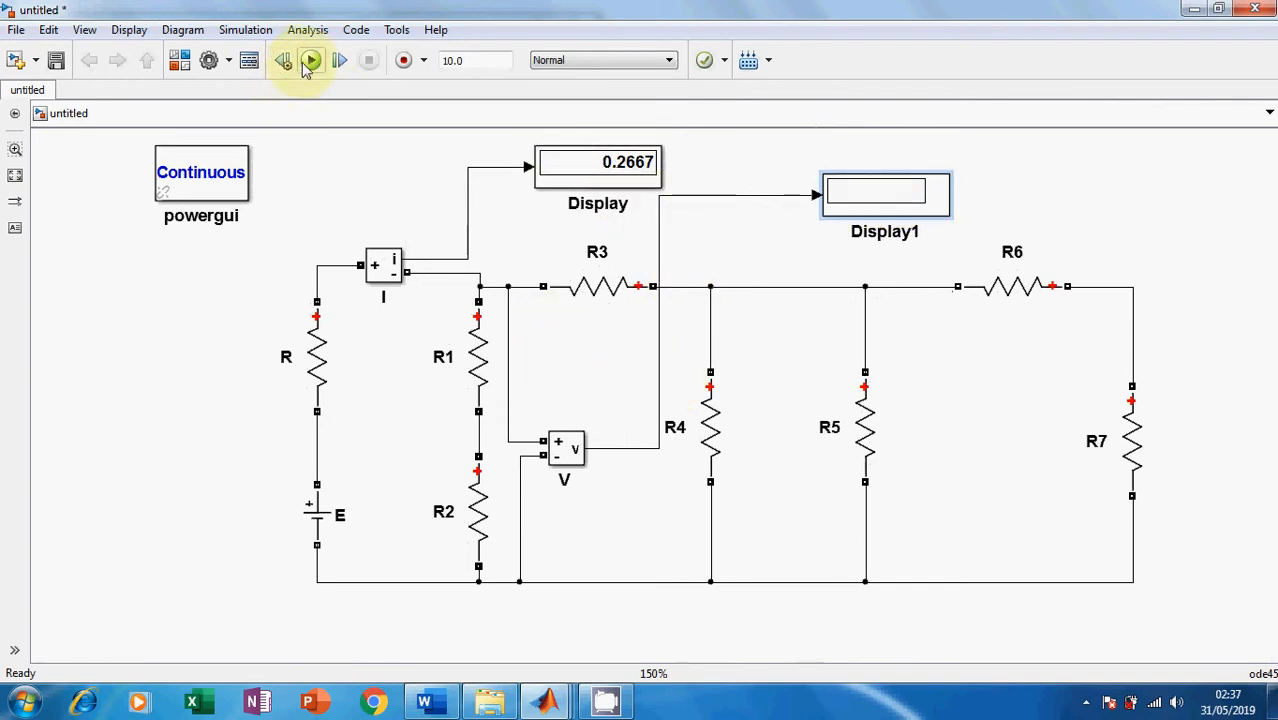
Rerun the simulation and compare the displayed voltage across R1 and R2 with the U12 result in the Word exercise.
left_click(424, 703)
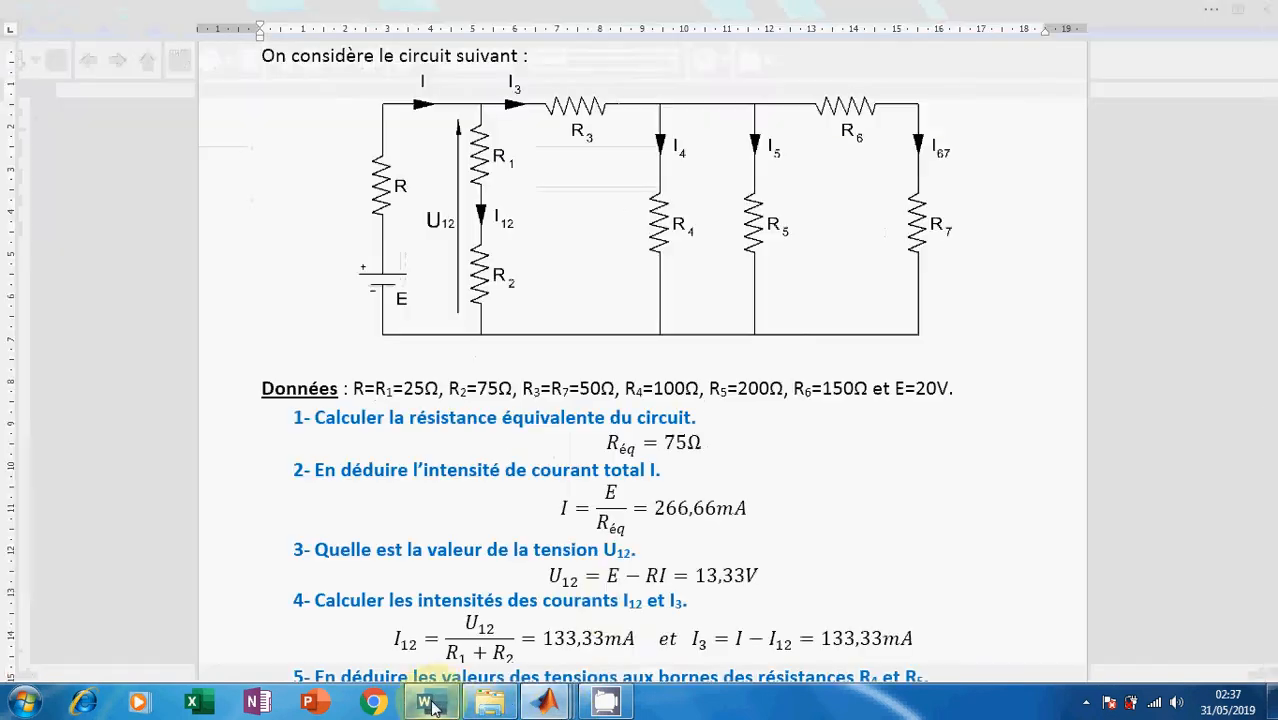
scroll(612, 604, "down", 3)
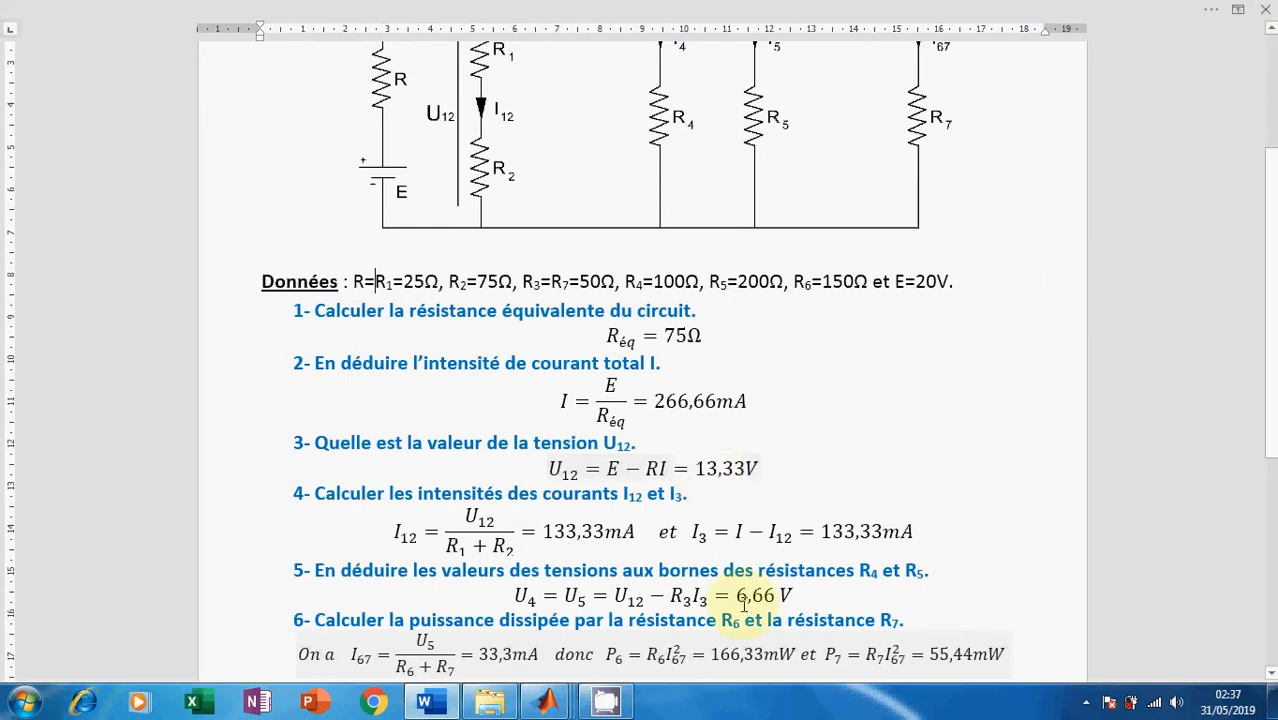
mouse_move(553, 706)
left_click(707, 651)
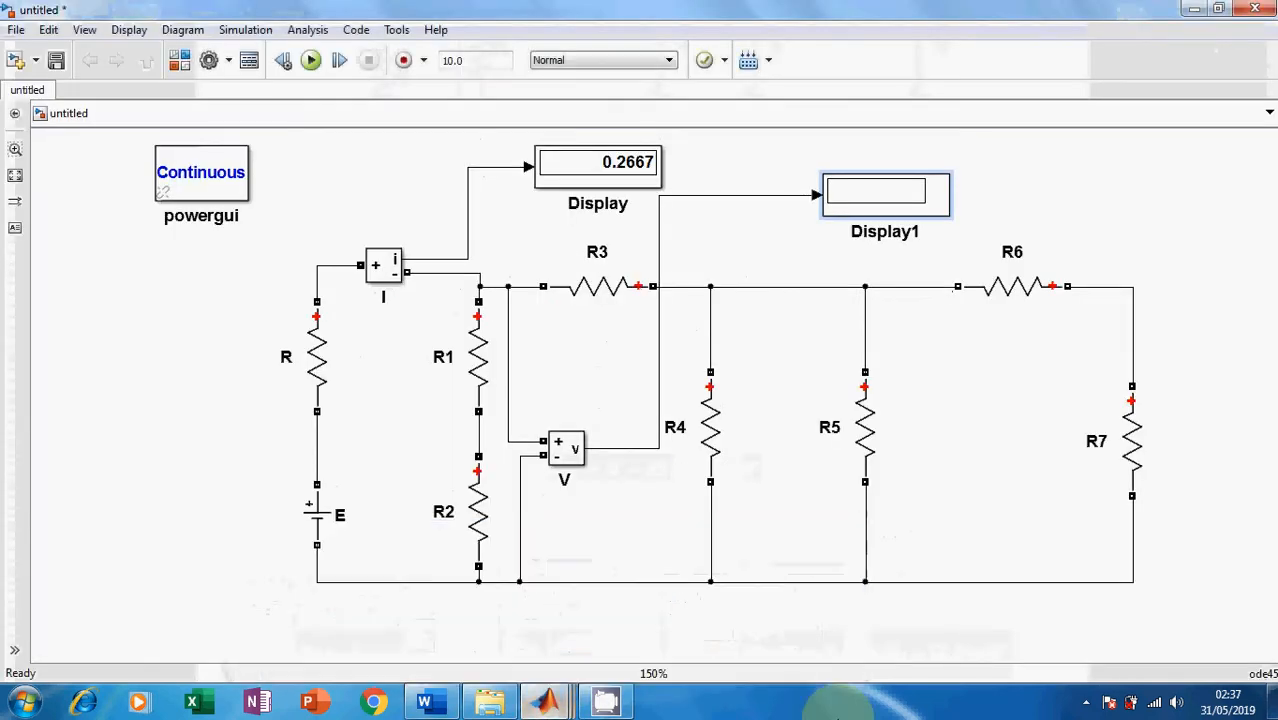
left_click(311, 61)
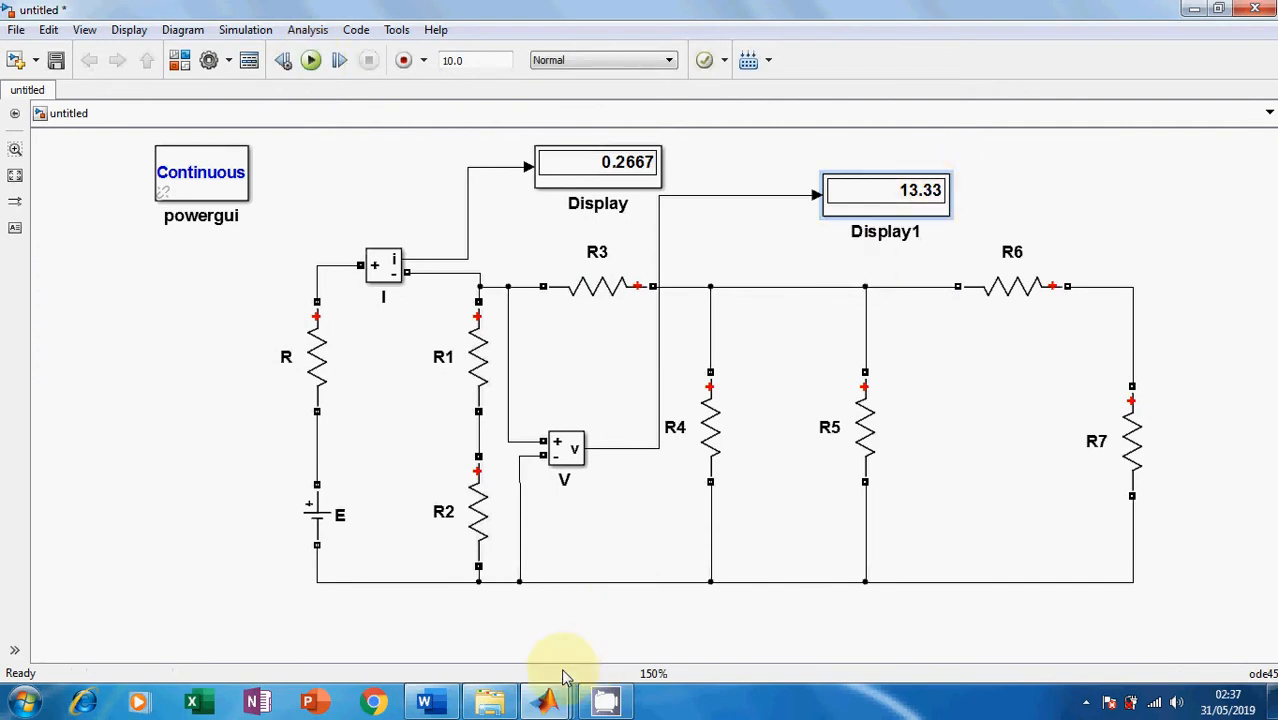
left_click(445, 705)
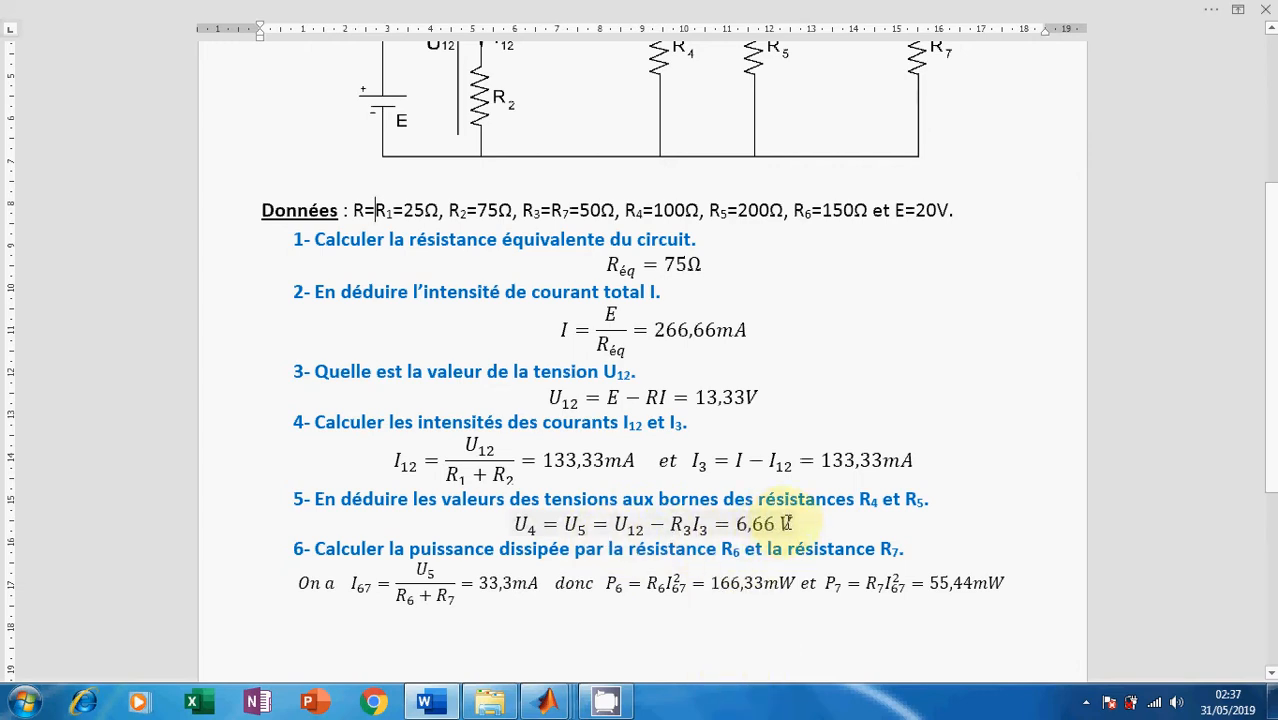
Review question 6 of the Word exercise, switch back to the Simulink model and move R7 farther away from R5.
scroll(538, 618, "down", 1)
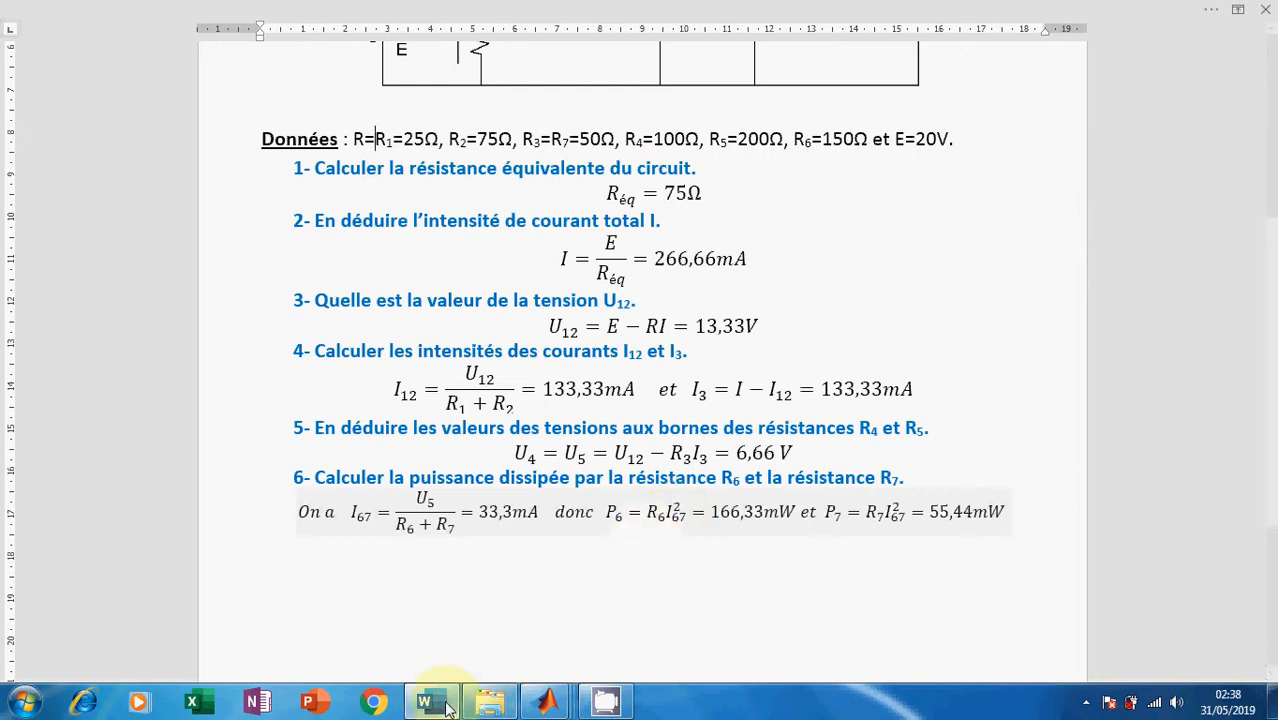
mouse_move(546, 702)
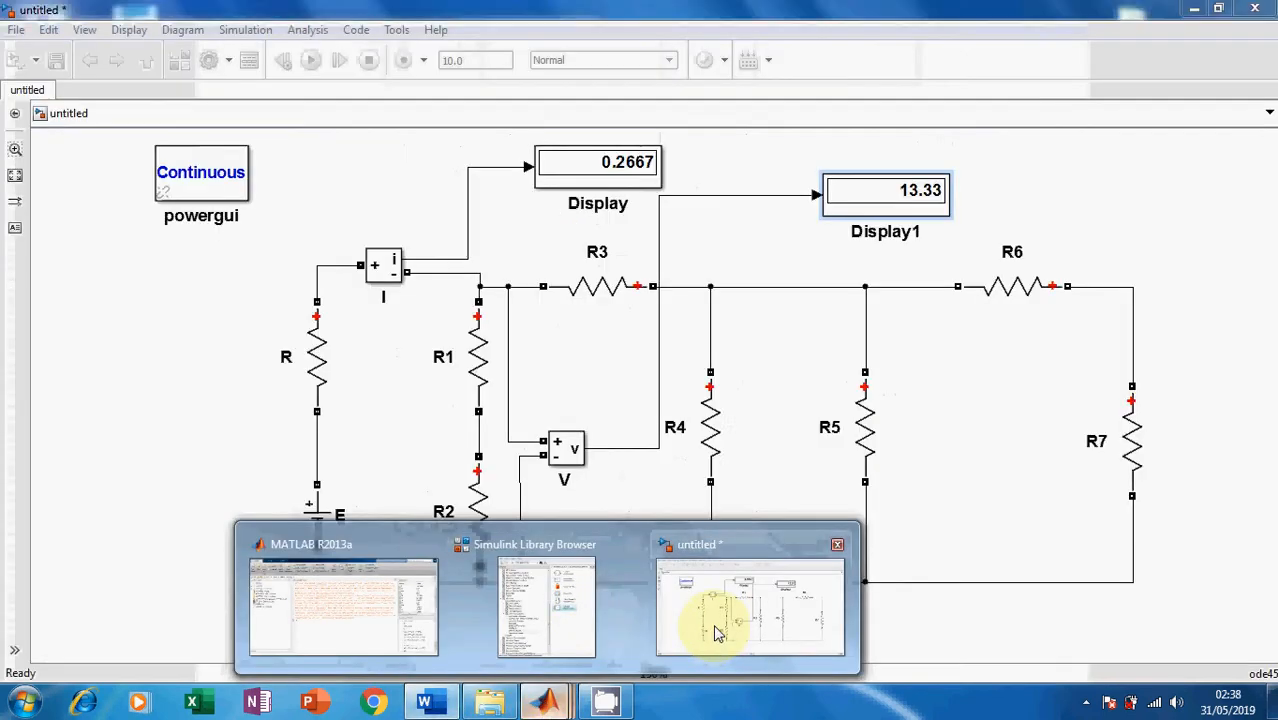
left_click(710, 632)
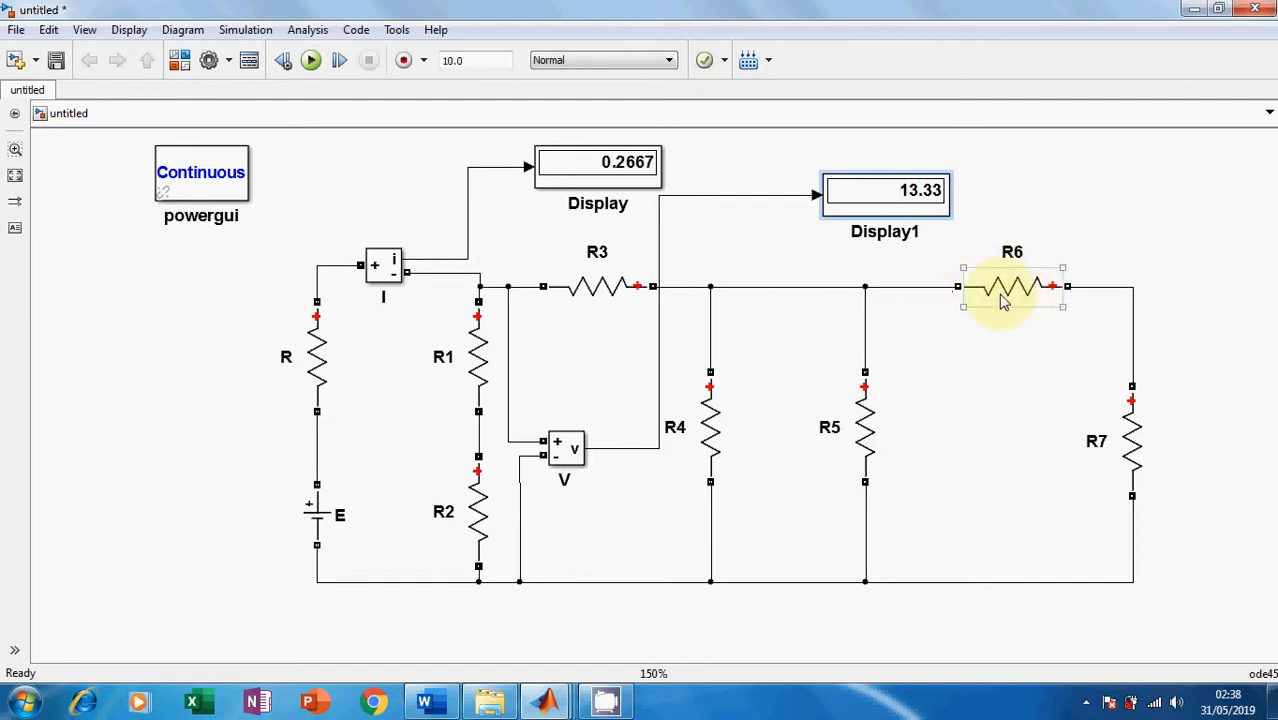
left_click(1128, 440)
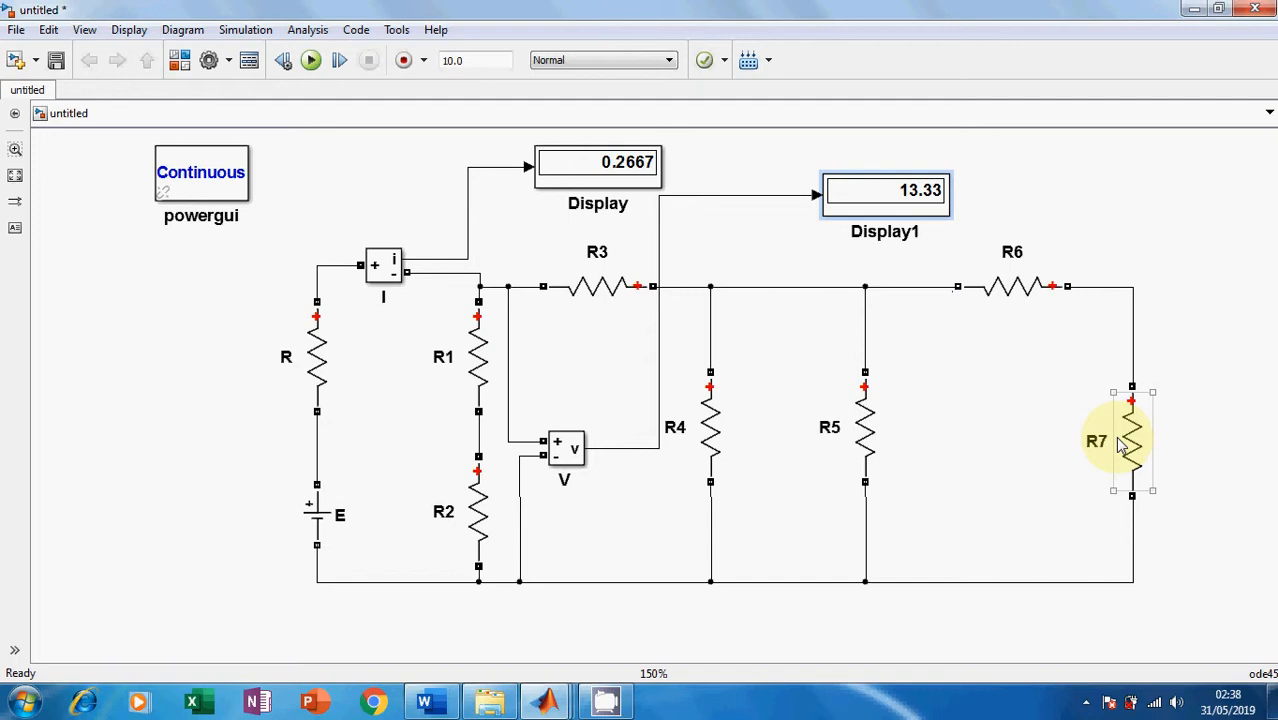
left_click_drag(1126, 455, 1206, 462)
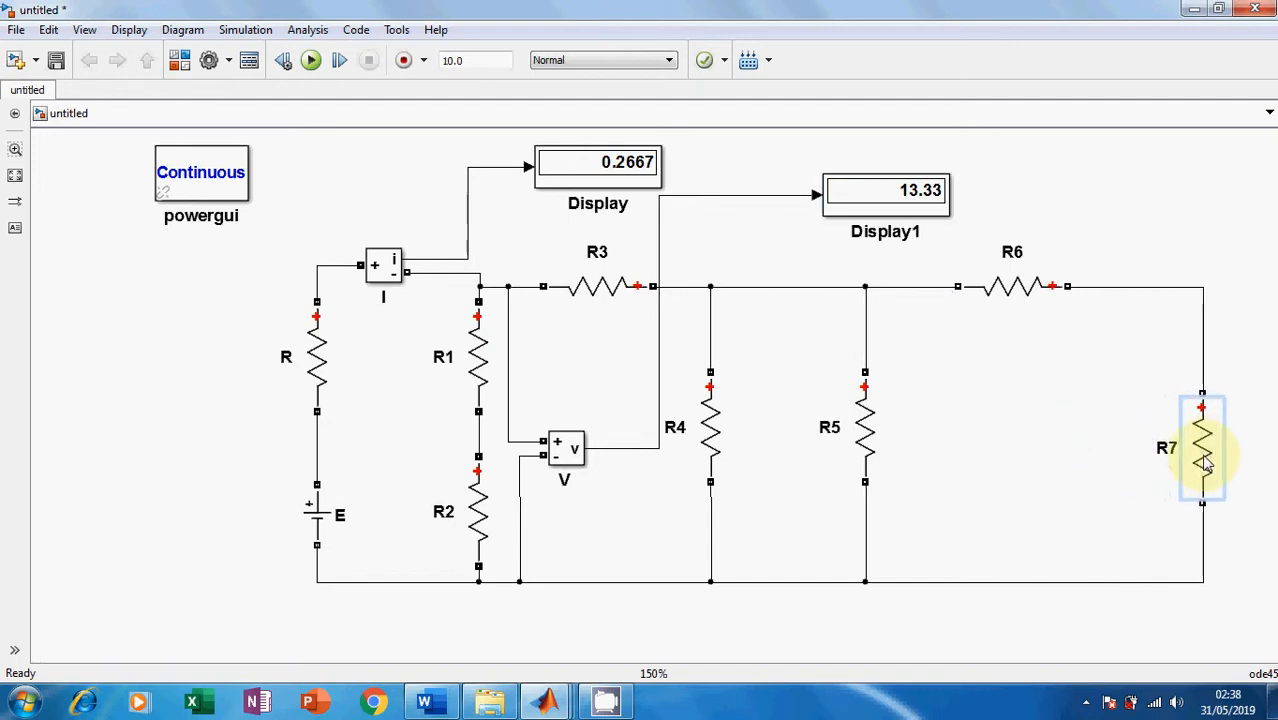
Duplicate current measurement block I and insert the copy in series between R6 and R7, replacing their direct wire.
left_click(390, 279)
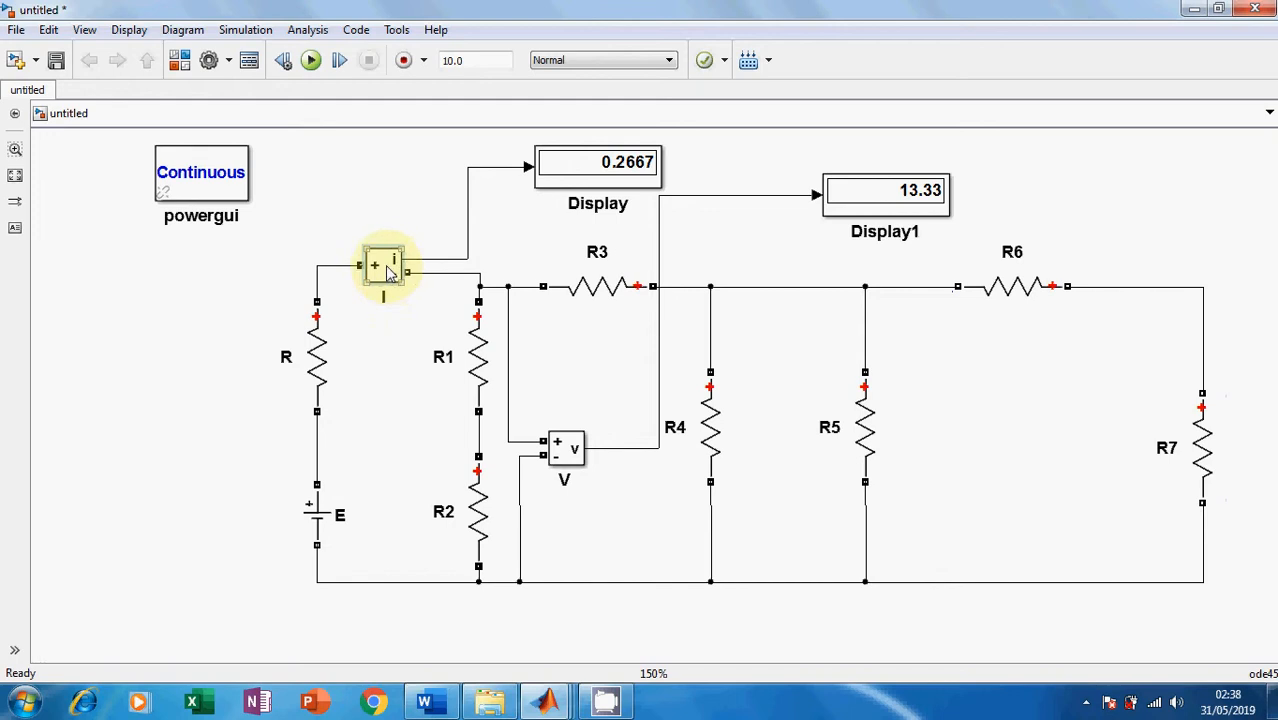
left_click_drag(385, 270, 1150, 244)
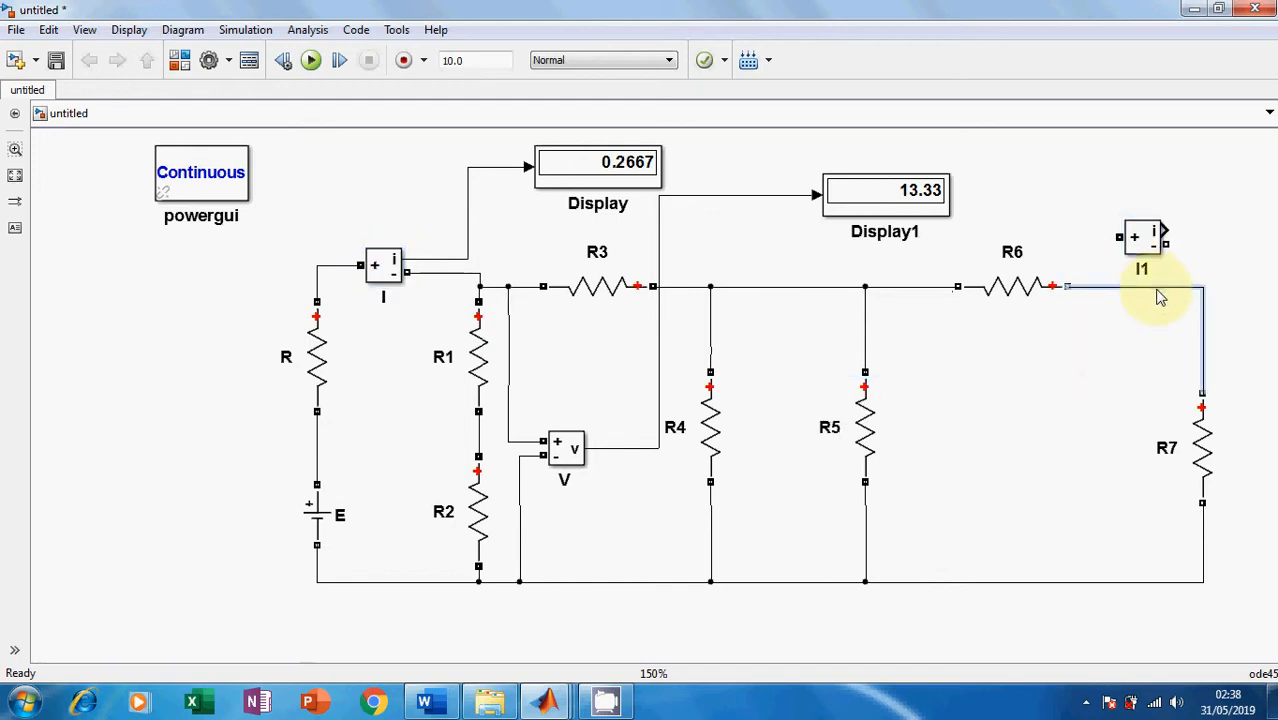
key("Delete")
left_click_drag(1141, 236, 1150, 285)
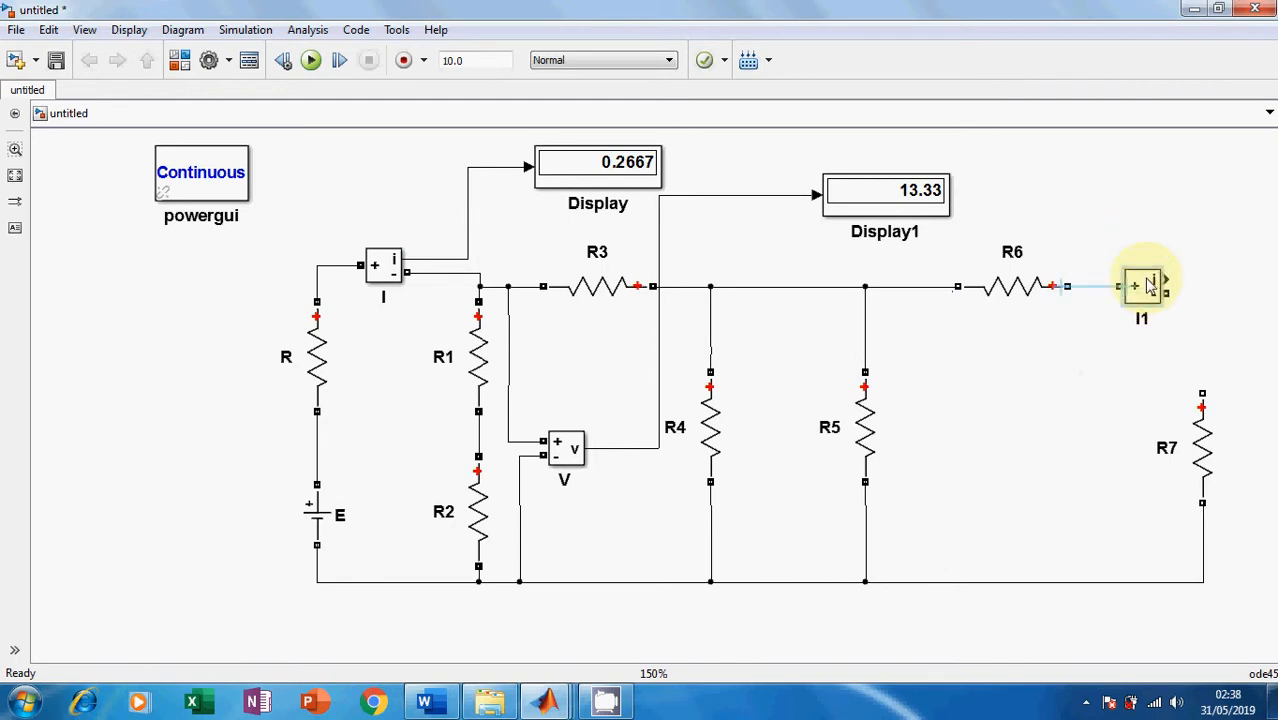
left_click_drag(1068, 287, 1203, 393)
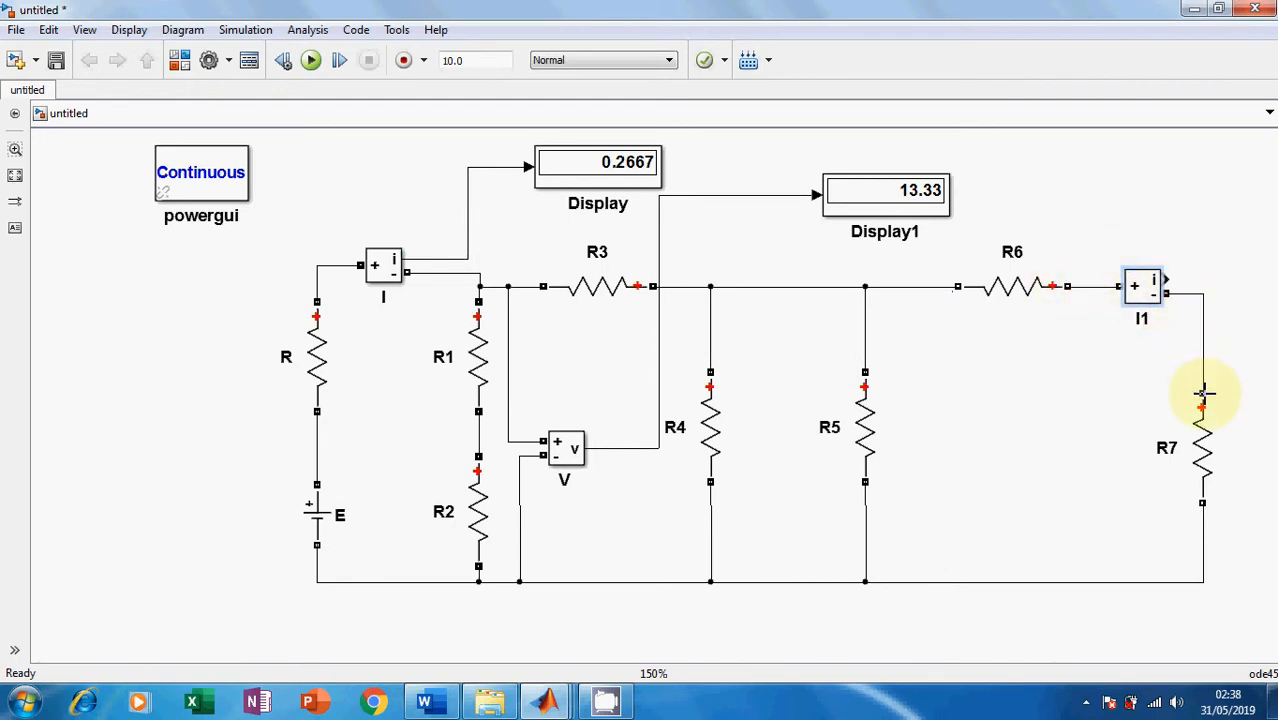
left_click(933, 630)
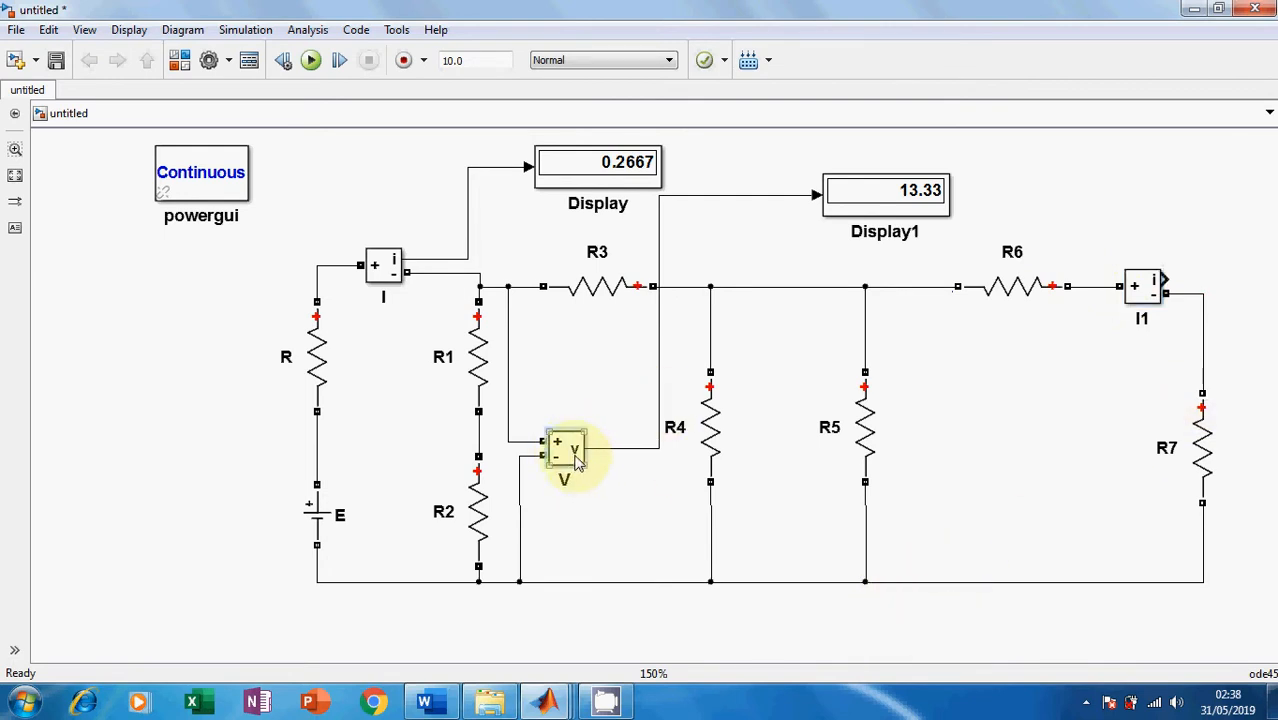
Duplicate voltage measurement block V and place the copy beside R7, on the outer side of the circuit.
left_click_drag(575, 460, 1250, 470)
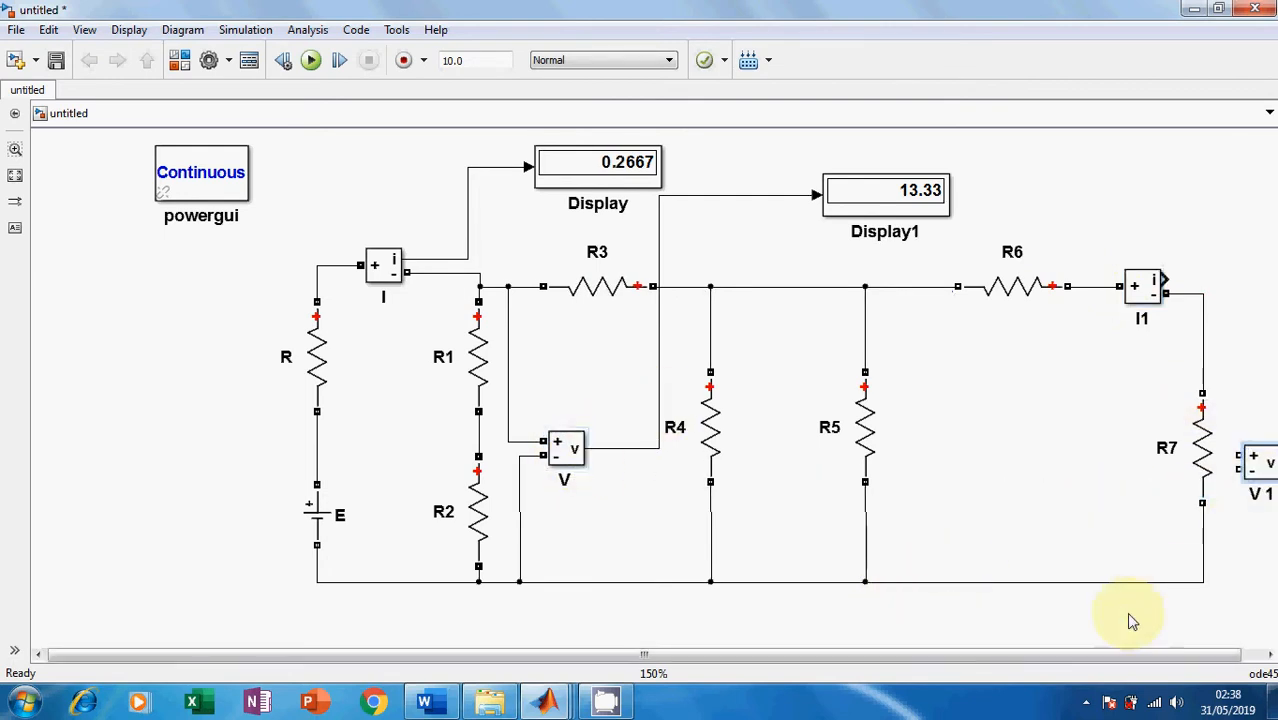
left_click_drag(1104, 651, 1270, 656)
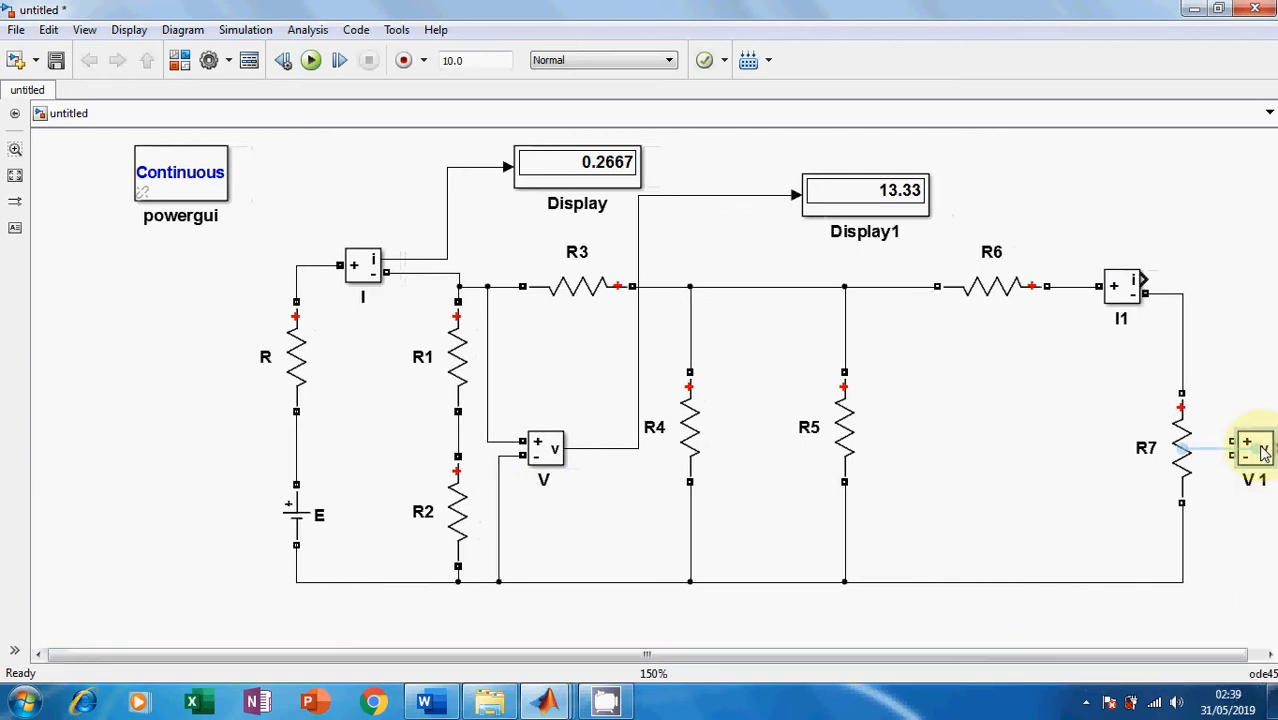
mouse_move(1263, 452)
left_mouse_down()
mouse_move(1262, 430)
mouse_move(1240, 427)
mouse_move(1147, 285)
mouse_move(1175, 391)
mouse_move(1155, 286)
mouse_move(1139, 357)
mouse_move(1155, 297)
mouse_move(1152, 327)
left_mouse_up()
scroll(1118, 651, "down", 1)
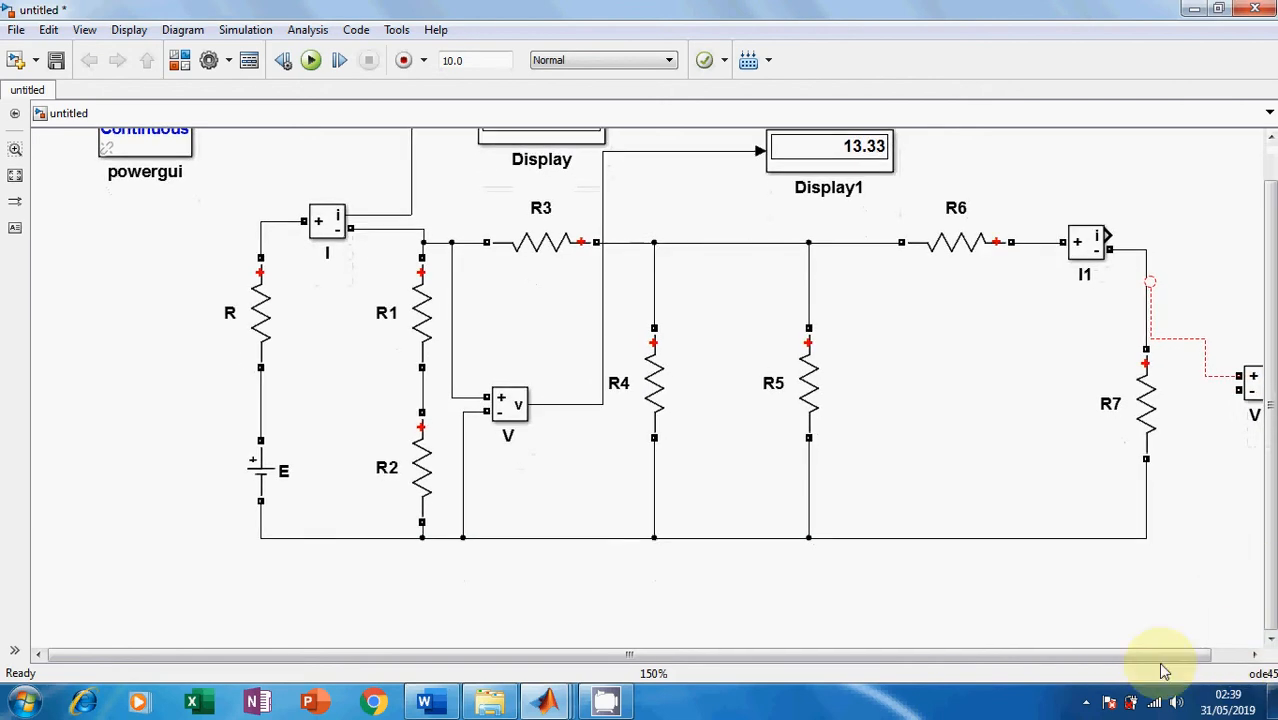
left_click(1254, 655)
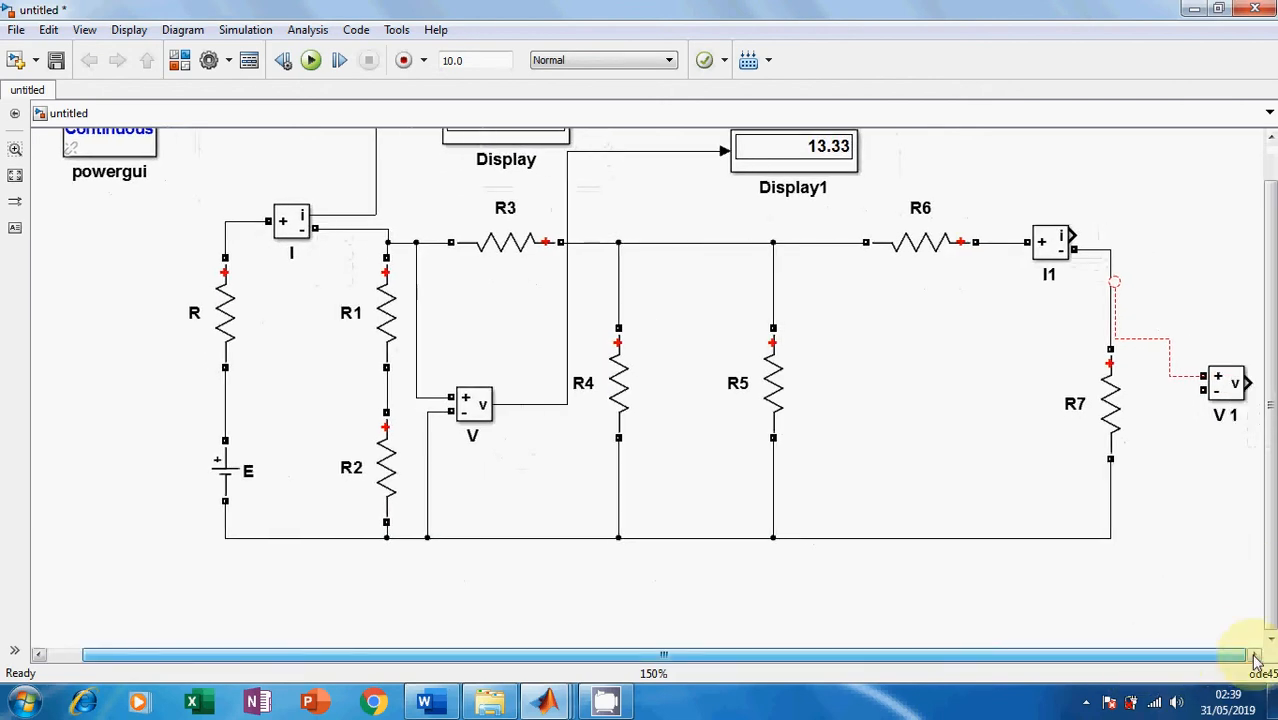
left_click(1177, 380)
key("Delete")
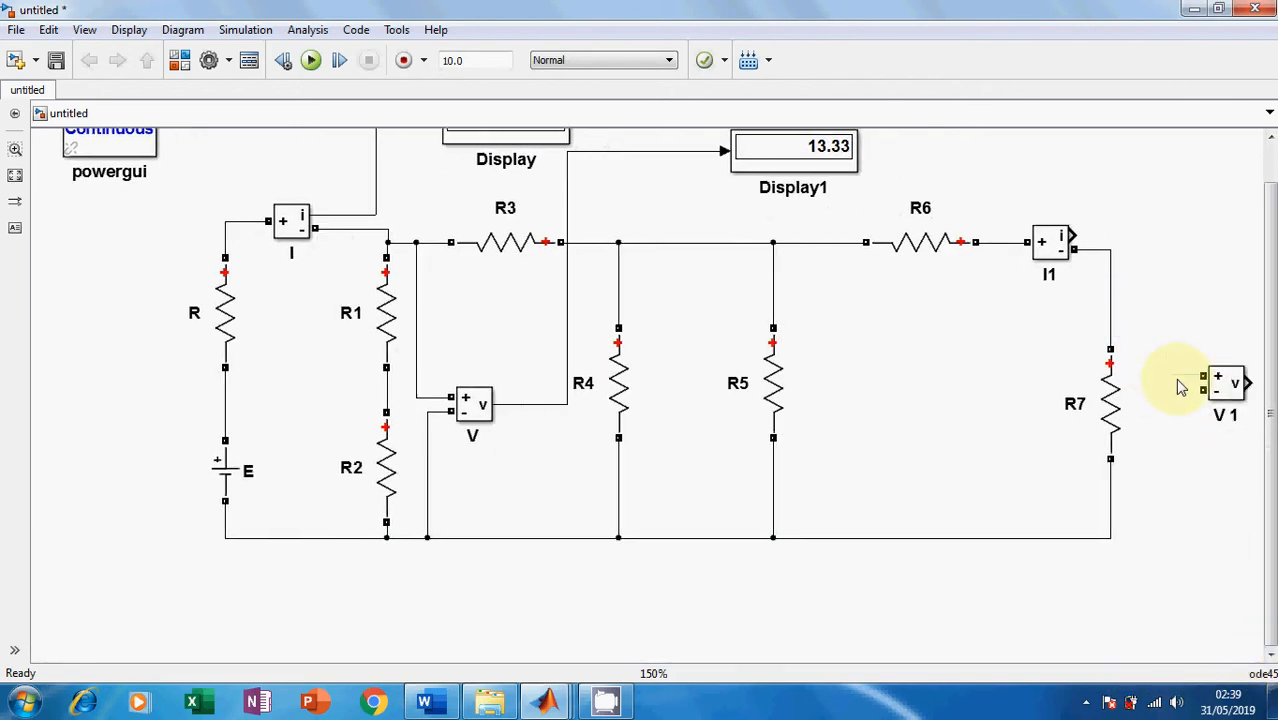
Connect block V 1 across R7, its plus port to the wire above R7 and its minus port to the lower wire.
left_click_drag(1200, 376, 1111, 333)
left_click_drag(1201, 390, 1097, 537)
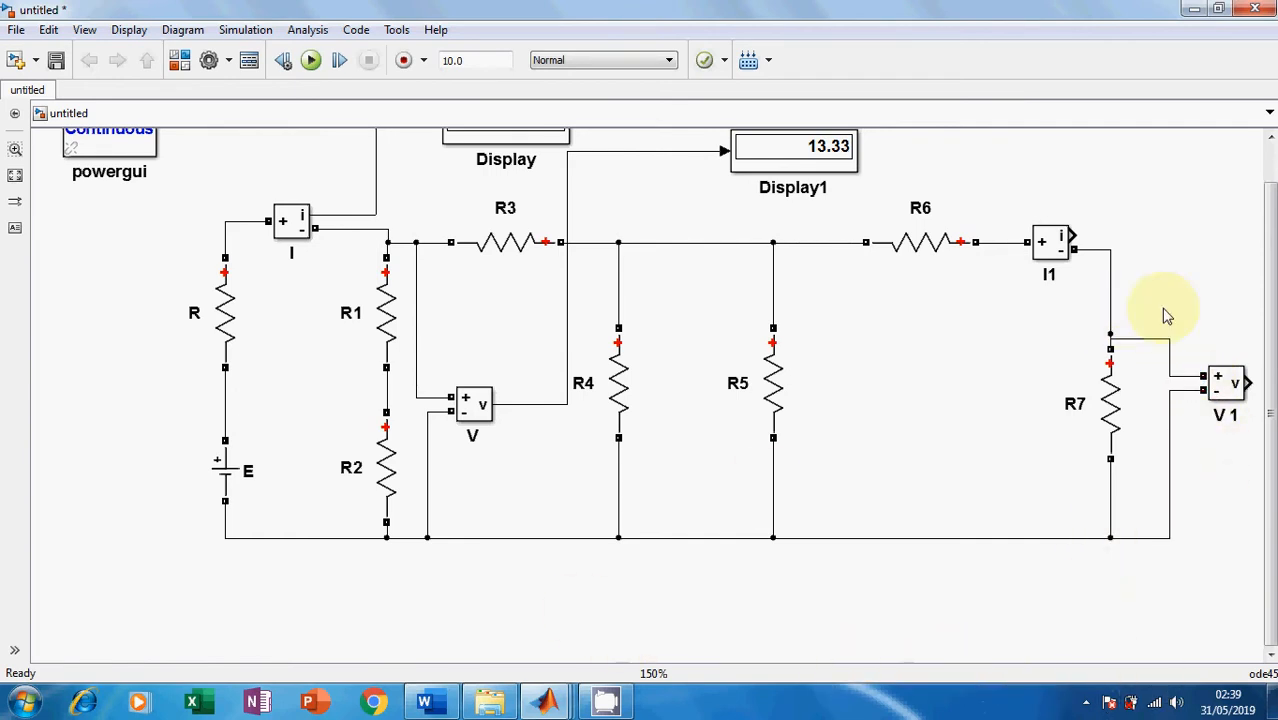
left_click(1068, 240)
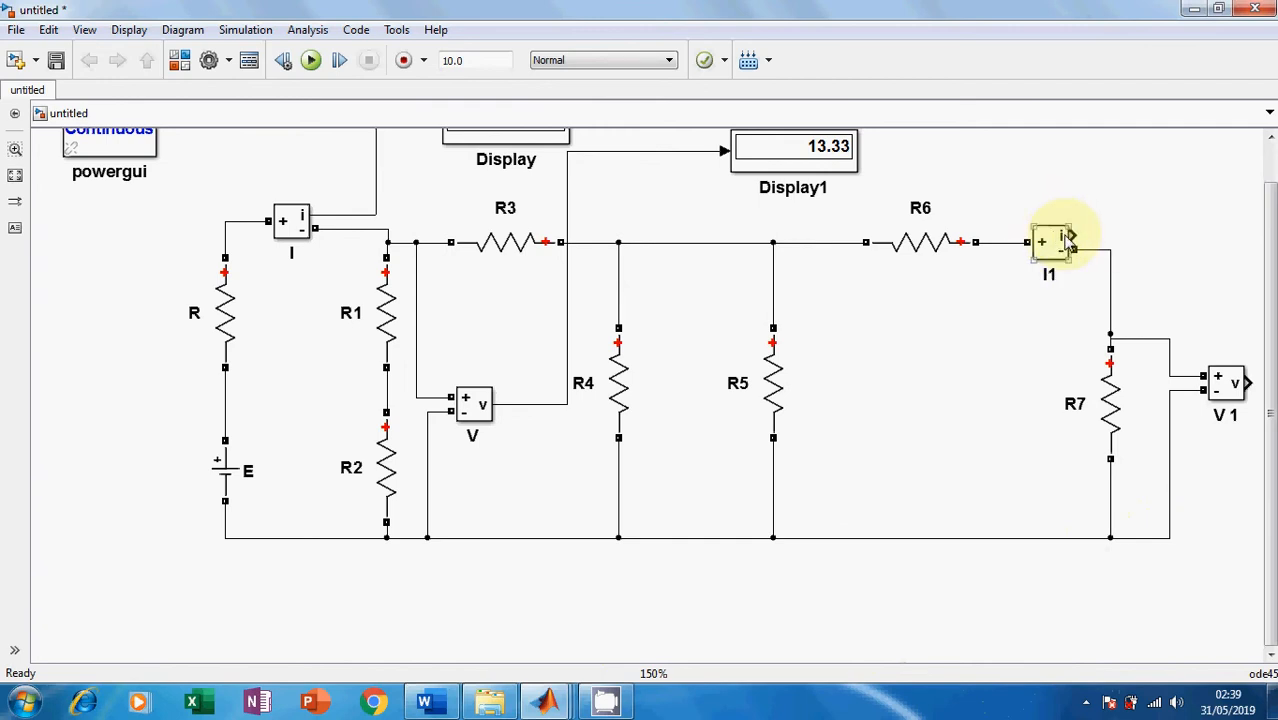
left_click(1113, 385)
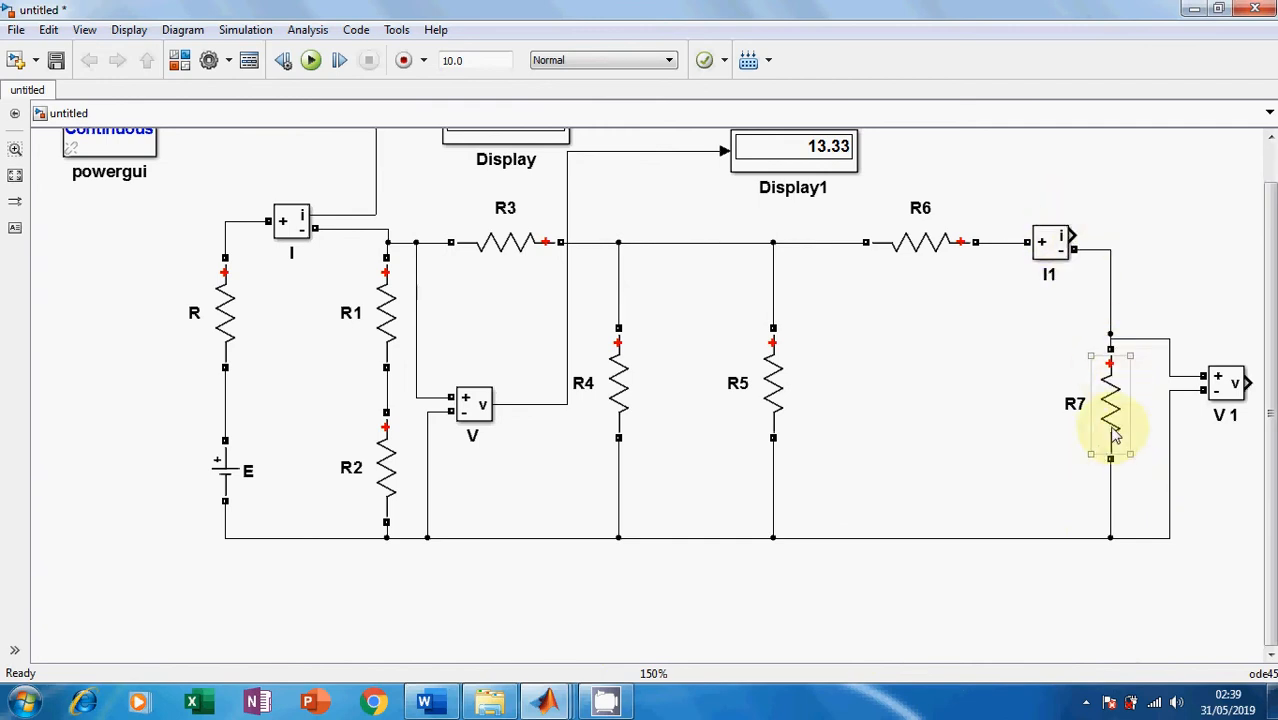
left_click(1232, 418)
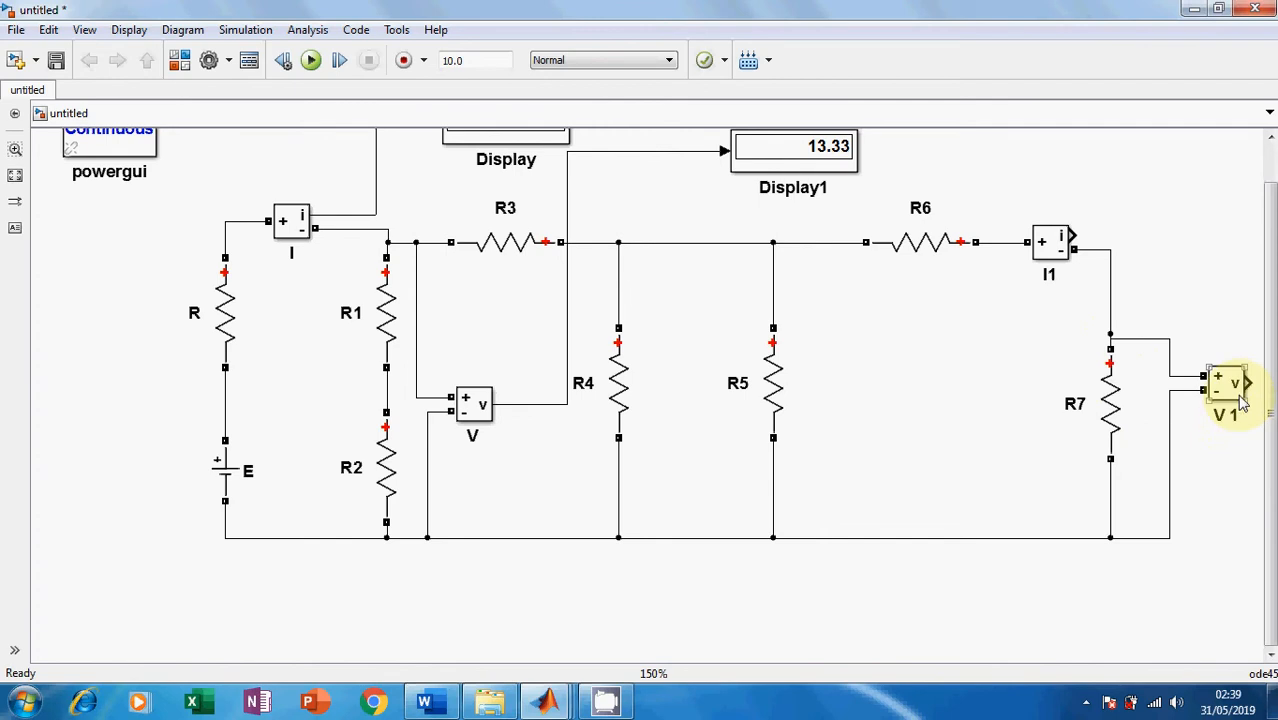
left_click(1112, 410)
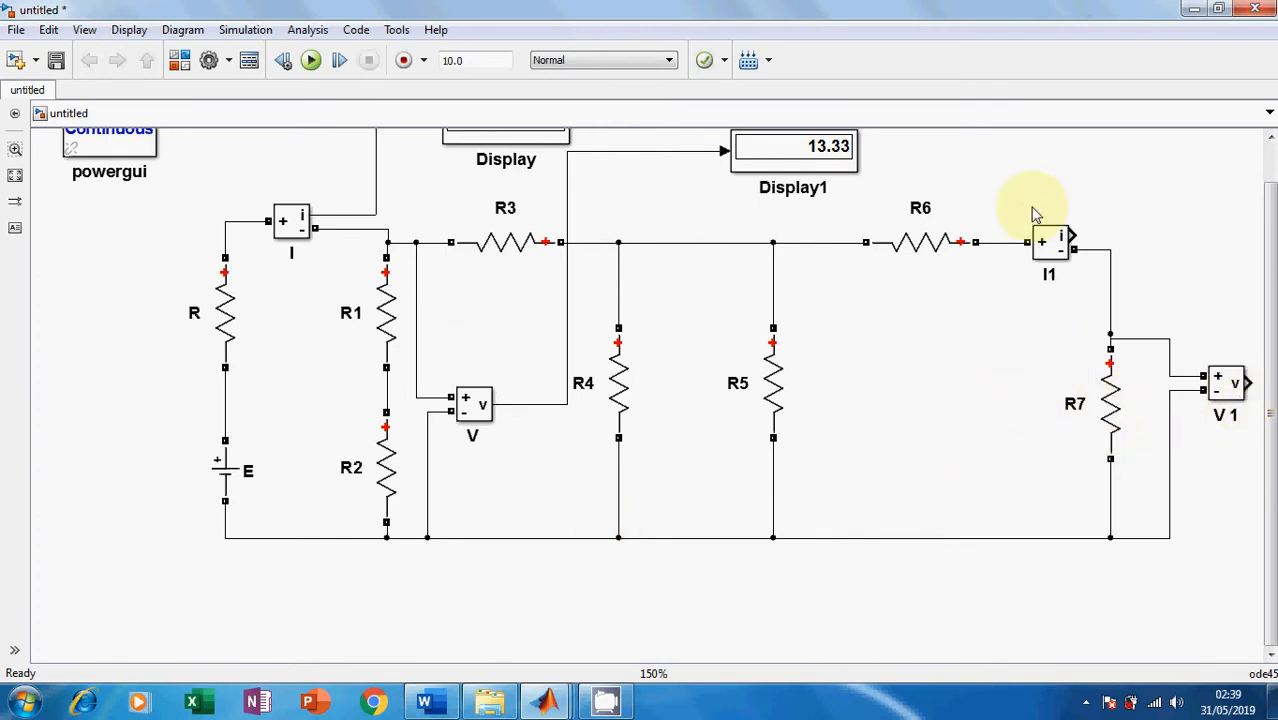
Add a Product block from the Simulink Math Operations library beyond I1 and V 1, and fit the whole model in view.
left_click(181, 62)
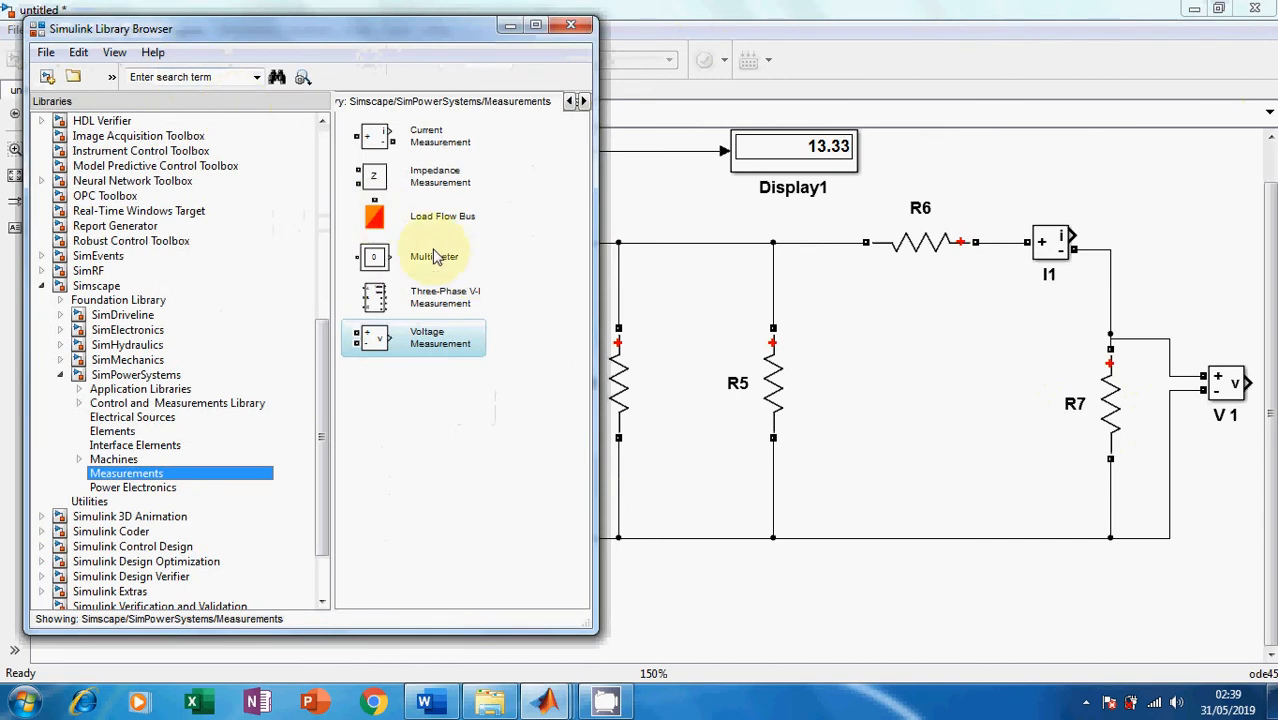
left_click_drag(322, 428, 352, 233)
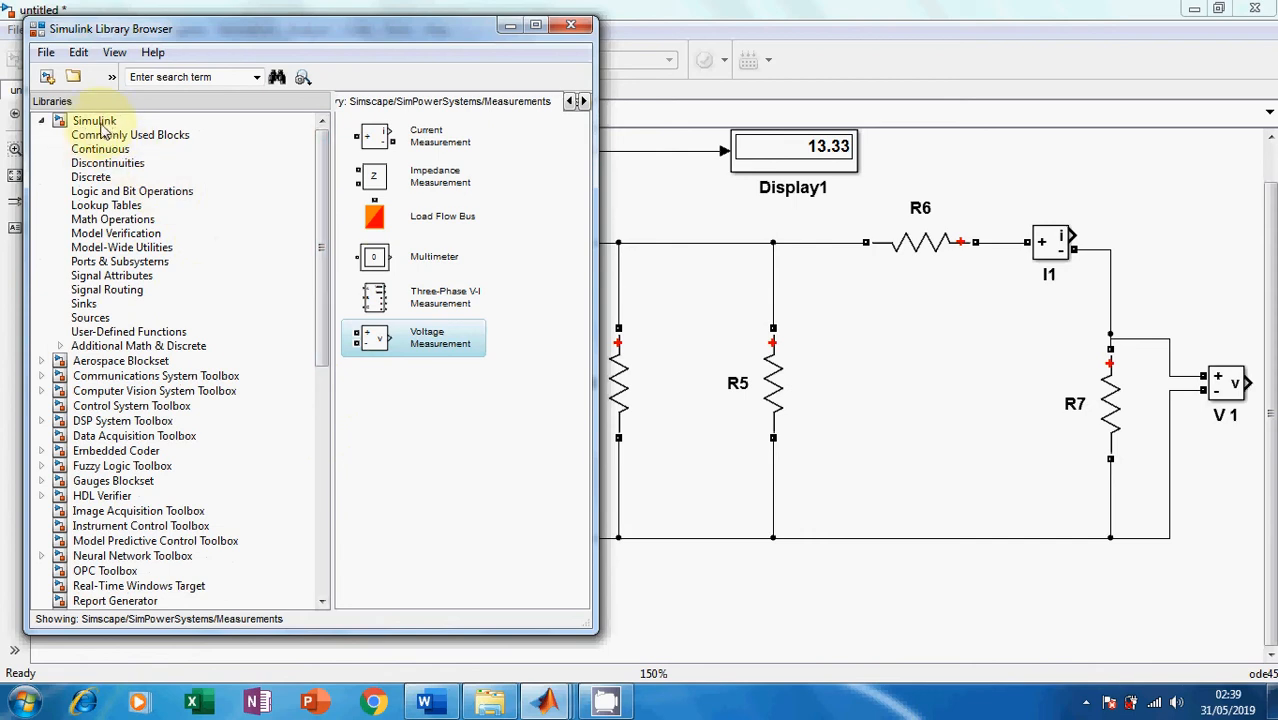
left_click(113, 220)
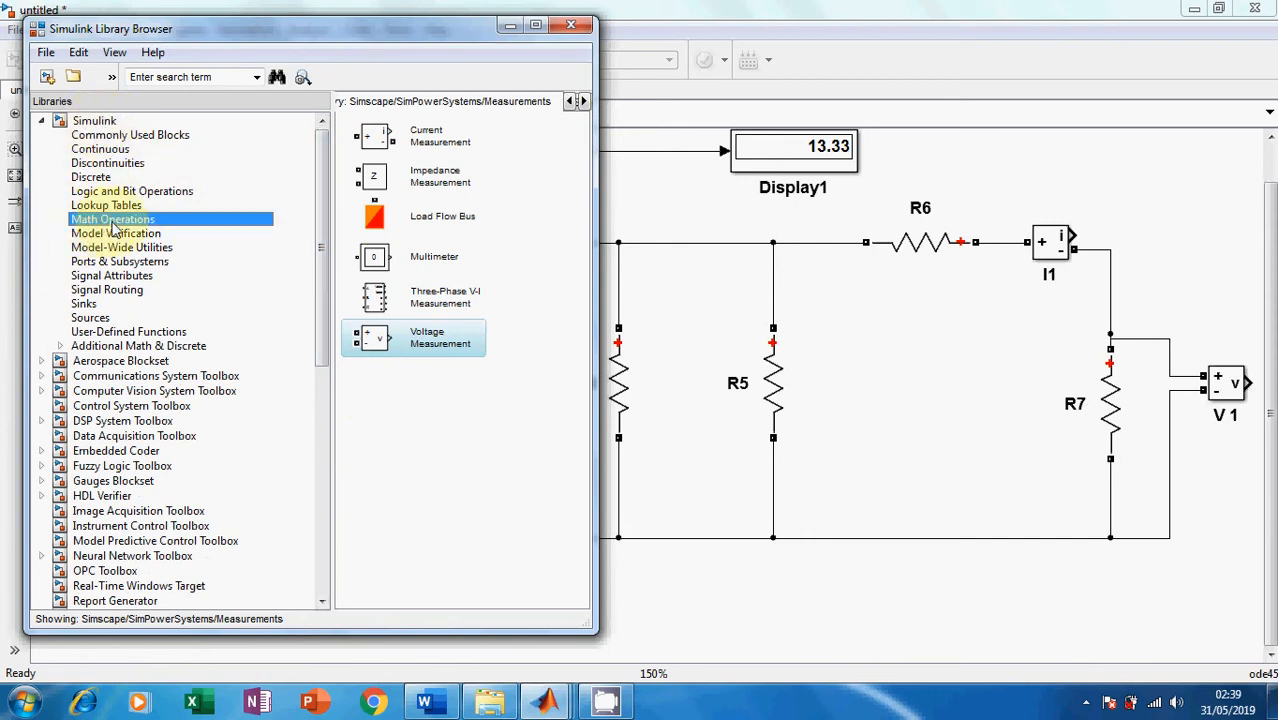
left_click_drag(580, 205, 571, 356)
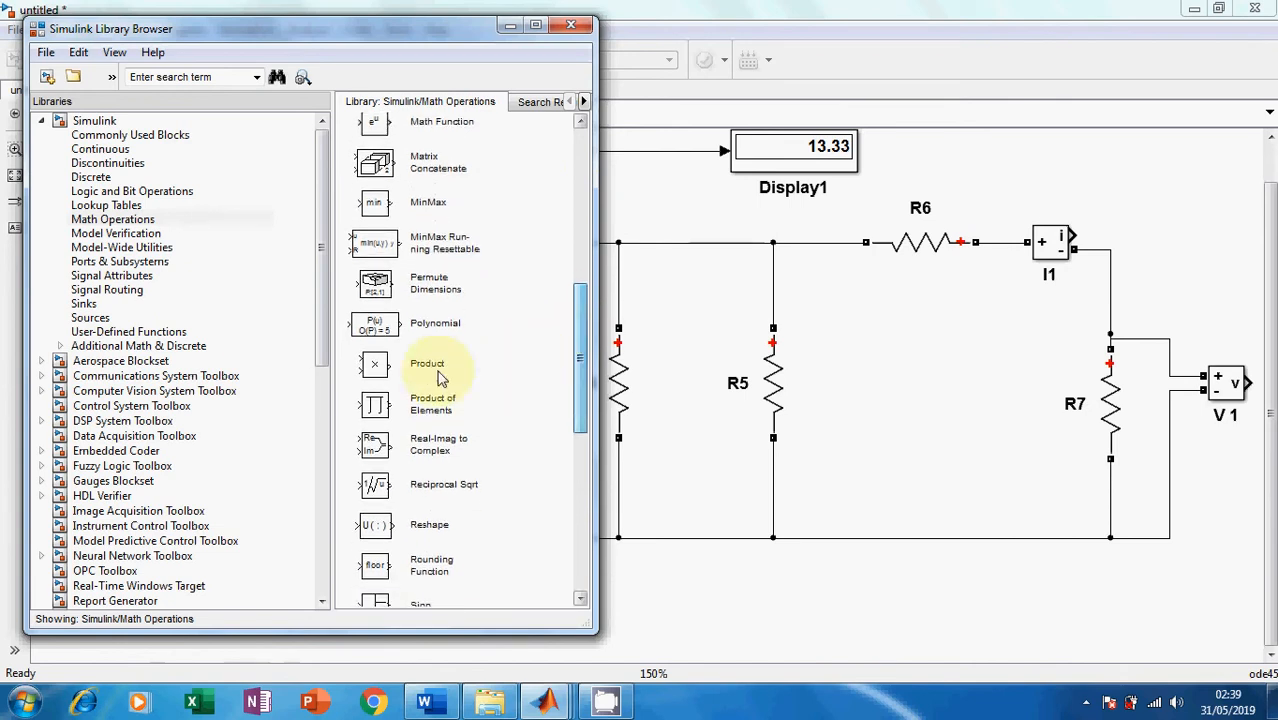
left_click(374, 364)
left_click_drag(1132, 305, 1263, 293)
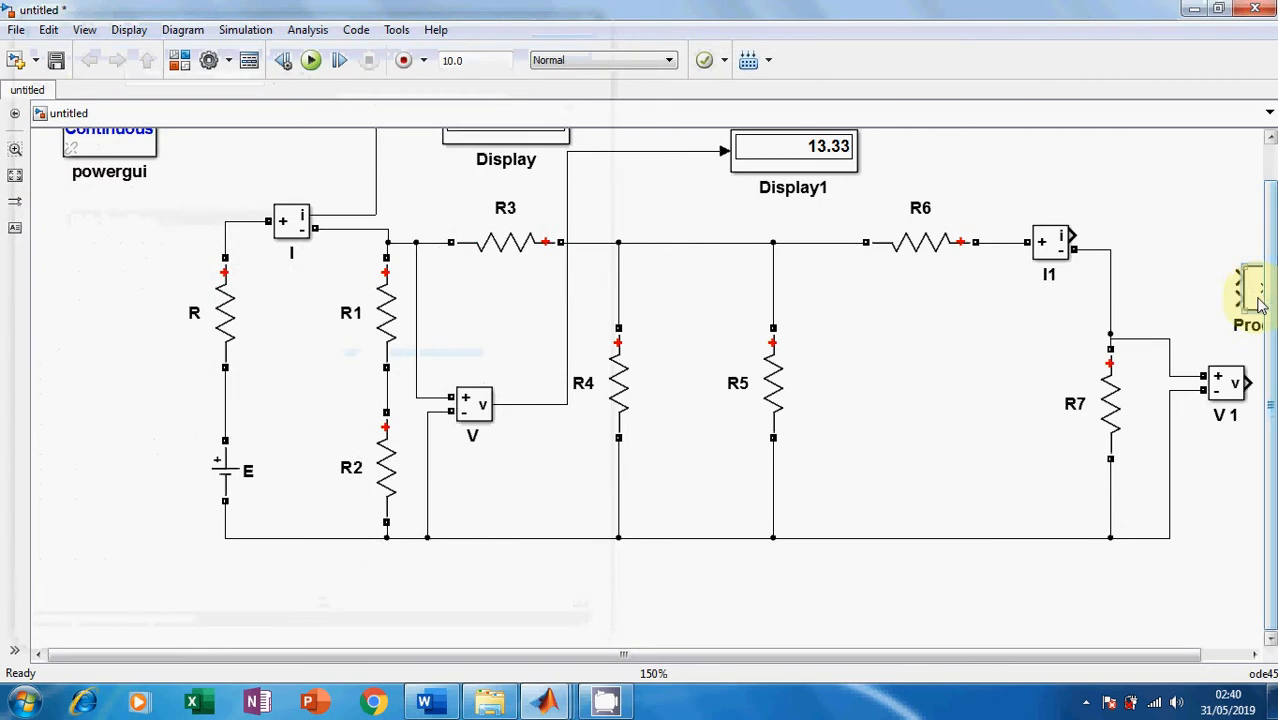
left_click_drag(933, 655, 1190, 652)
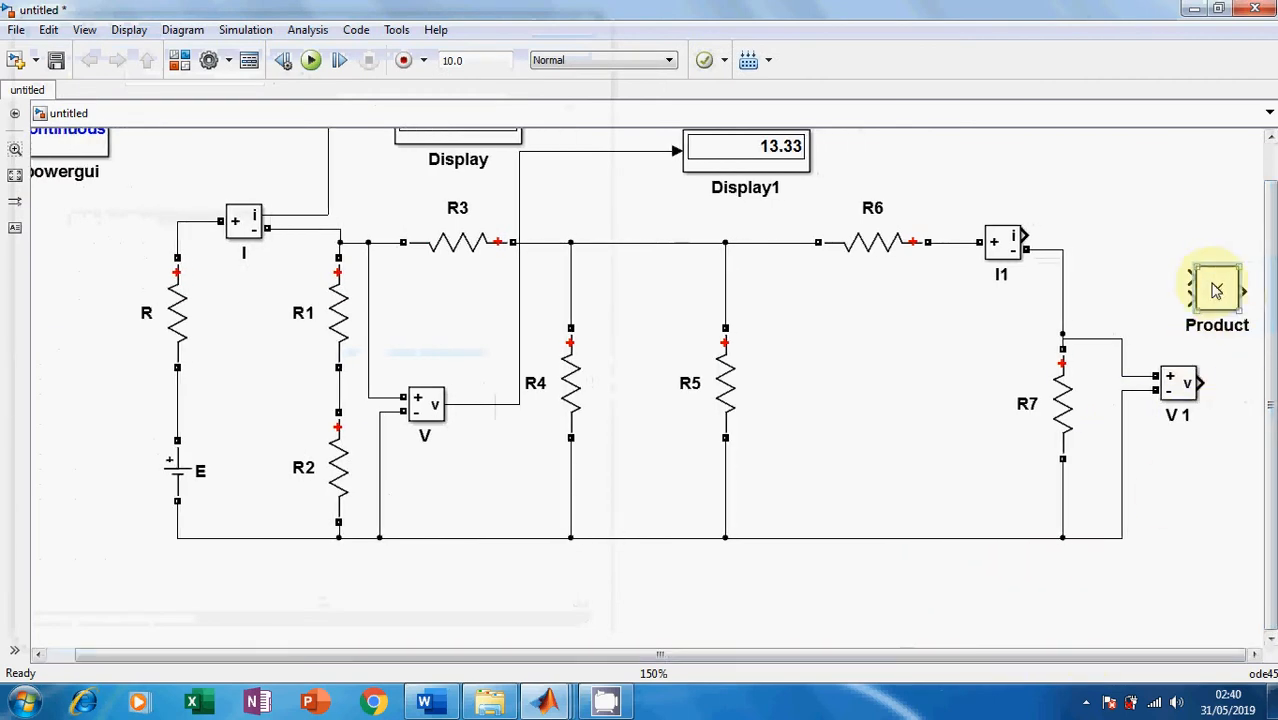
left_click_drag(1214, 287, 1263, 294)
left_click_drag(1116, 654, 1221, 647)
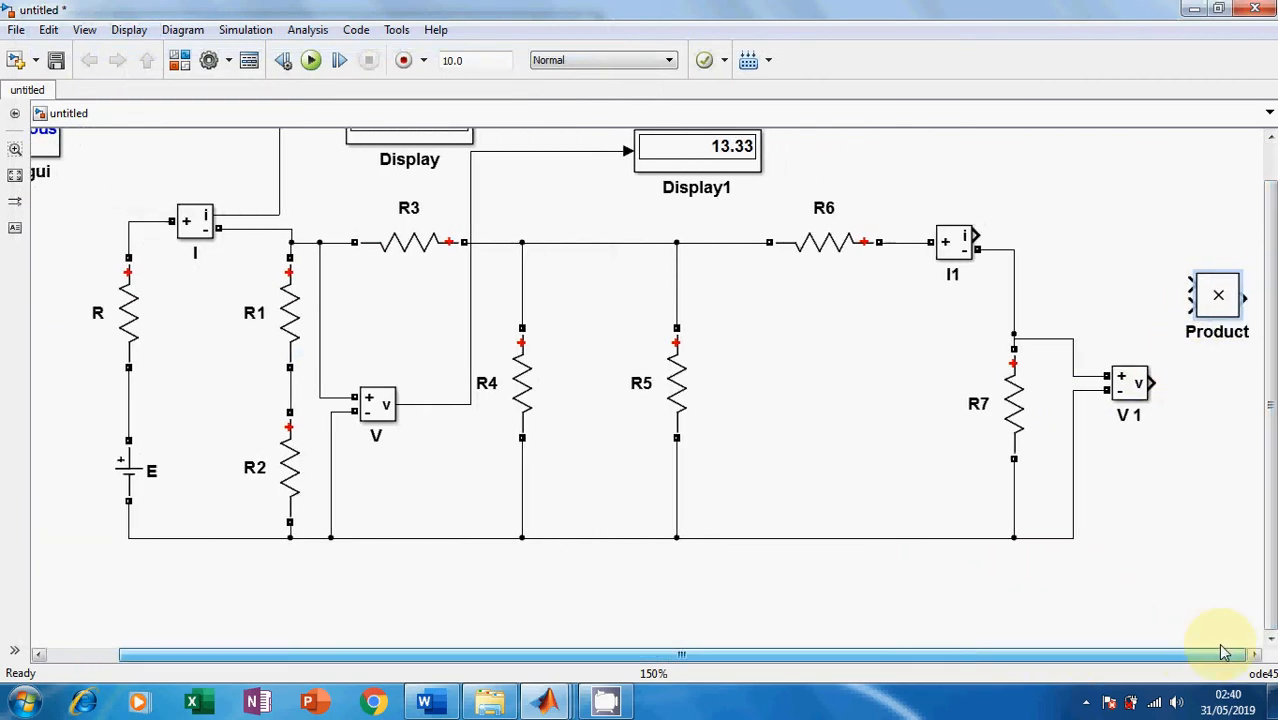
key("space")
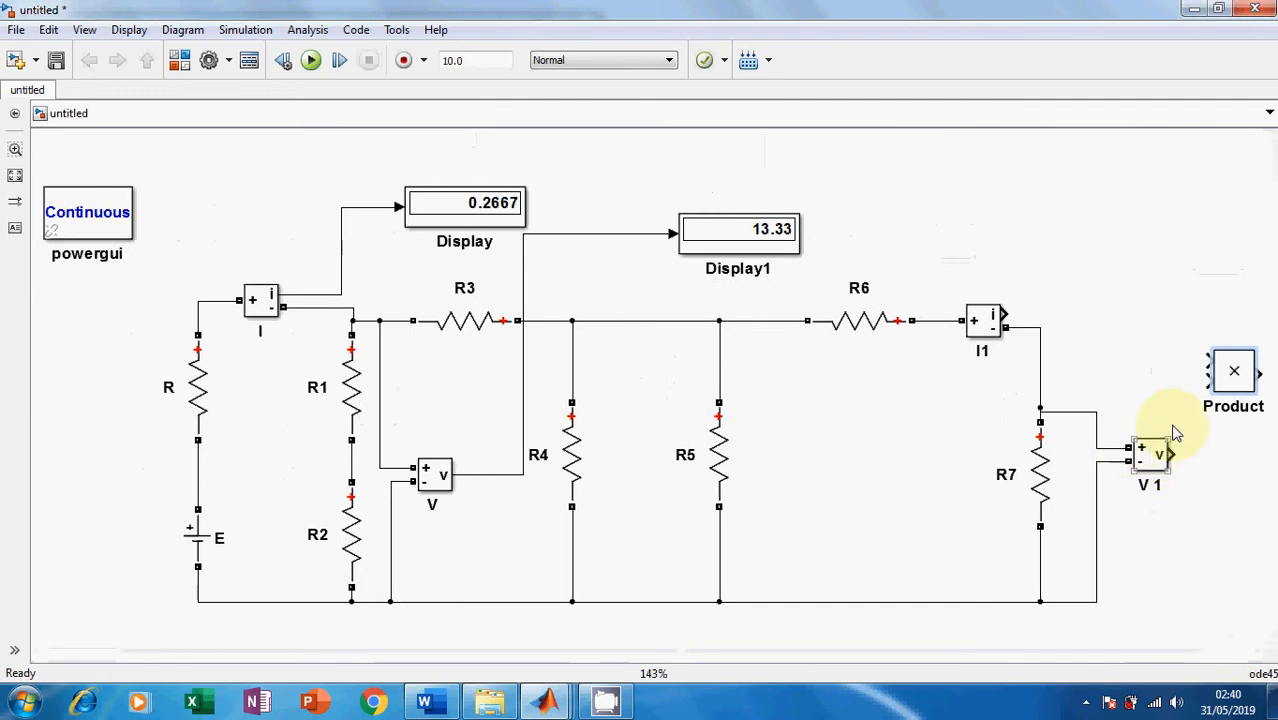
Connect the current output of I1 and the voltage output of V 1 to the two inputs of the Product block.
left_click_drag(1210, 372, 1180, 455)
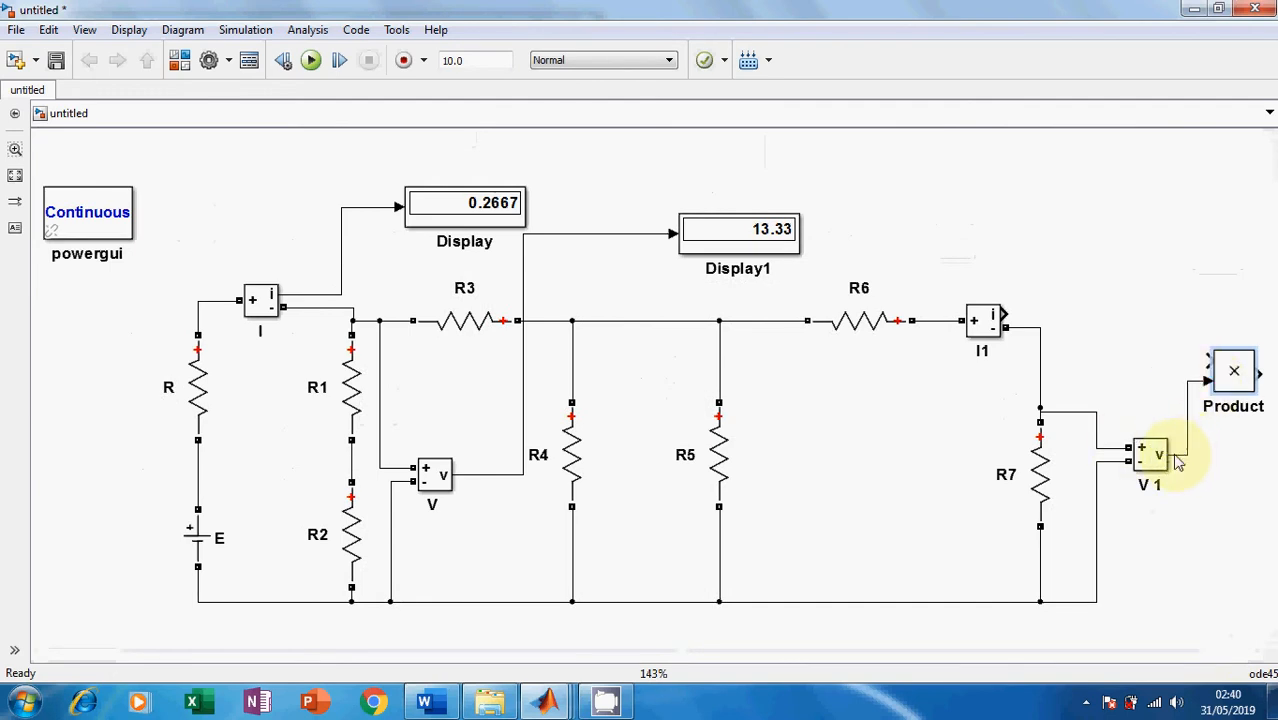
left_click_drag(1203, 362, 1018, 314)
Duplicate block Display1, place the copy beyond the Product block and connect it to the Product output.
left_click(757, 248)
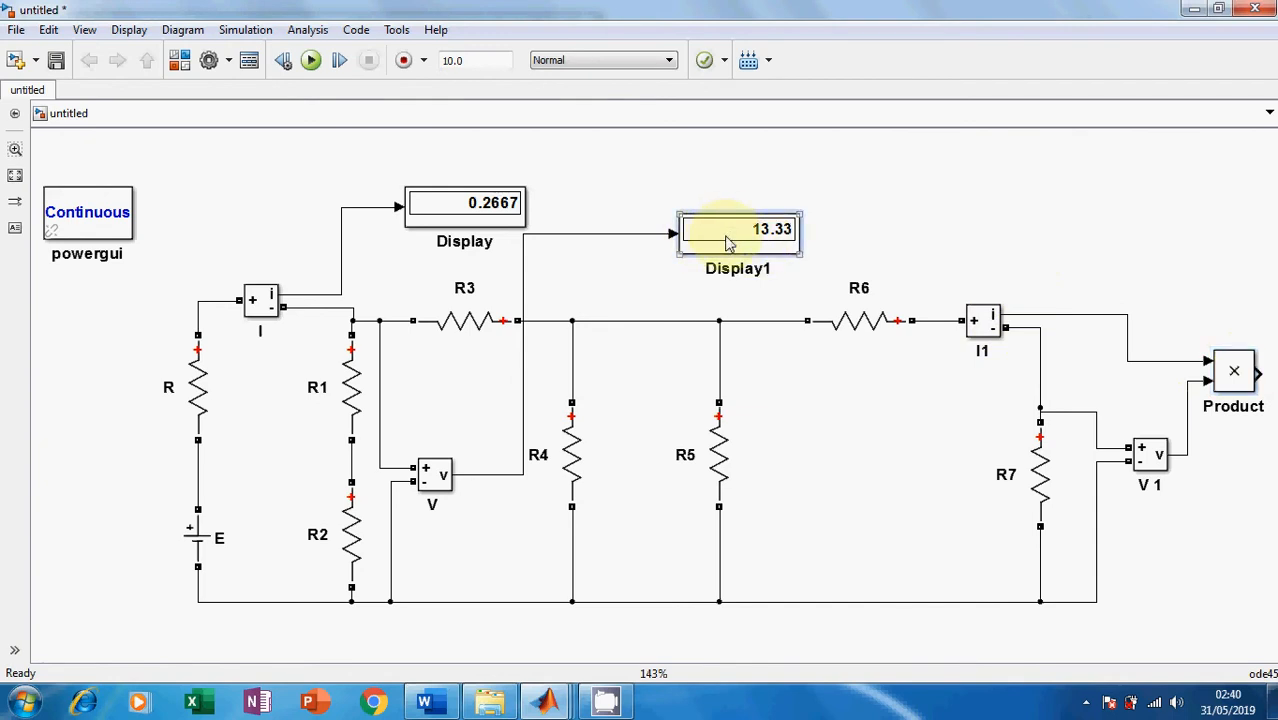
mouse_move(735, 243)
left_mouse_down()
mouse_move(1060, 298)
mouse_move(745, 237)
mouse_move(756, 241)
left_mouse_up()
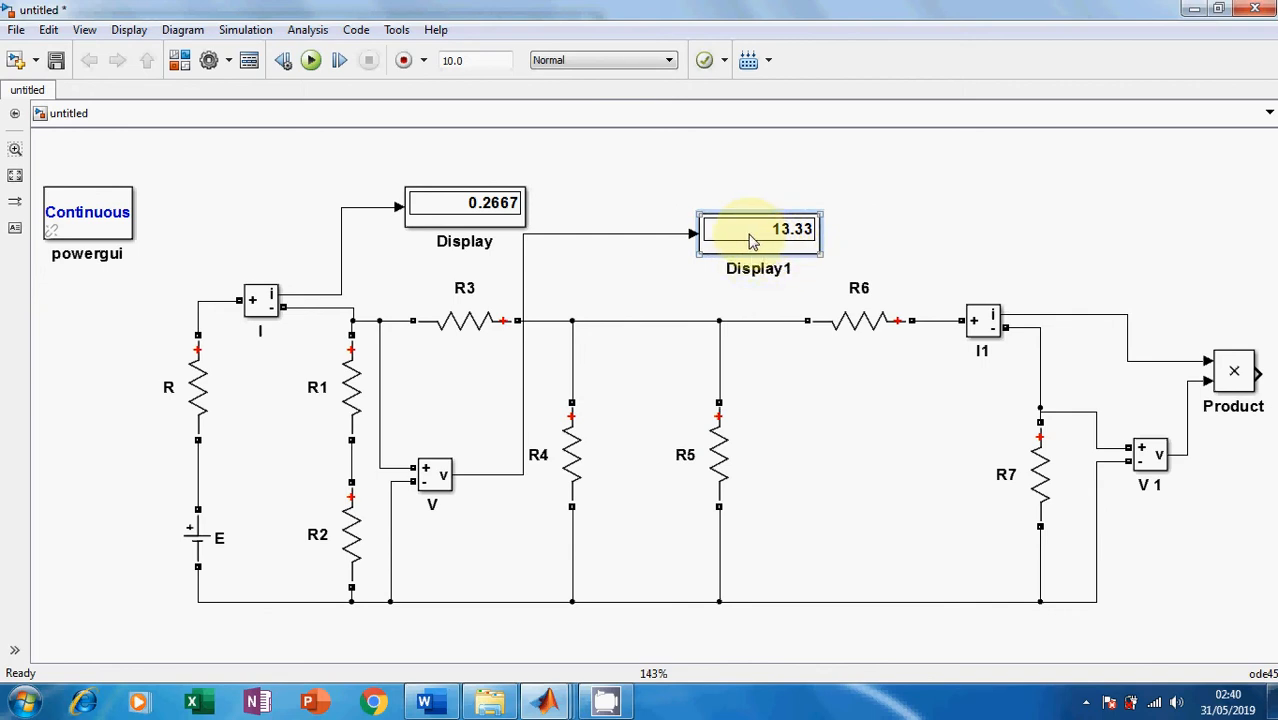
left_click_drag(752, 241, 1266, 300)
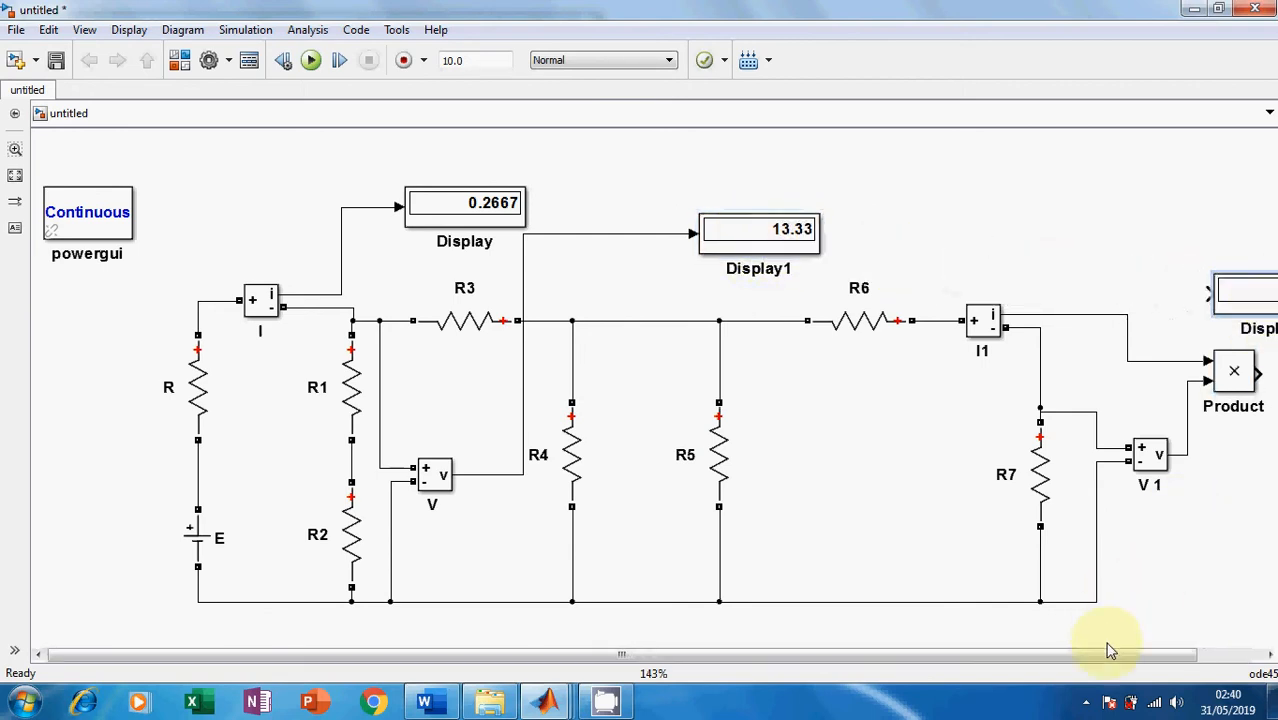
left_click_drag(1110, 650, 1227, 651)
left_click_drag(1175, 302, 1222, 372)
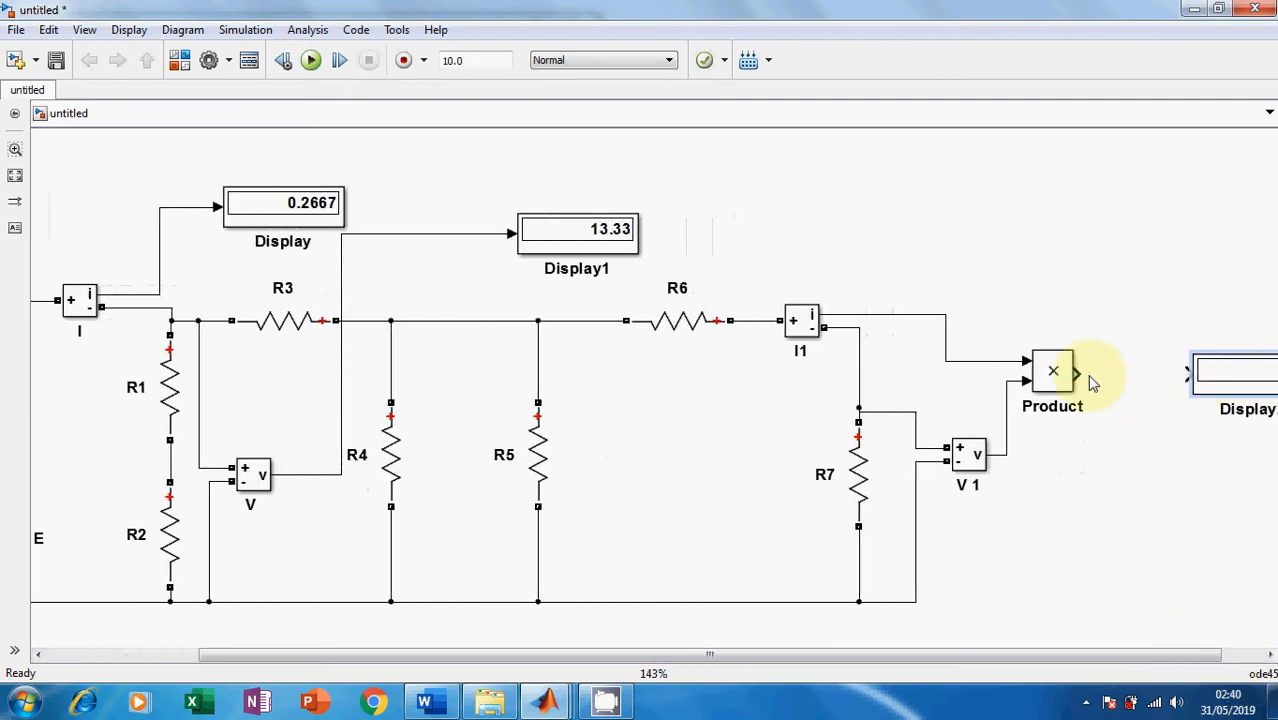
left_click_drag(1077, 370, 1180, 373)
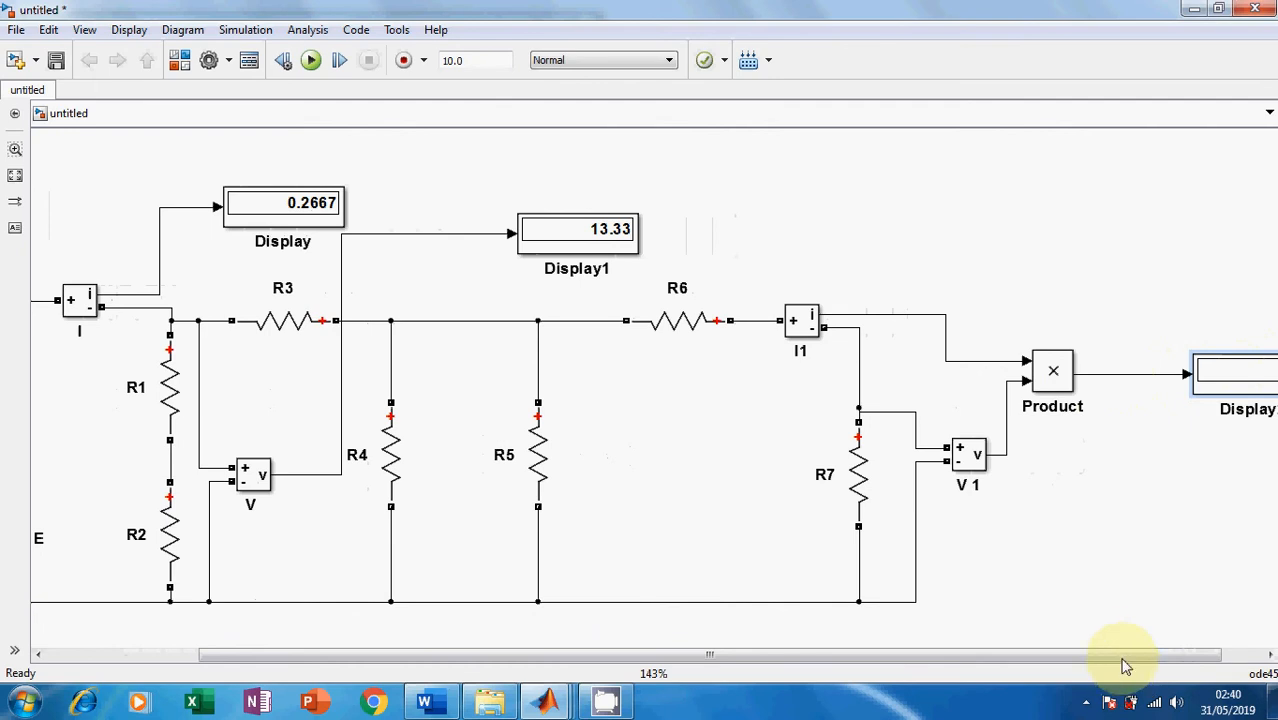
Run the simulation to show the power dissipated by R7 on the new display.
left_click_drag(1121, 658, 1222, 667)
left_click(311, 61)
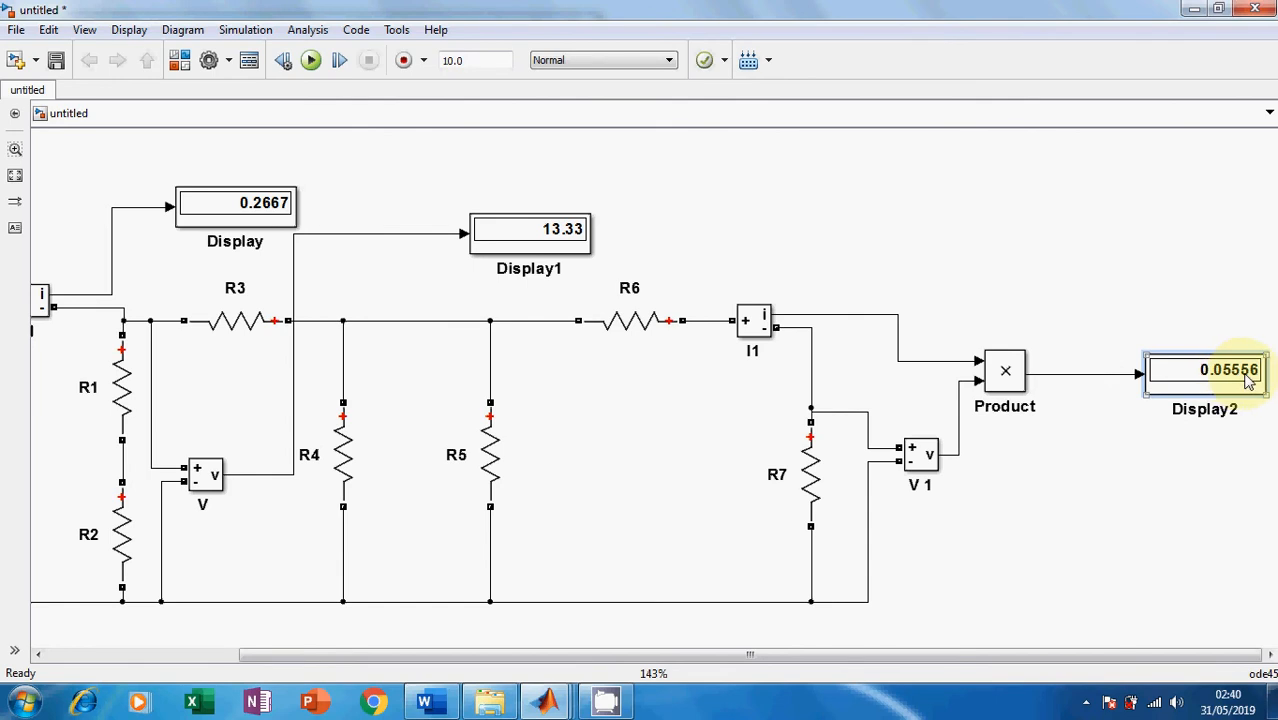
Check the simulated R7 power against the calculated P7 in the Word exercise, and return to the Simulink model's source side.
left_click(432, 704)
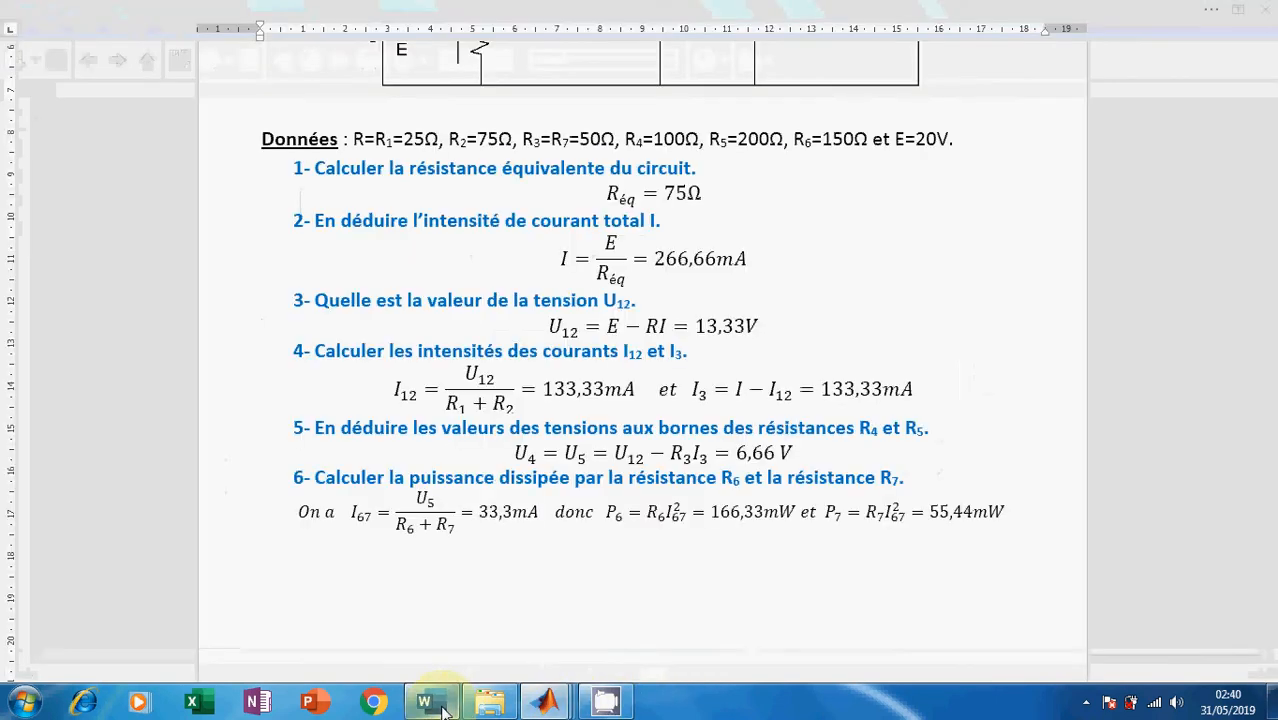
left_click(949, 521)
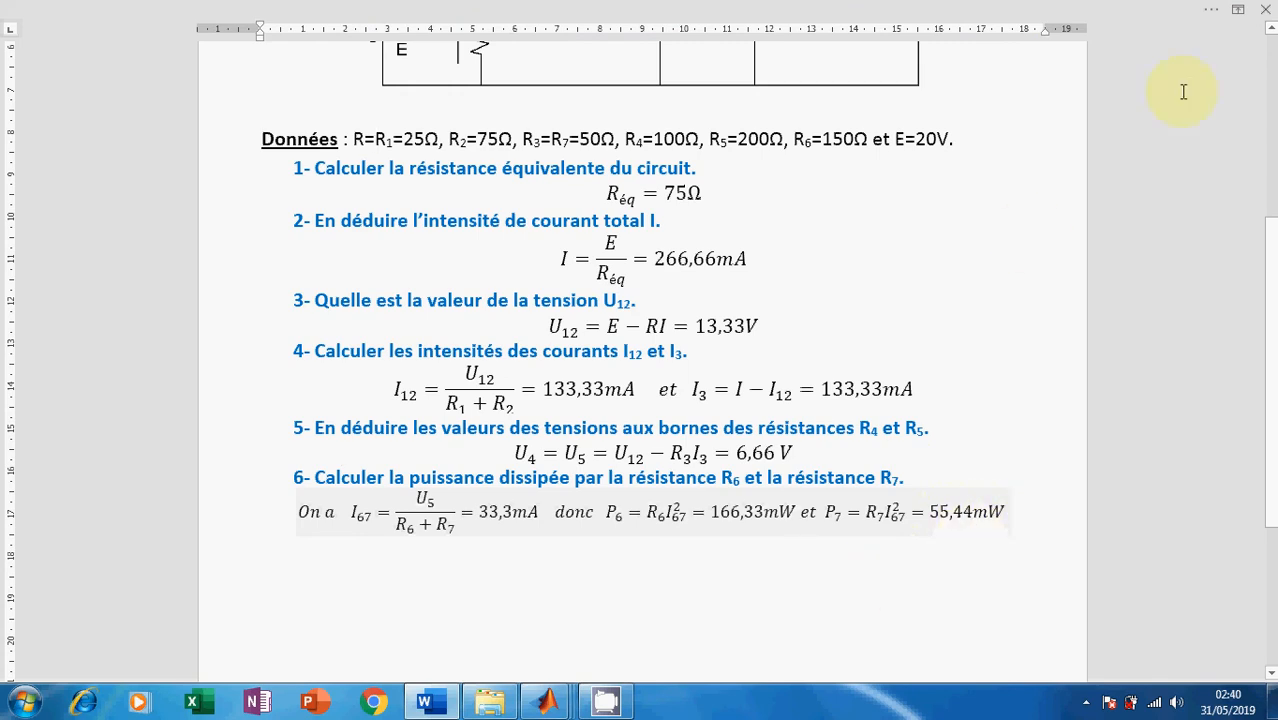
left_click(443, 706)
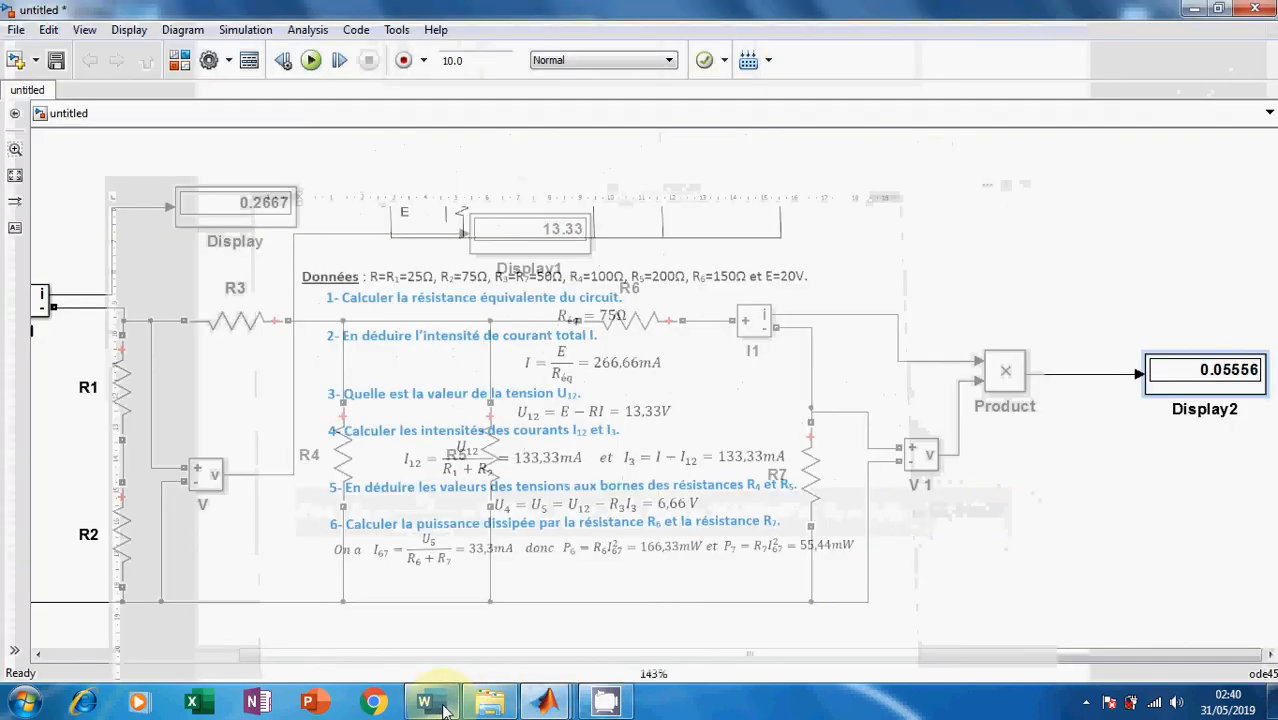
left_click_drag(736, 655, 520, 632)
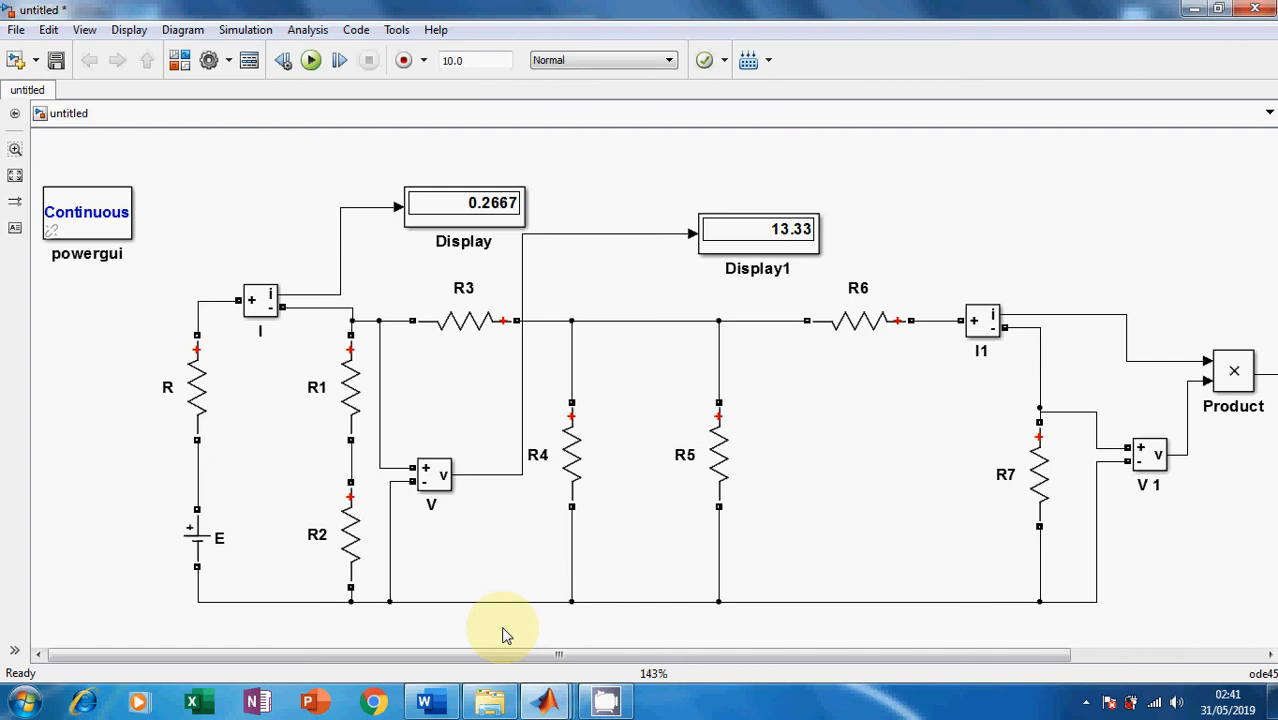
left_click(612, 703)
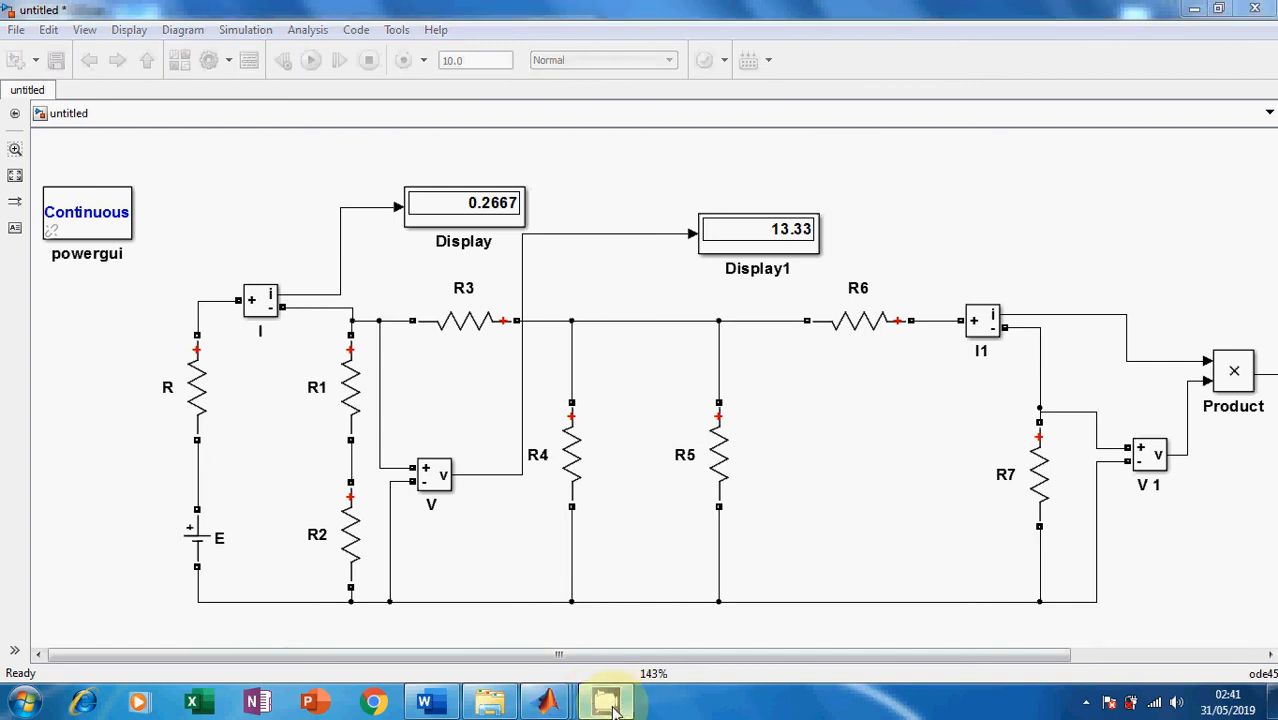
left_click(1086, 701)
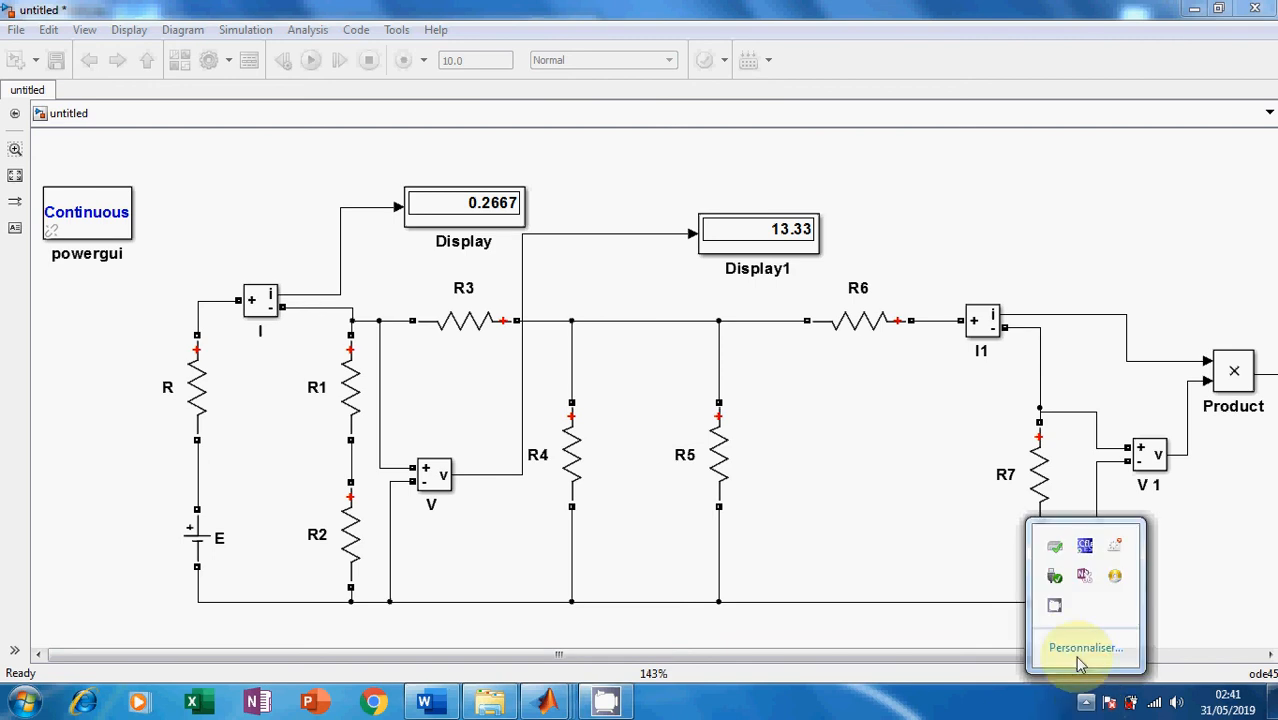
left_click(1055, 605)
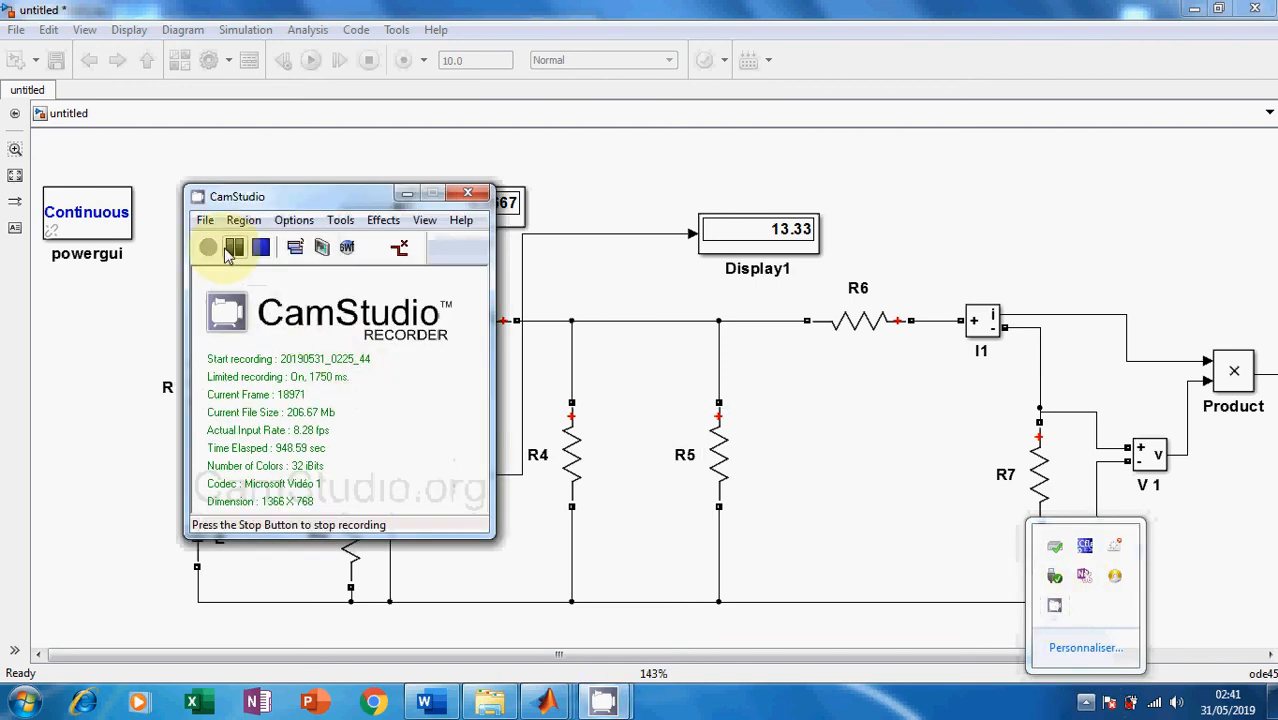